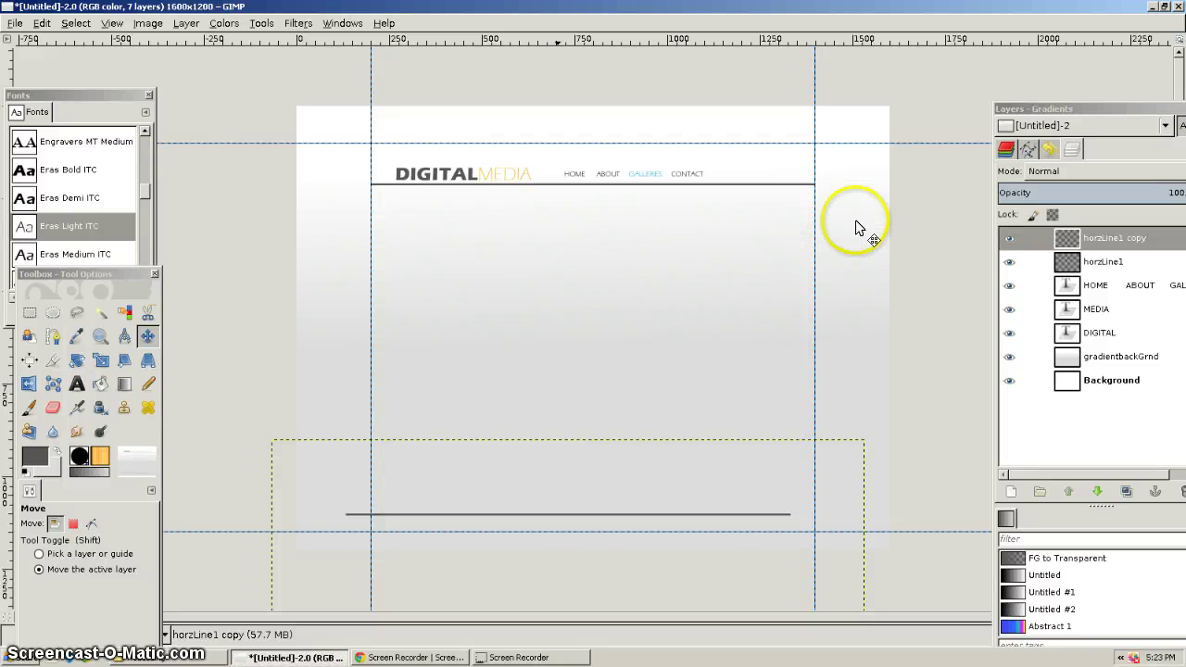
# Nudge the horzLine1 copy layer right until the lower line's ends meet the two vertical guides
pyautogui.click(1071, 242)
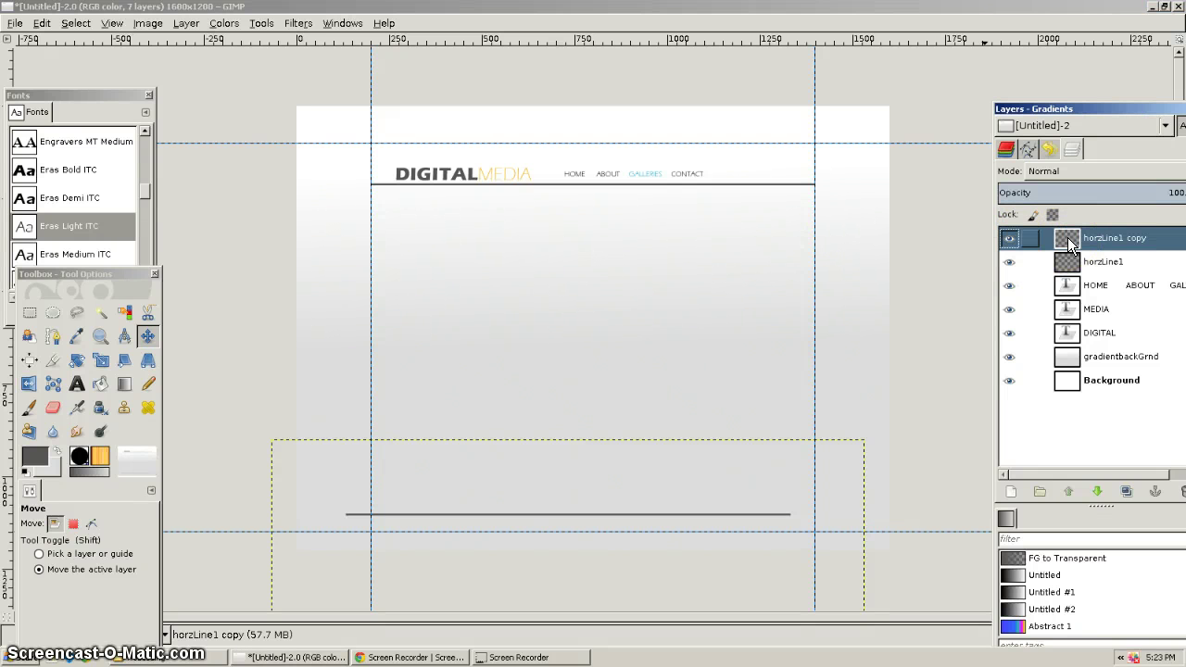
pyautogui.click(450, 515)
pyautogui.click(517, 509)
pyautogui.press('Right')
pyautogui.press('Right')
pyautogui.press('Right')
pyautogui.press('Right')
pyautogui.press('Right')
pyautogui.press('Right')
pyautogui.press('Right')
pyautogui.press('Right')
pyautogui.press('Right')
pyautogui.press('Right')
pyautogui.press('Right')
pyautogui.press('Right')
pyautogui.press('Right')
pyautogui.press('Right')
pyautogui.press('Right')
pyautogui.press('Right')
pyautogui.press('Right')
pyautogui.press('Right')
pyautogui.press('Right')
pyautogui.press('Right')
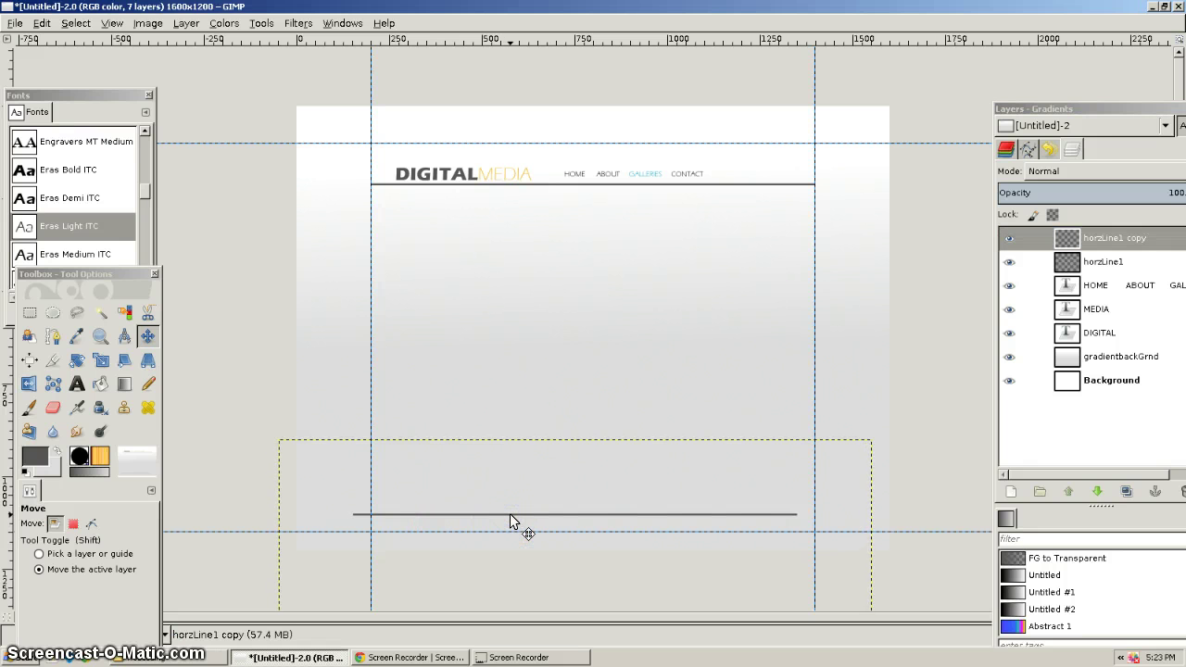
pyautogui.press('Right')
pyautogui.press('Right')
pyautogui.press('Right')
pyautogui.press('Right')
pyautogui.press('Right')
pyautogui.press('Right')
pyautogui.press('Right')
pyautogui.press('Right')
pyautogui.press('Right')
pyautogui.press('Right')
pyautogui.press('Right')
pyautogui.press('Right')
pyautogui.press('Right')
pyautogui.press('Right')
pyautogui.press('Right')
# Nudge the lower line up slightly to leave more space above the lower horizontal guide
pyautogui.press('Up')
pyautogui.press('Up')
pyautogui.press('Up')
pyautogui.press('Up')
pyautogui.press('Up')
pyautogui.press('Up')
pyautogui.press('Up')
pyautogui.press('Up')
pyautogui.press('Up')
pyautogui.press('Up')
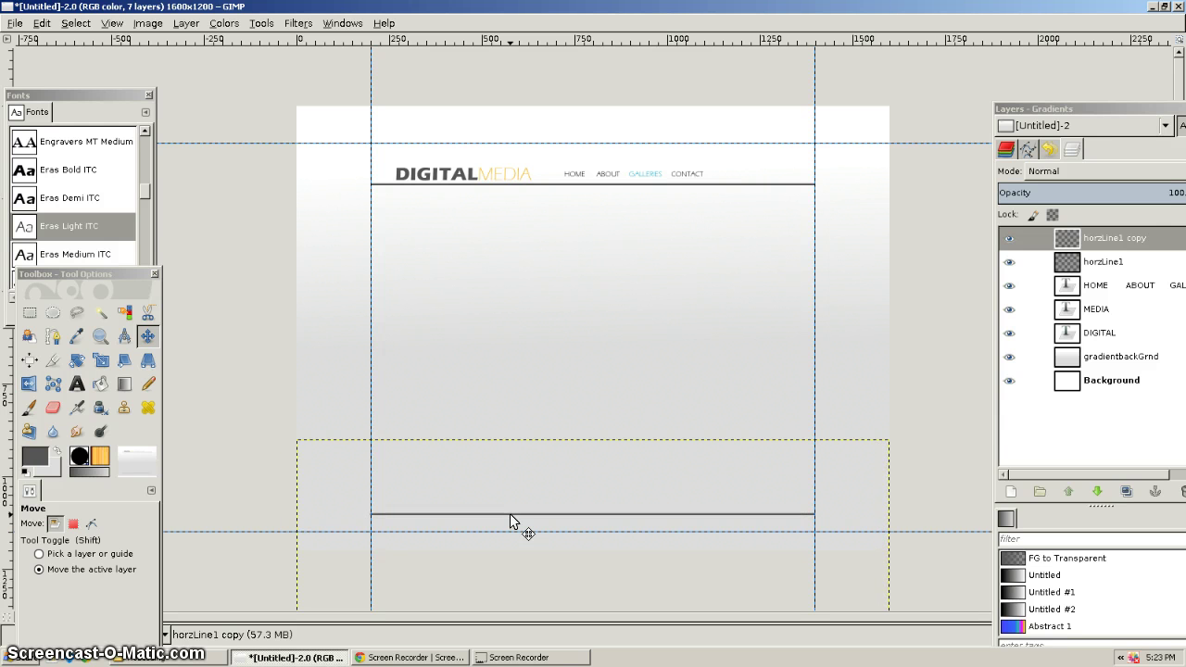
pyautogui.press('Up')
pyautogui.press('Up')
pyautogui.press('Up')
pyautogui.press('Up')
pyautogui.press('Up')
pyautogui.press('Up')
pyautogui.press('Up')
pyautogui.press('Up')
pyautogui.press('Up')
pyautogui.press('Up')
pyautogui.press('Down')
pyautogui.press('Down')
pyautogui.press('Down')
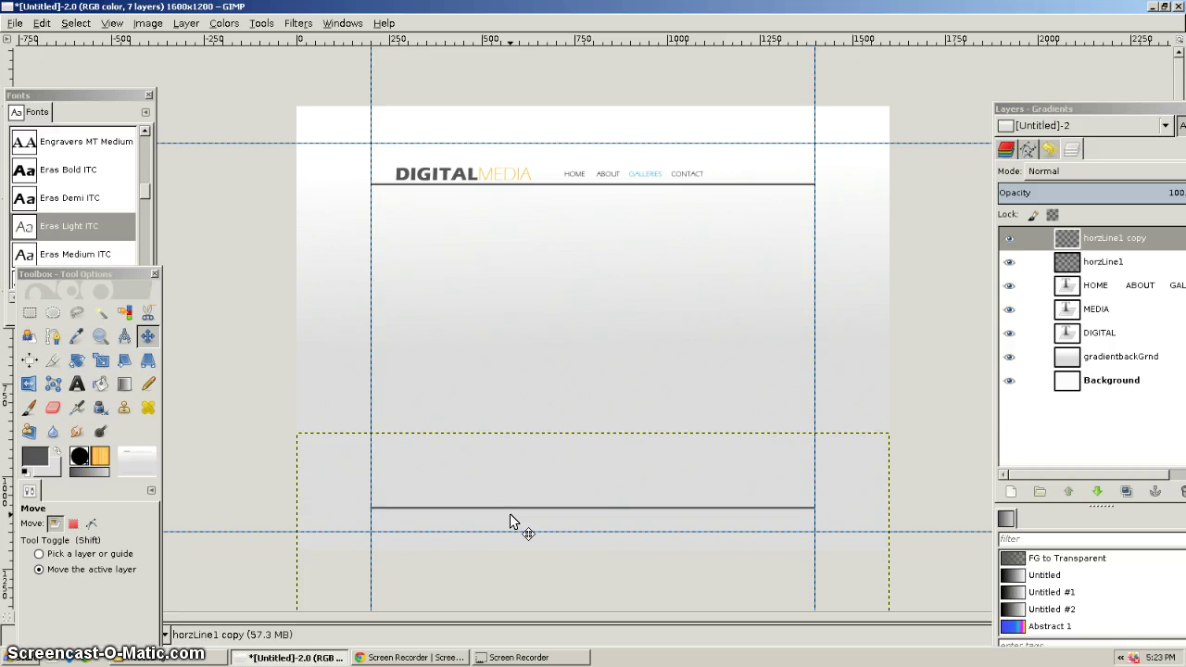
# Add a vertical guide aligned with the left edge of the DIGITAL logo text
pyautogui.click(681, 423)
pyautogui.click(393, 218)
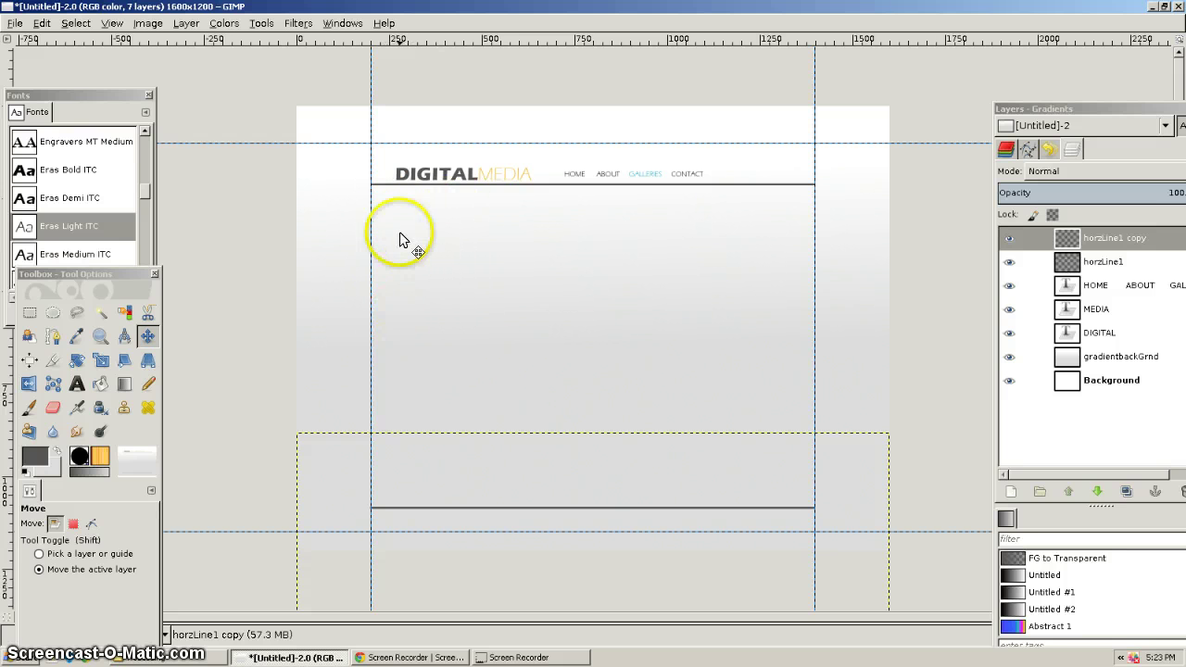
pyautogui.scroll(1, 485, 276)
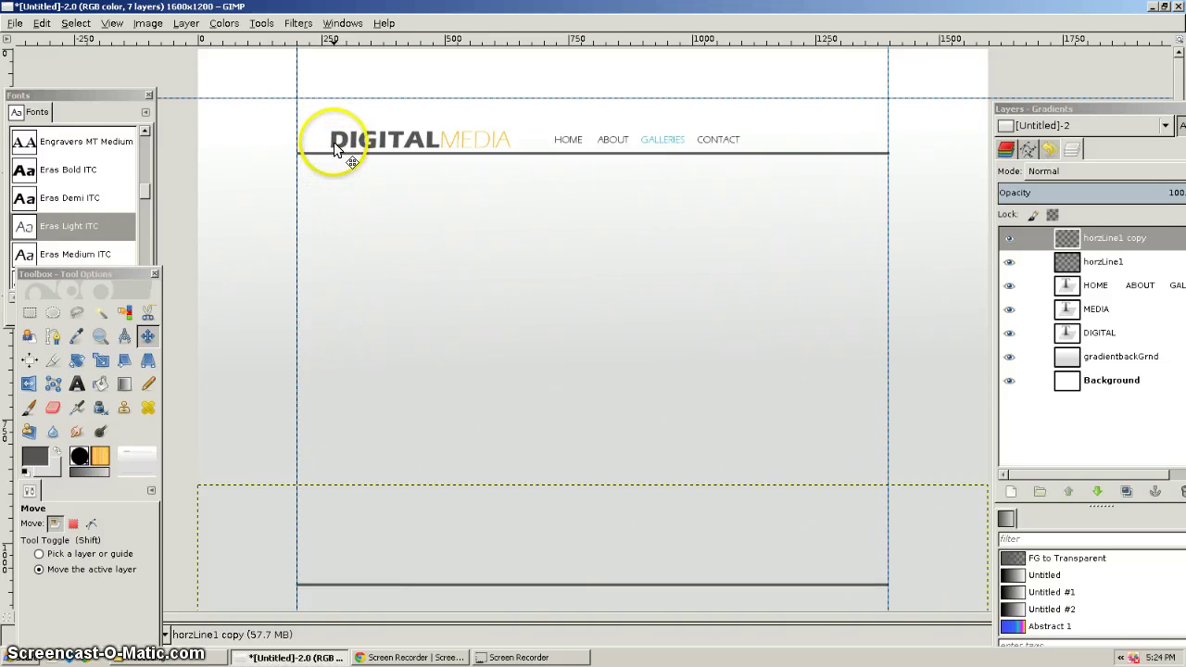
pyautogui.moveTo(10, 69); pyautogui.dragTo(329, 167)
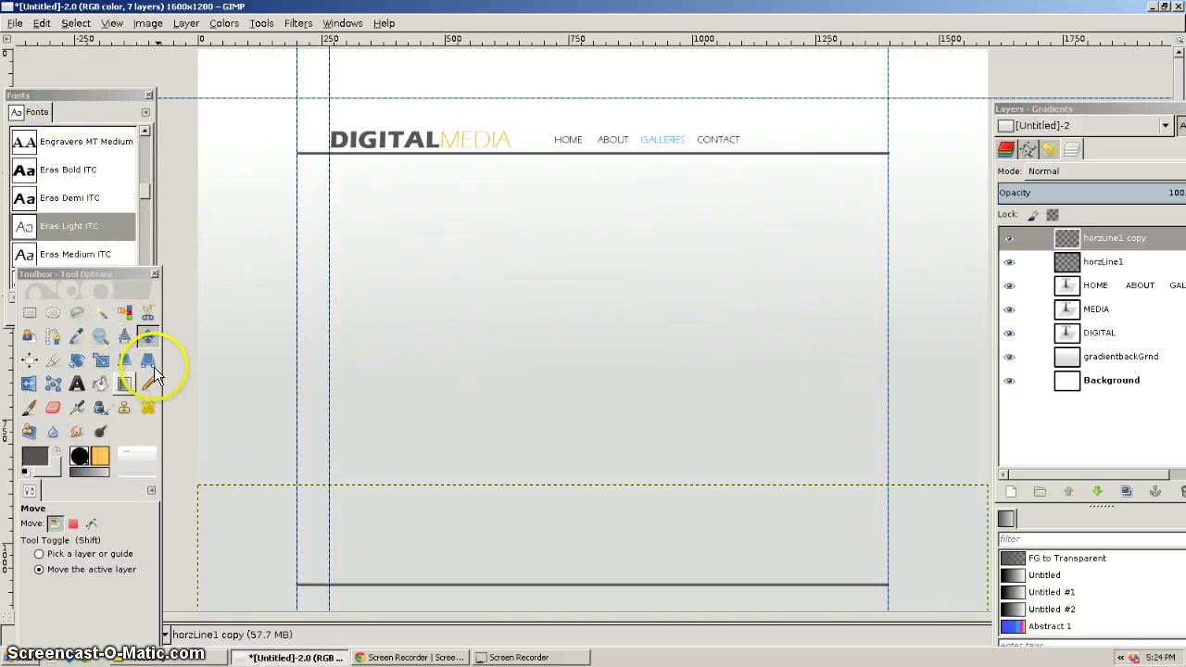
# Draw a text box about 534 × 114 px below the header line, starting at the logo-aligned guide
pyautogui.click(78, 382)
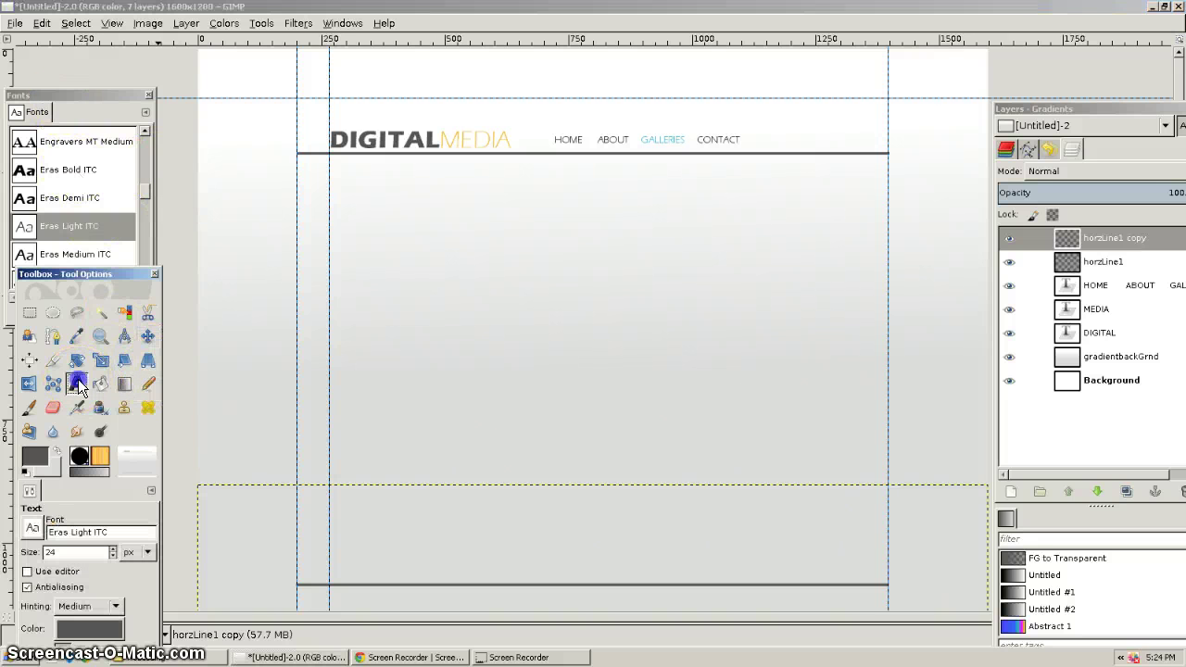
pyautogui.moveTo(332, 196); pyautogui.dragTo(592, 253)
pyautogui.click(356, 214)
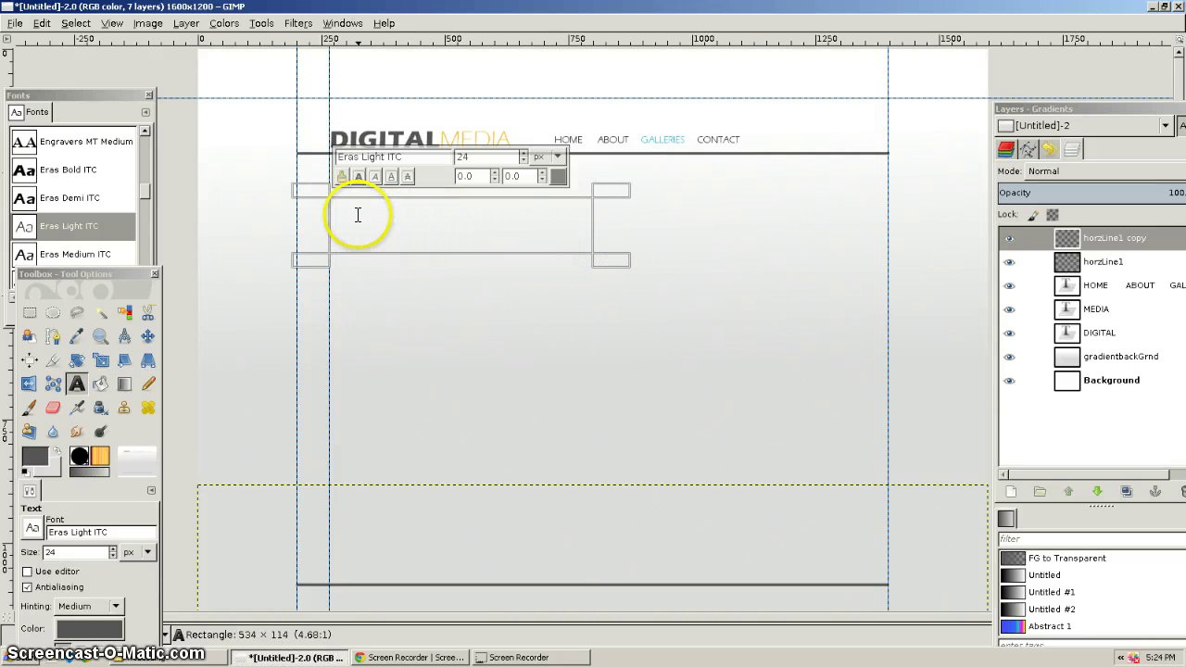
# Set the text font to Eras Demi ITC and enter the heading "What is Digital Media"
pyautogui.click(415, 155)
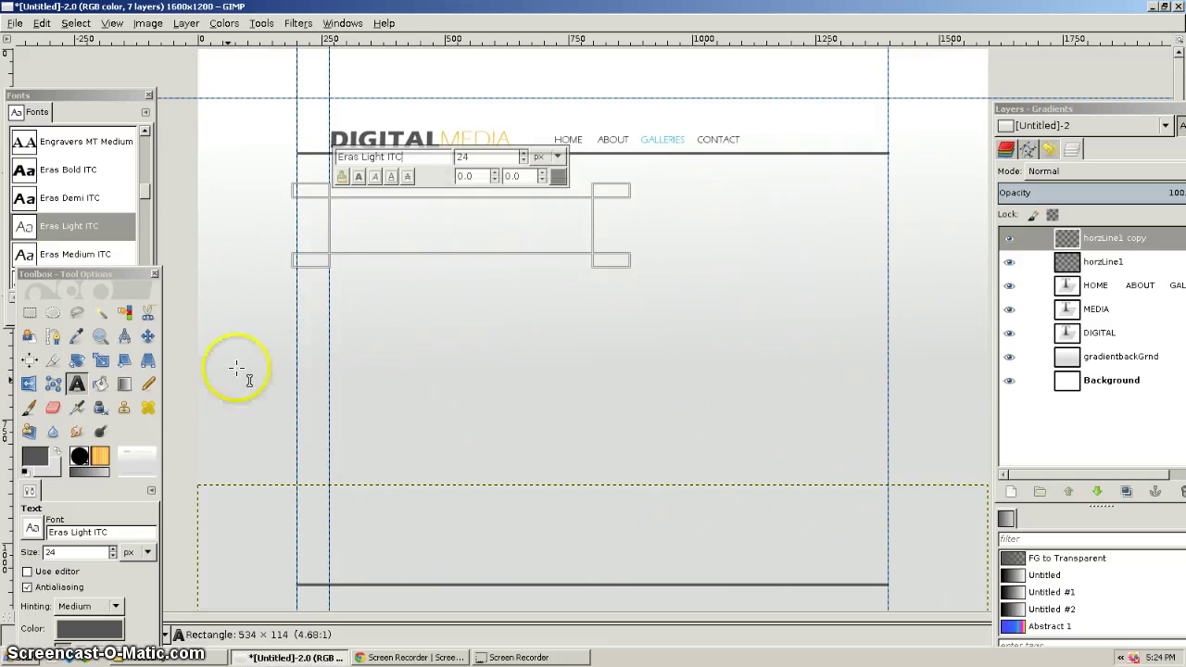
pyautogui.click(88, 97)
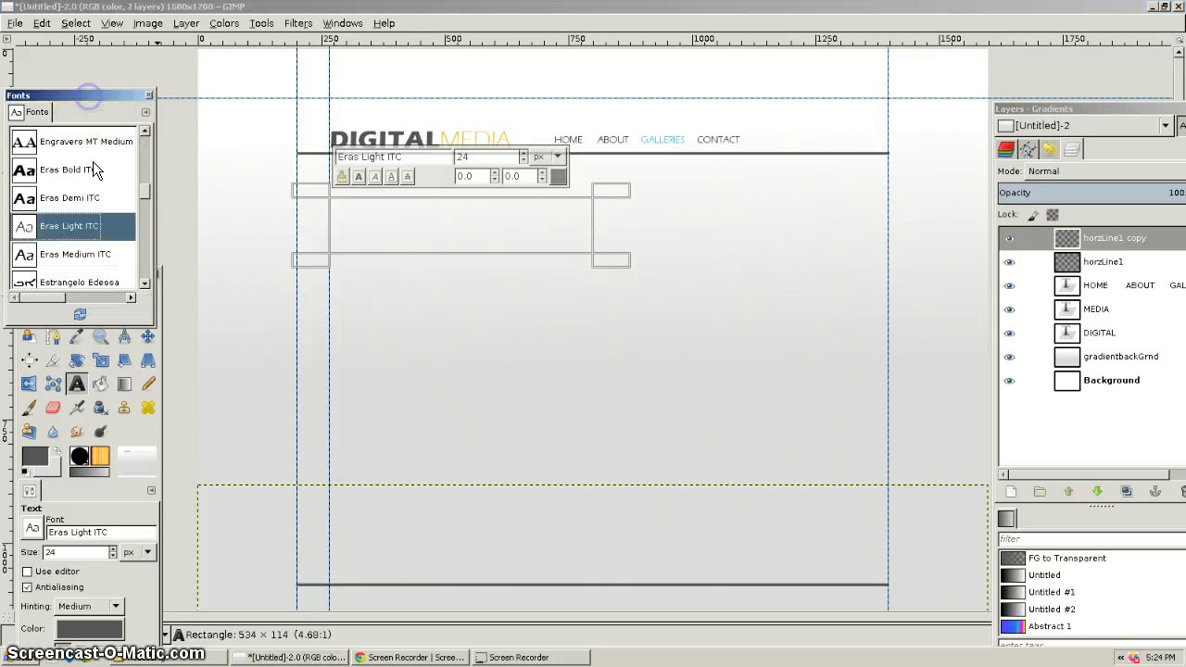
pyautogui.click(74, 198)
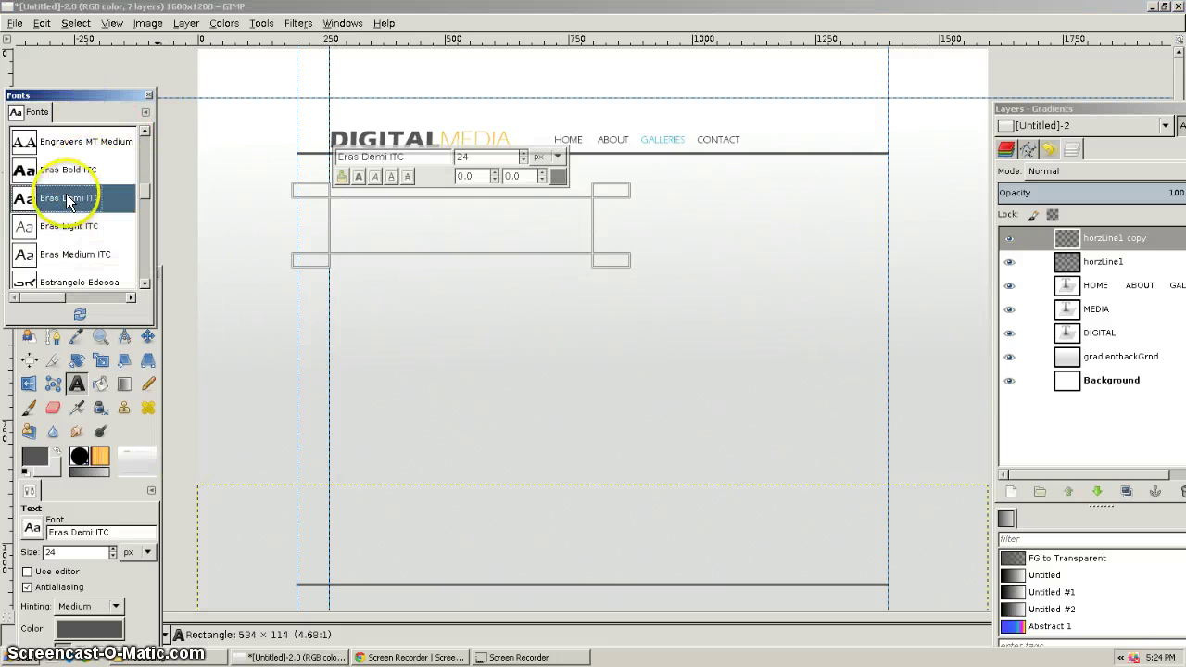
pyautogui.click(416, 160)
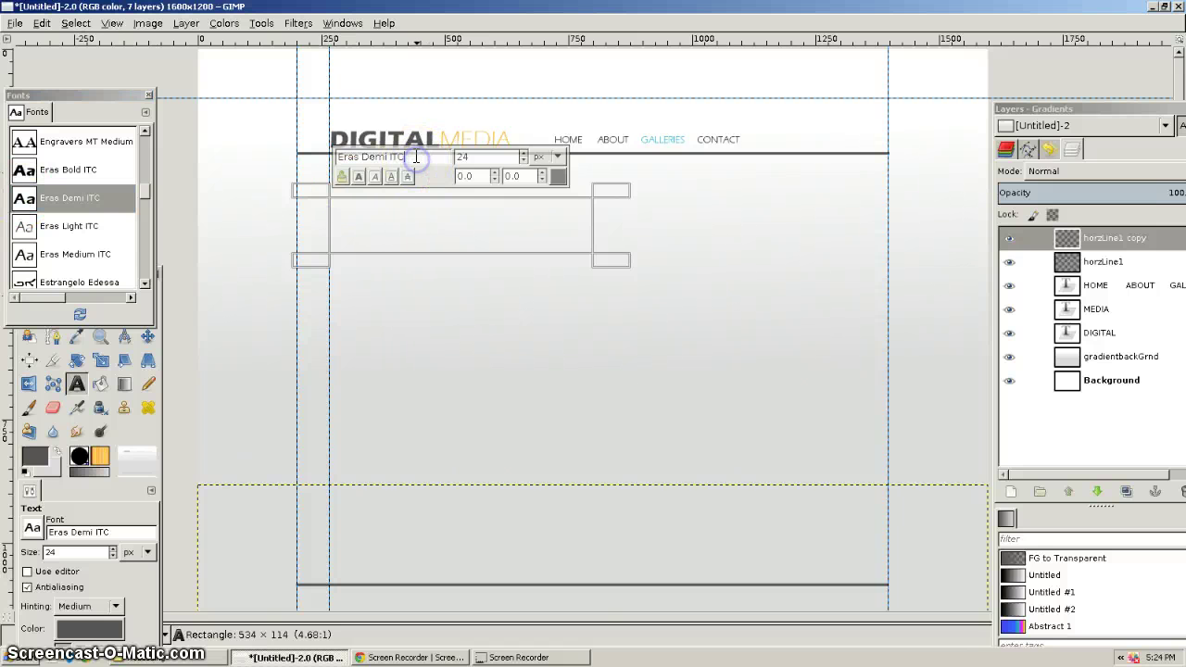
pyautogui.click(355, 211)
pyautogui.write('What is Digital Media')
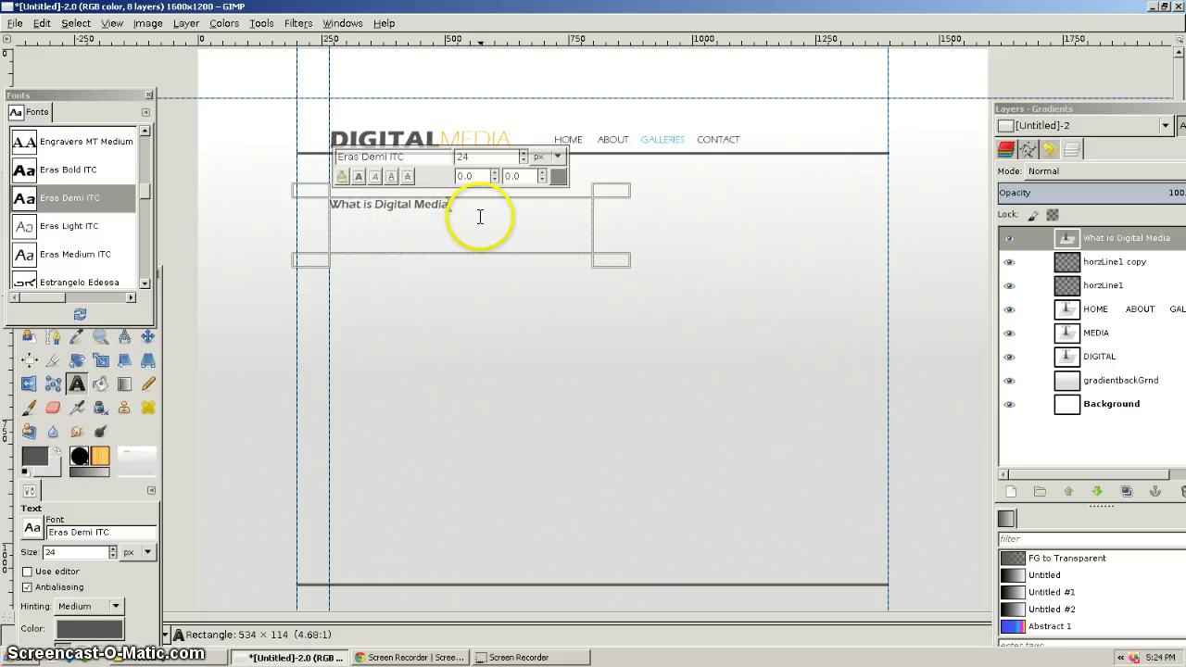
# Shrink the heading's text box to about 269 × 35 px so it fits closely around the text
pyautogui.moveTo(457, 259); pyautogui.dragTo(461, 227)
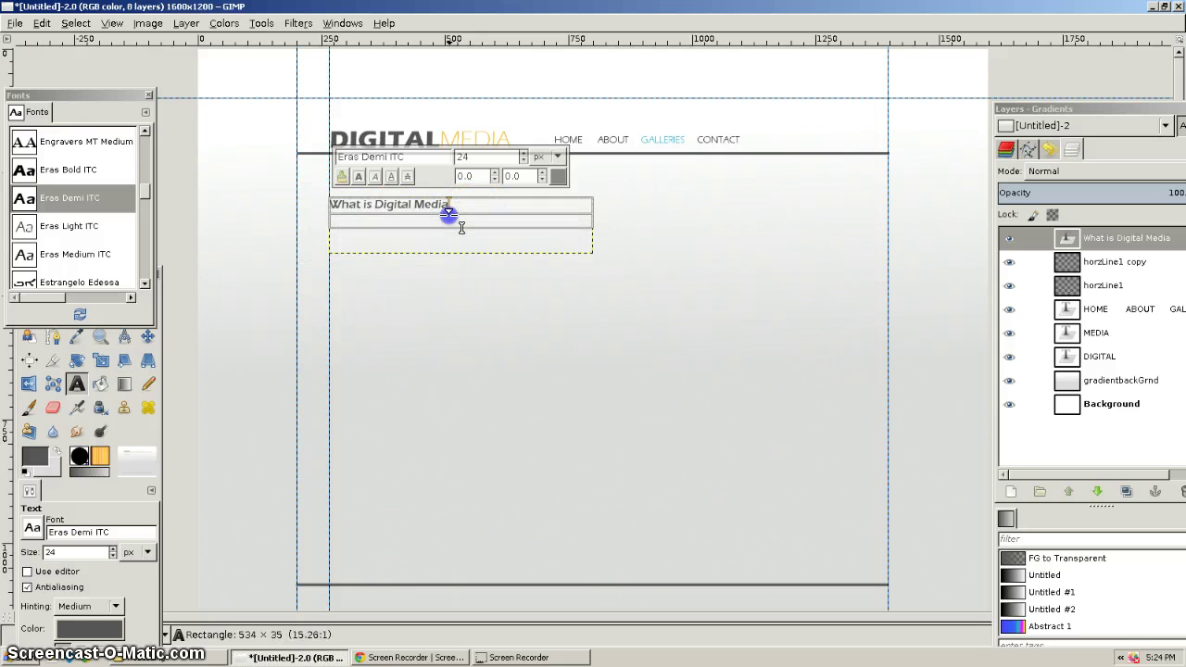
pyautogui.moveTo(601, 206); pyautogui.dragTo(473, 194)
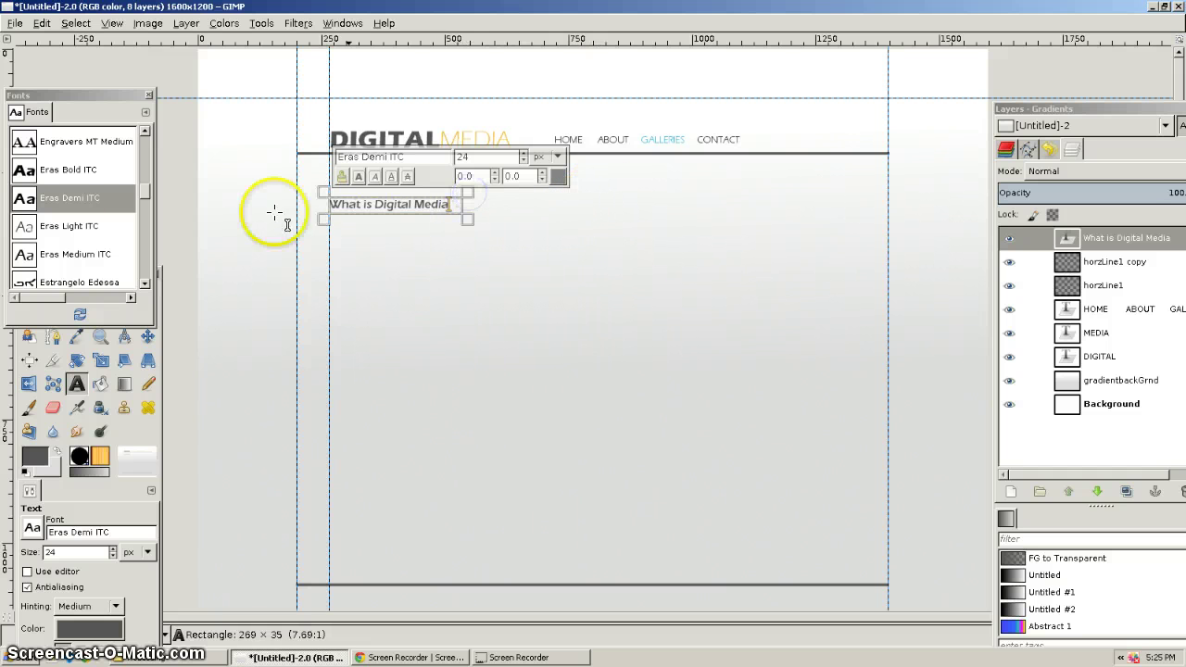
pyautogui.click(1070, 431)
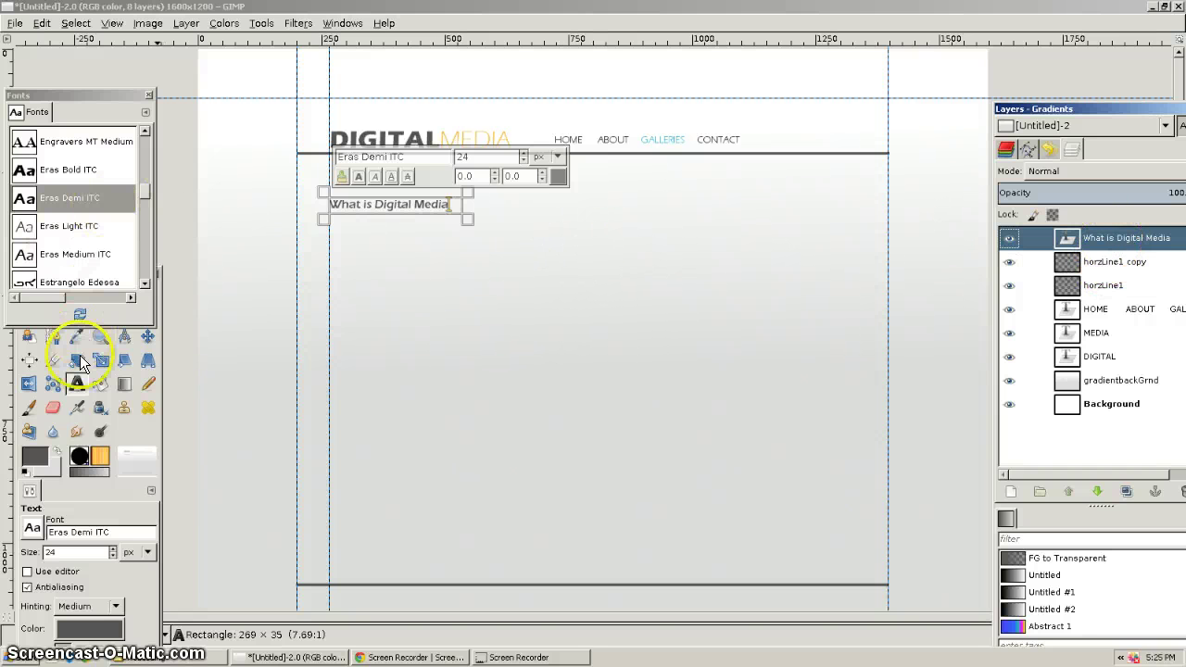
# Draw a second text box about 884 × 221 px below the heading and set its font to Eras Light ITC
pyautogui.click(77, 382)
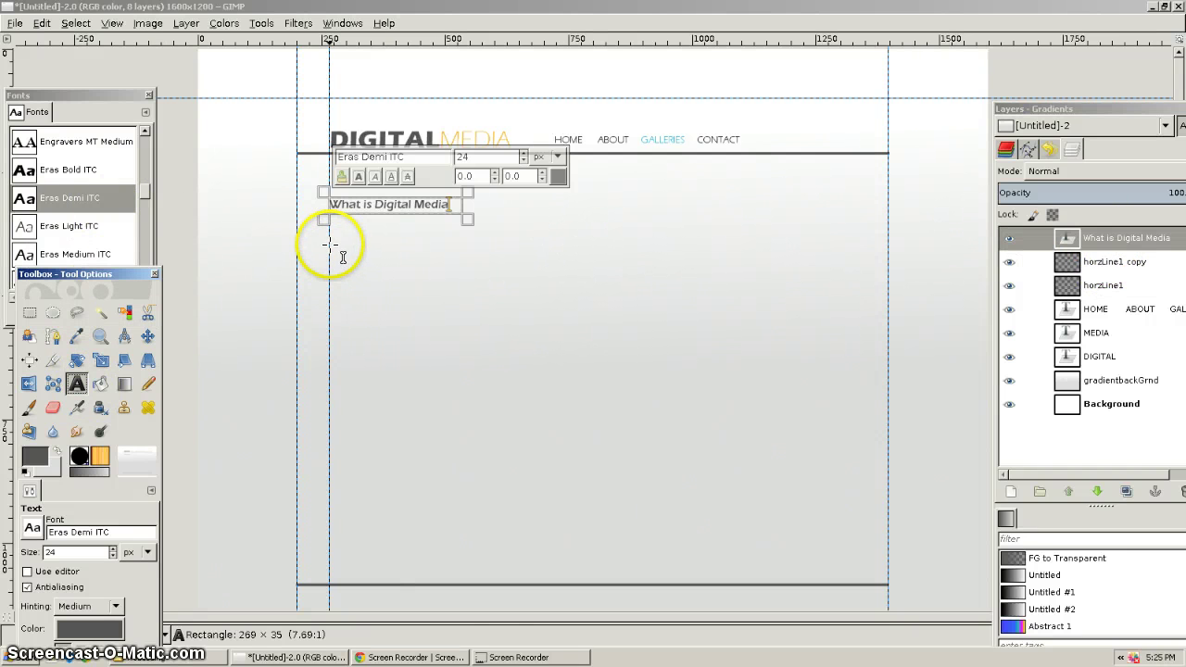
pyautogui.moveTo(329, 247); pyautogui.dragTo(768, 357)
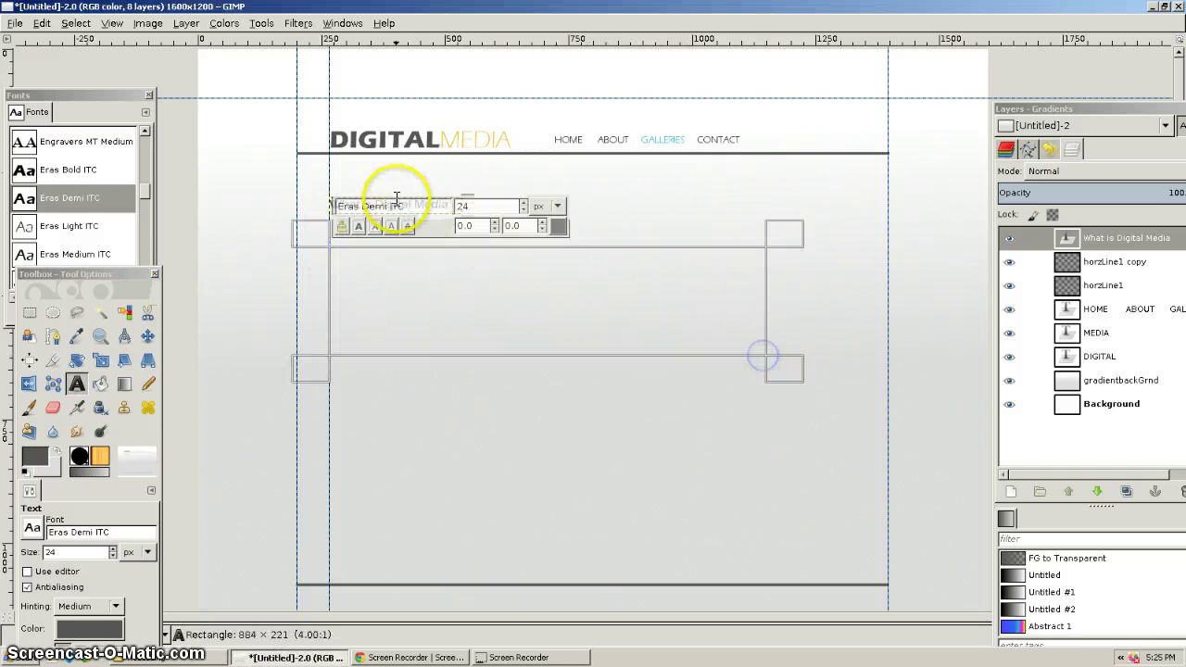
pyautogui.click(69, 226)
pyautogui.click(471, 268)
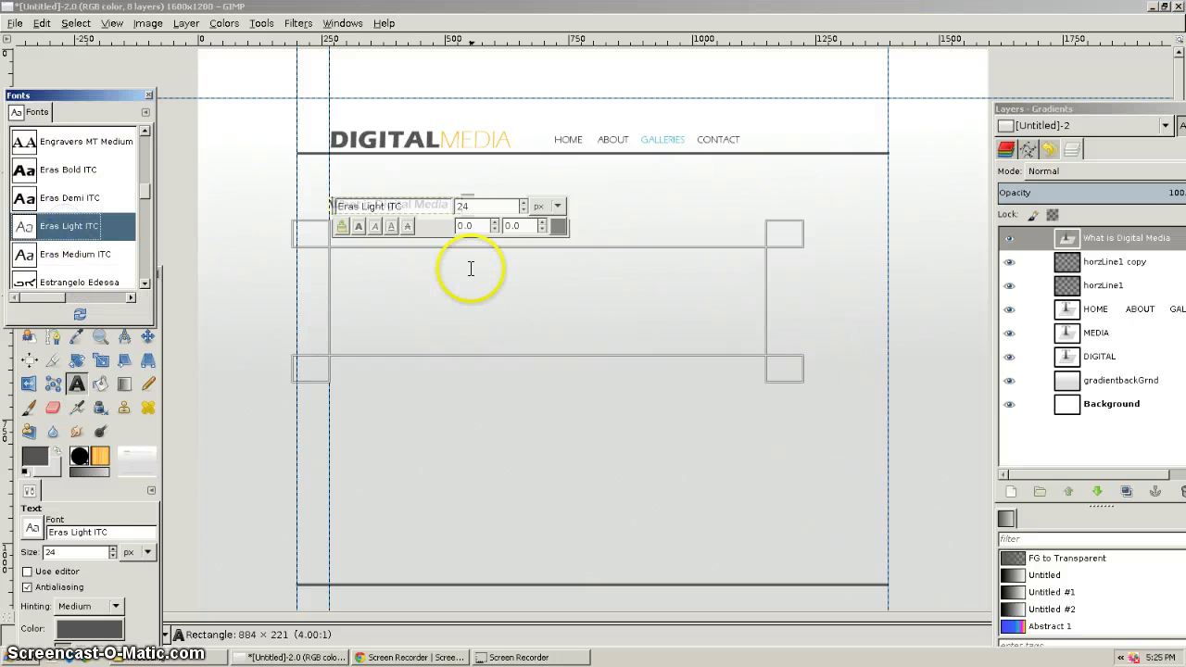
pyautogui.click(353, 265)
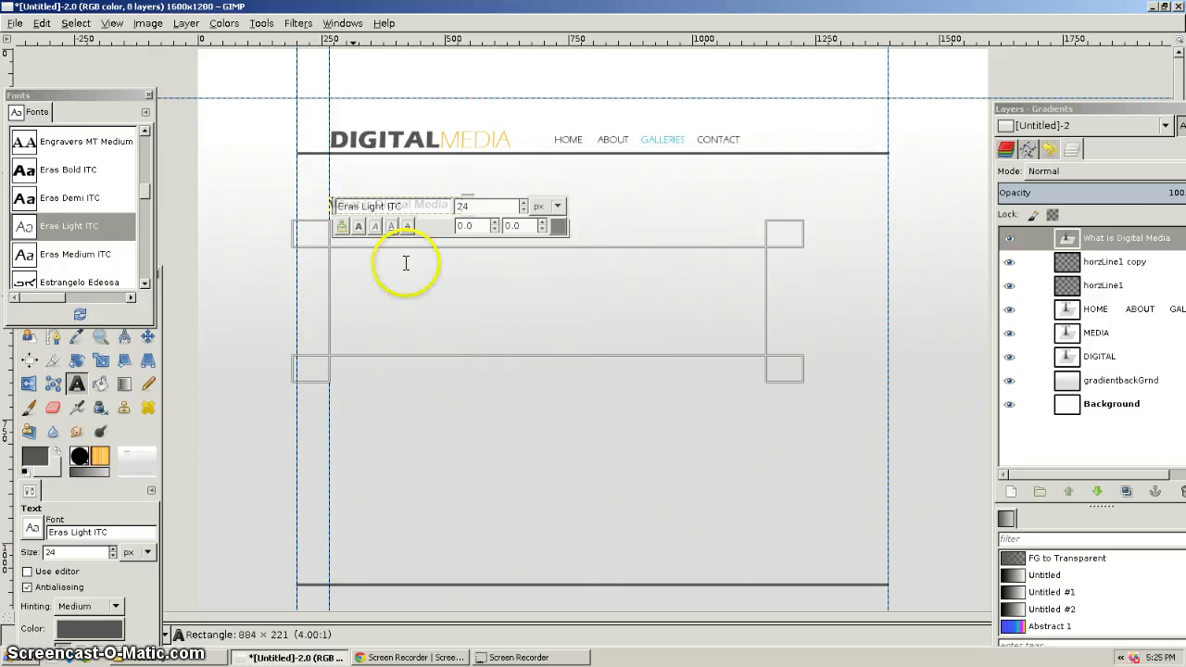
# Switch to Chrome, search for "latin text" in a new tab and open the Lorem Ipsum site
pyautogui.click(423, 656)
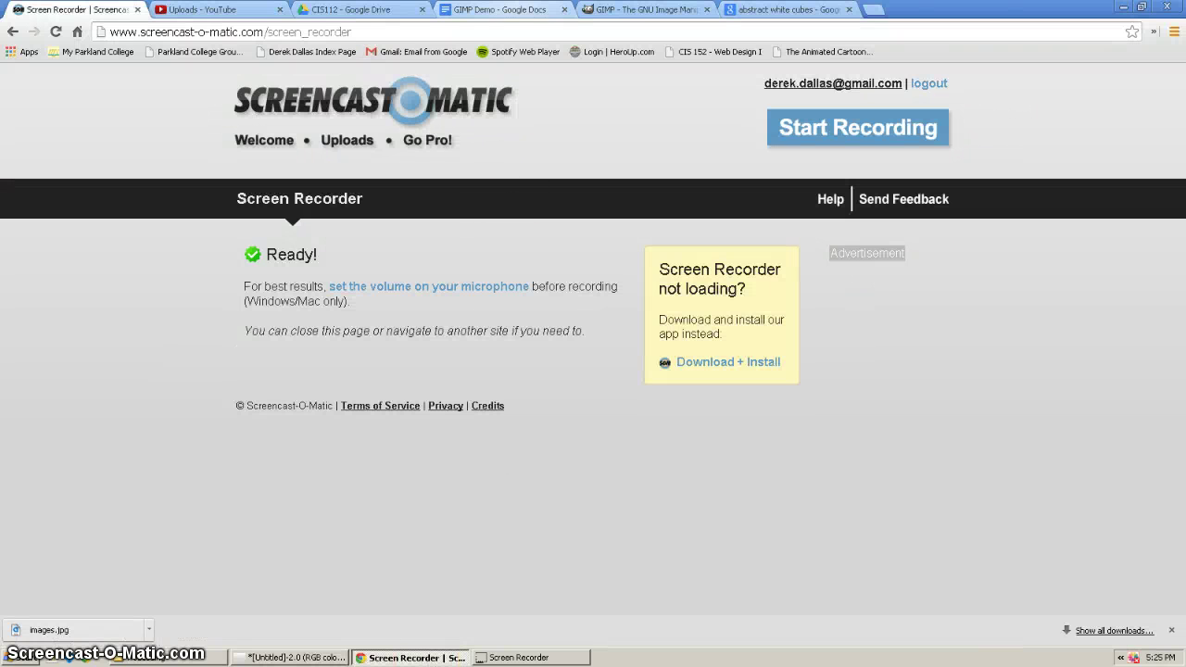
pyautogui.click(874, 10)
pyautogui.click(412, 278)
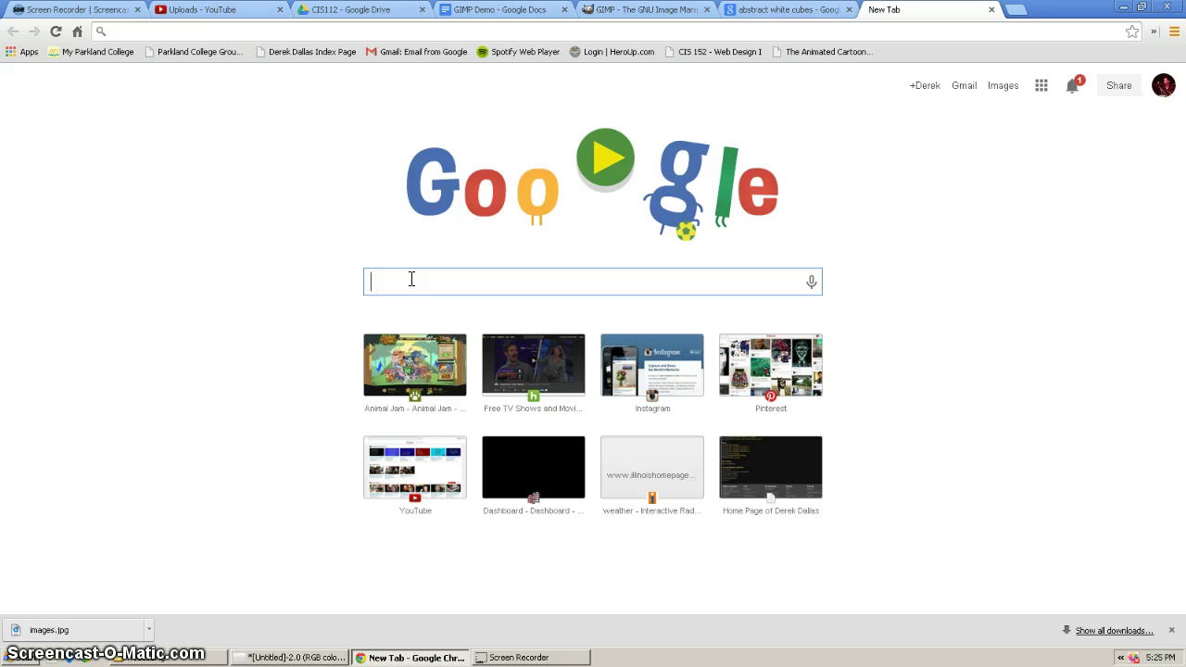
pyautogui.write('latuin tec')
pyautogui.hotkey('ctrl', 'a')
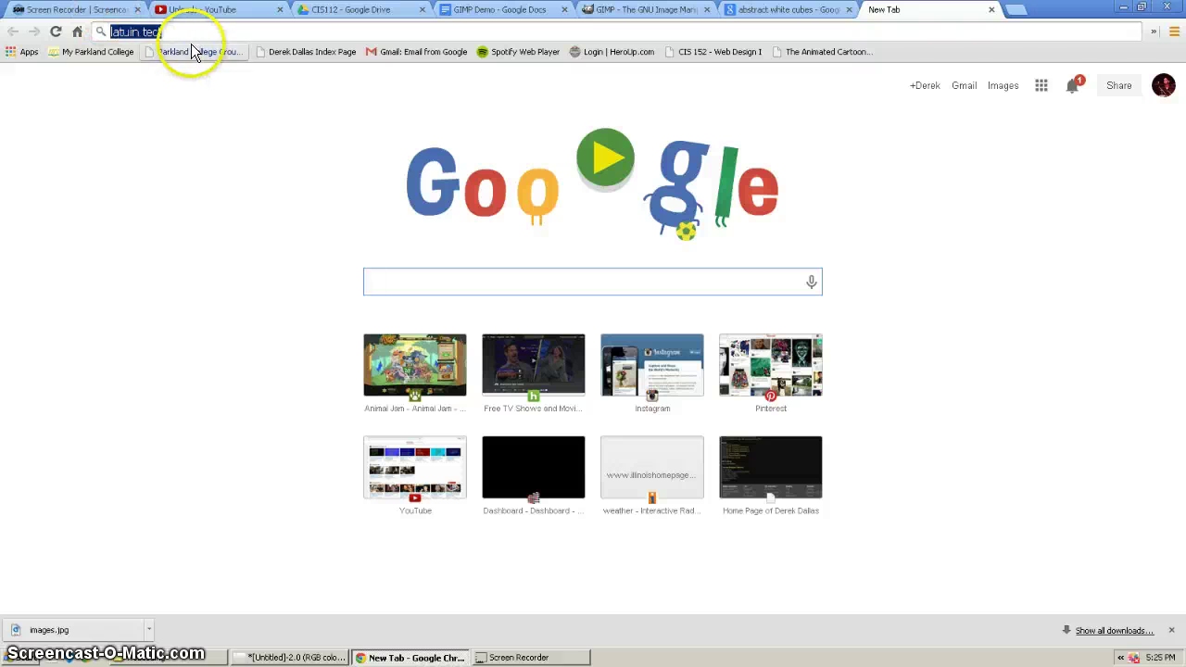
pyautogui.write('latin text')
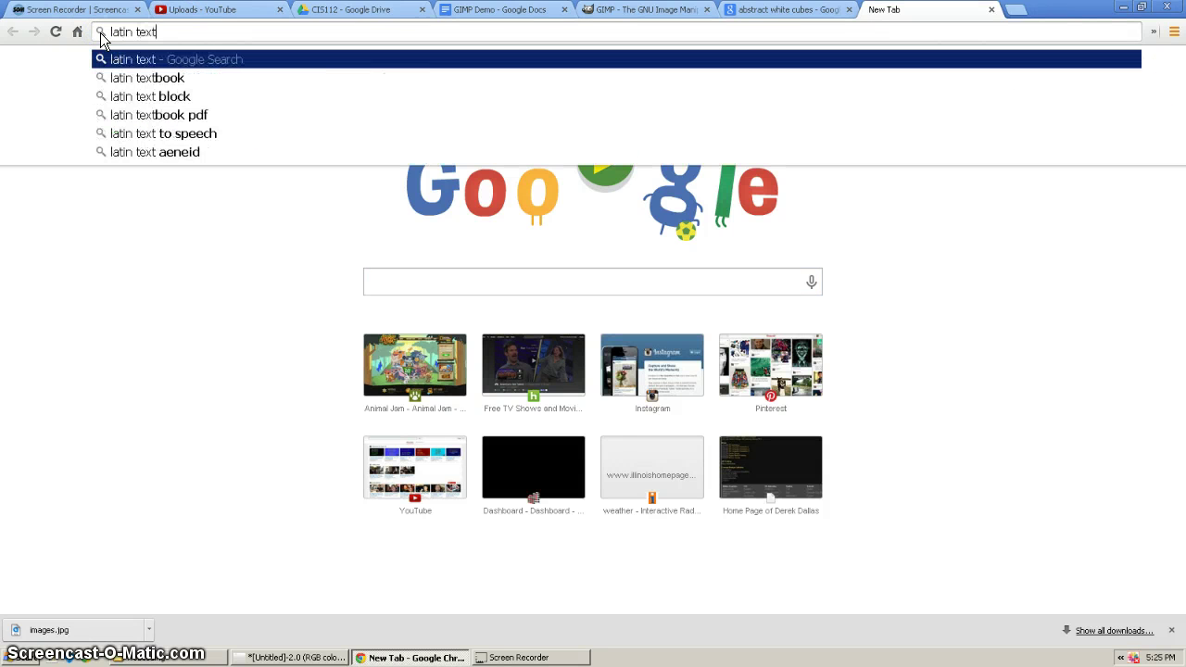
pyautogui.press('Return')
pyautogui.click(139, 199)
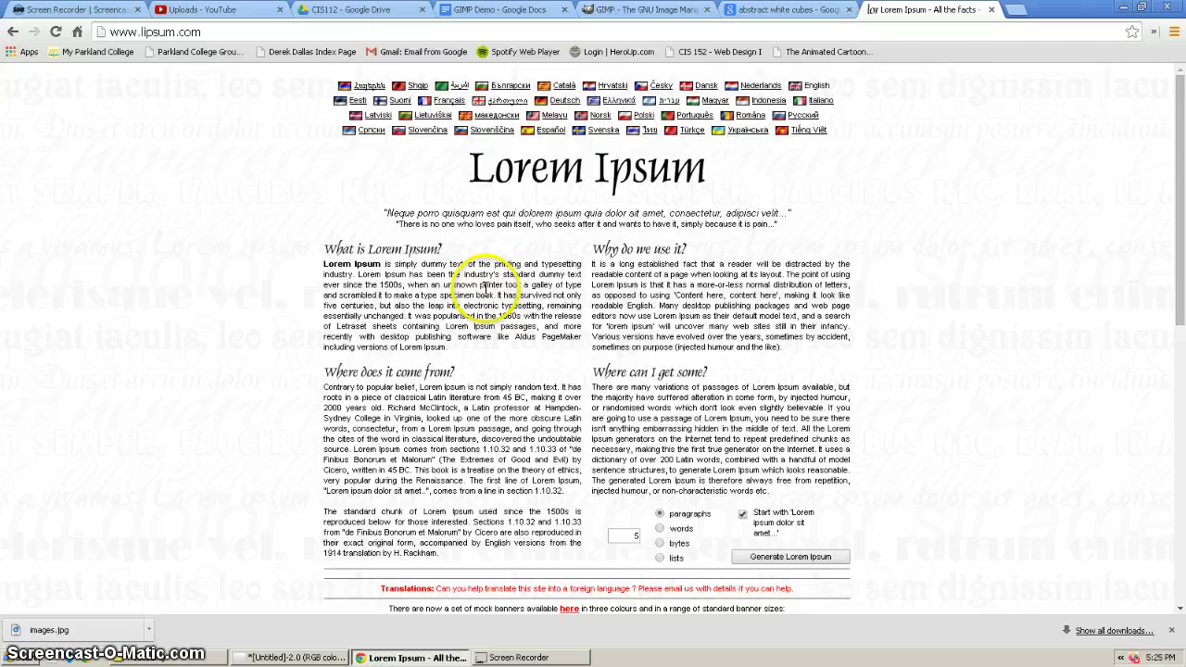
# Copy the standard Lorem Ipsum passage used since the 1500s
pyautogui.scroll(-4, 484, 289)
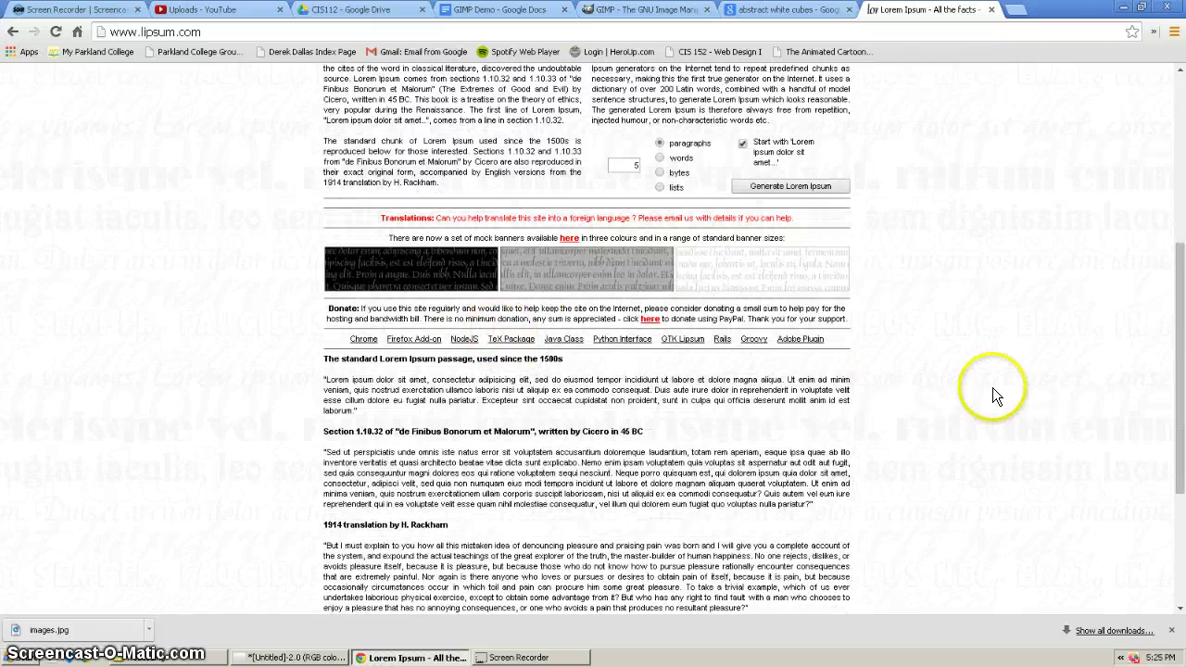
pyautogui.scroll(-2, 992, 387)
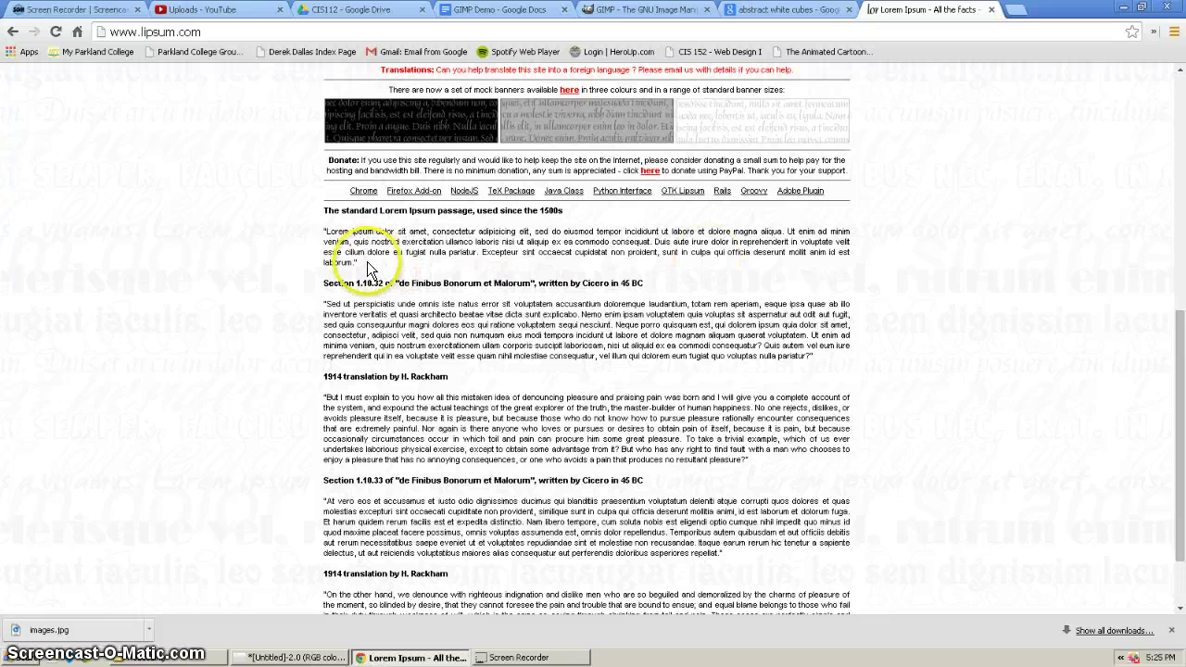
pyautogui.tripleClick(311, 234)
pyautogui.hotkey('ctrl', 'c')
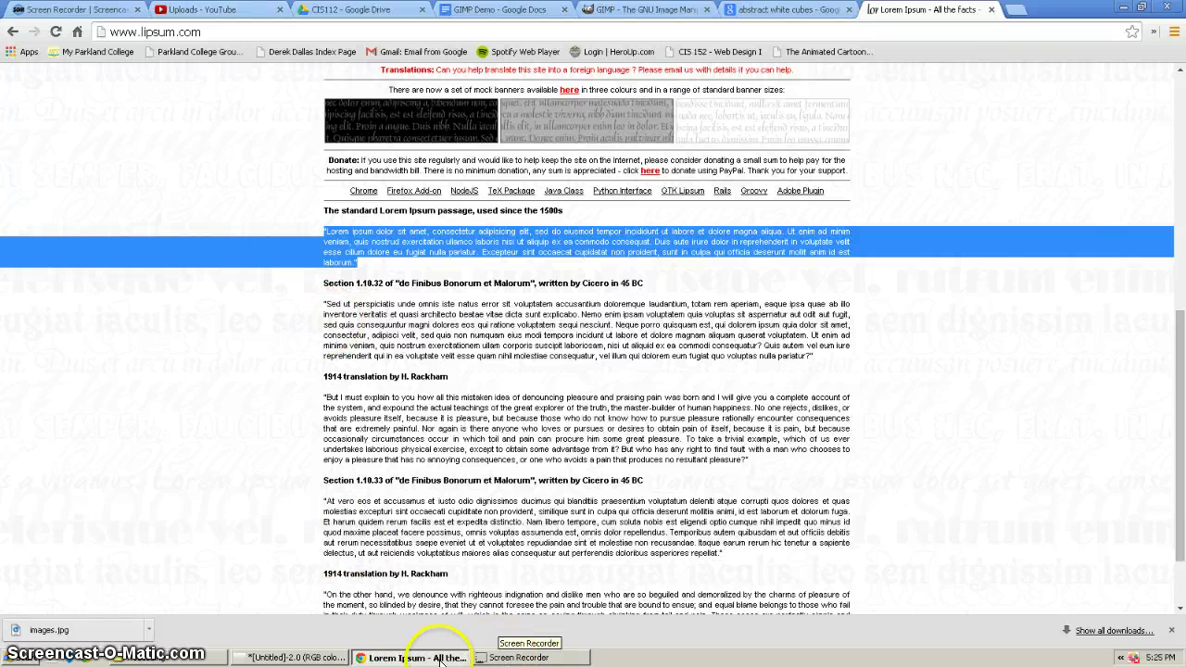
# Switch back to GIMP and paste the Lorem Ipsum passage into the text box below the heading
pyautogui.click(295, 657)
pyautogui.click(340, 258)
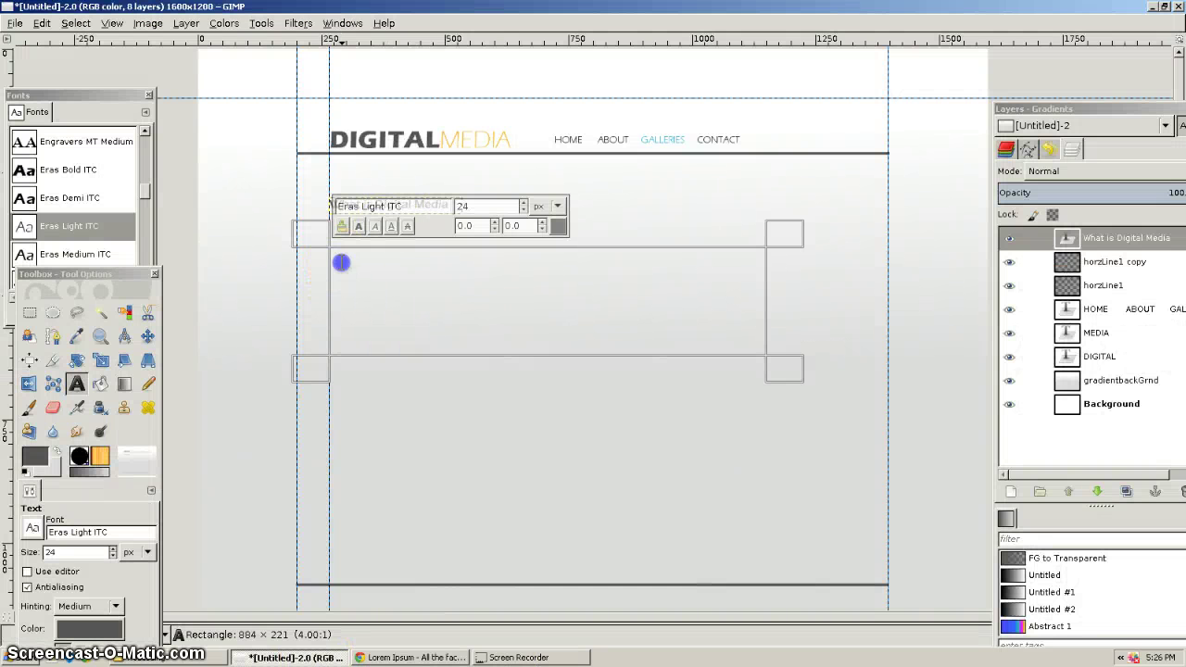
pyautogui.hotkey('ctrl', 'v')
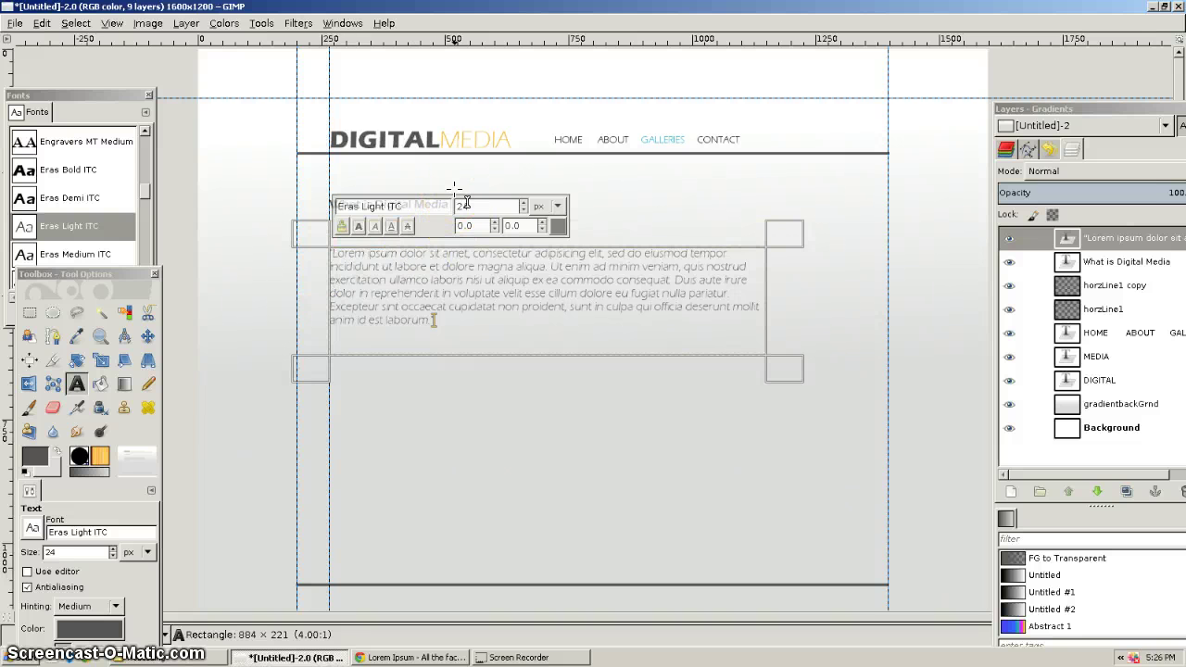
# Resize the Lorem Ipsum paragraph's text box to about 746 × 200 px
pyautogui.click(798, 231)
pyautogui.moveTo(798, 231); pyautogui.dragTo(731, 233)
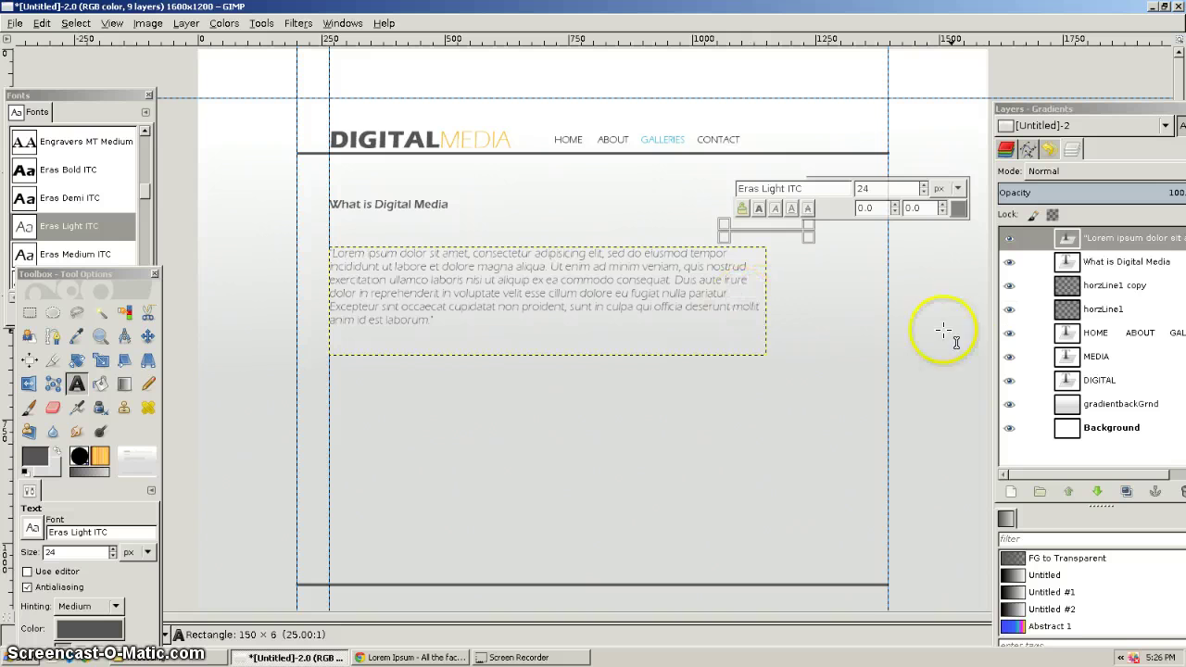
pyautogui.doubleClick(1067, 237)
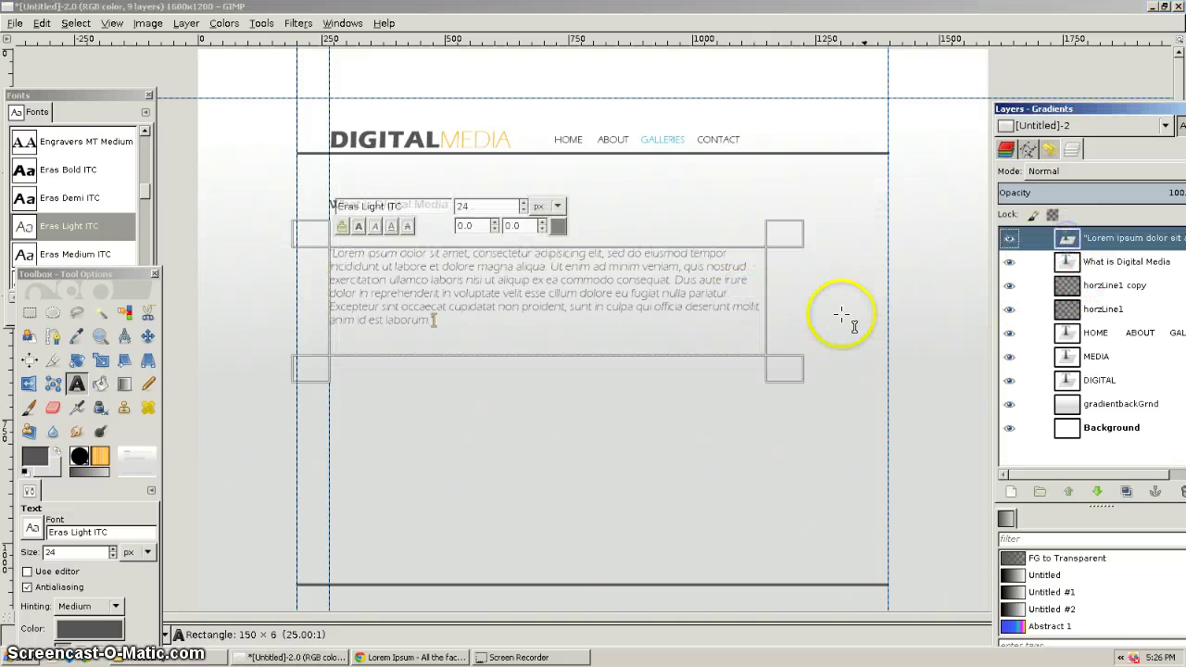
pyautogui.moveTo(768, 374); pyautogui.dragTo(736, 379)
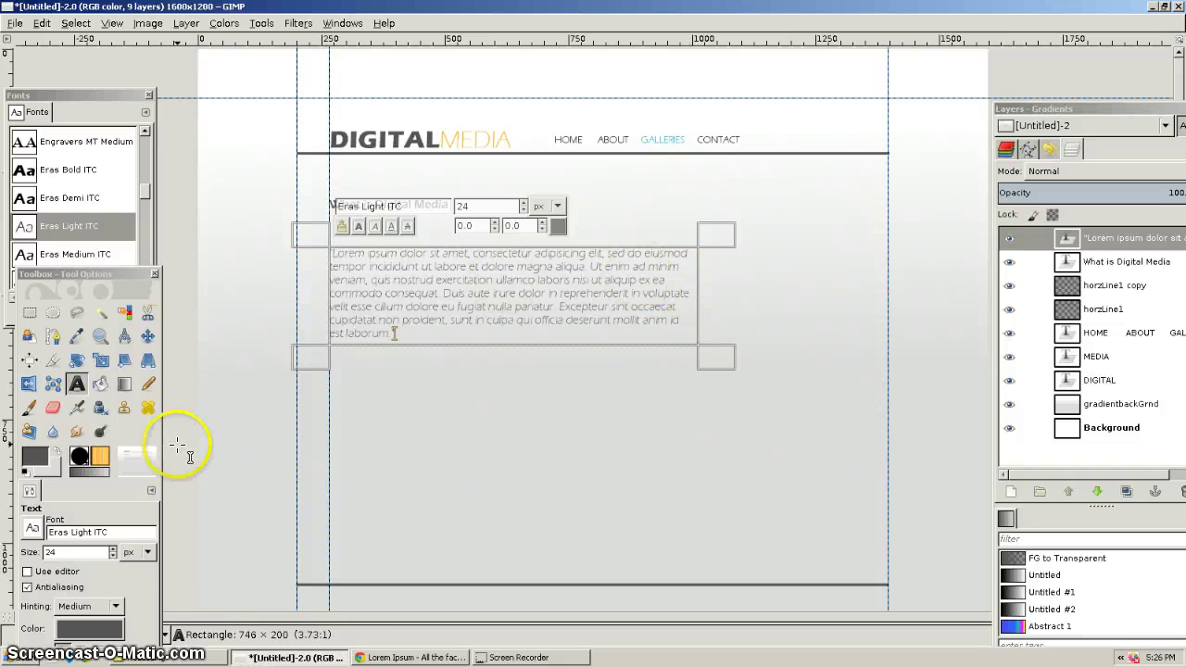
# Move the Toolbox up to reach the text options and set the Lorem Ipsum paragraph's justification to filled
pyautogui.moveTo(116, 278); pyautogui.dragTo(187, 70)
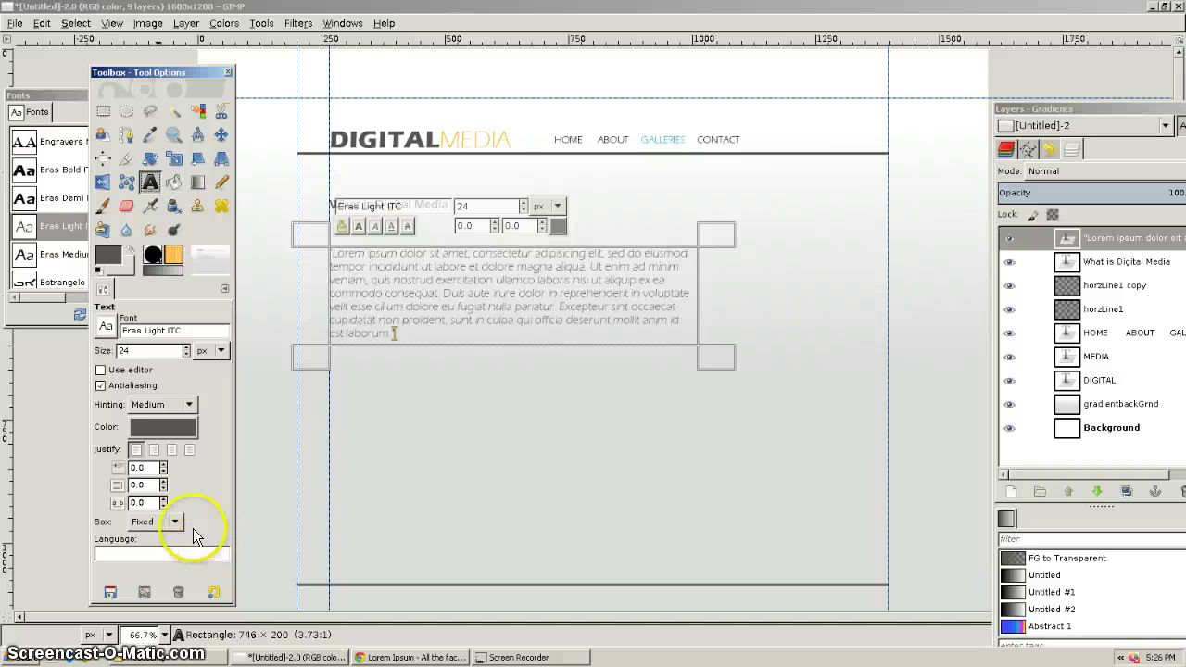
pyautogui.click(190, 452)
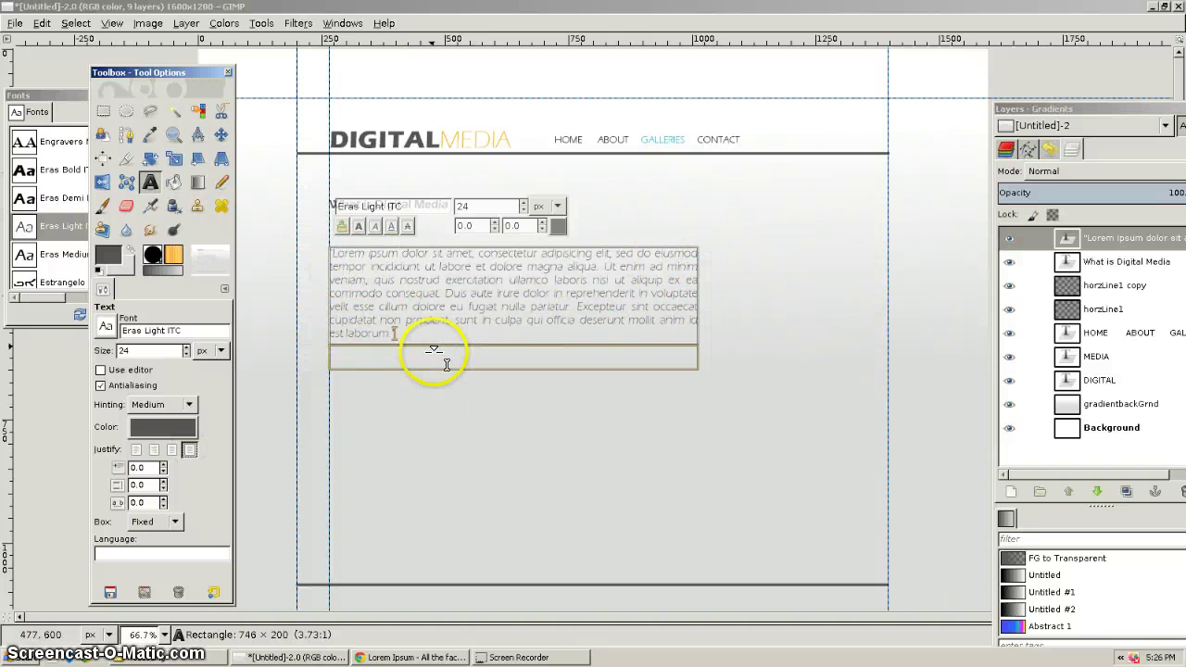
pyautogui.click(1132, 262)
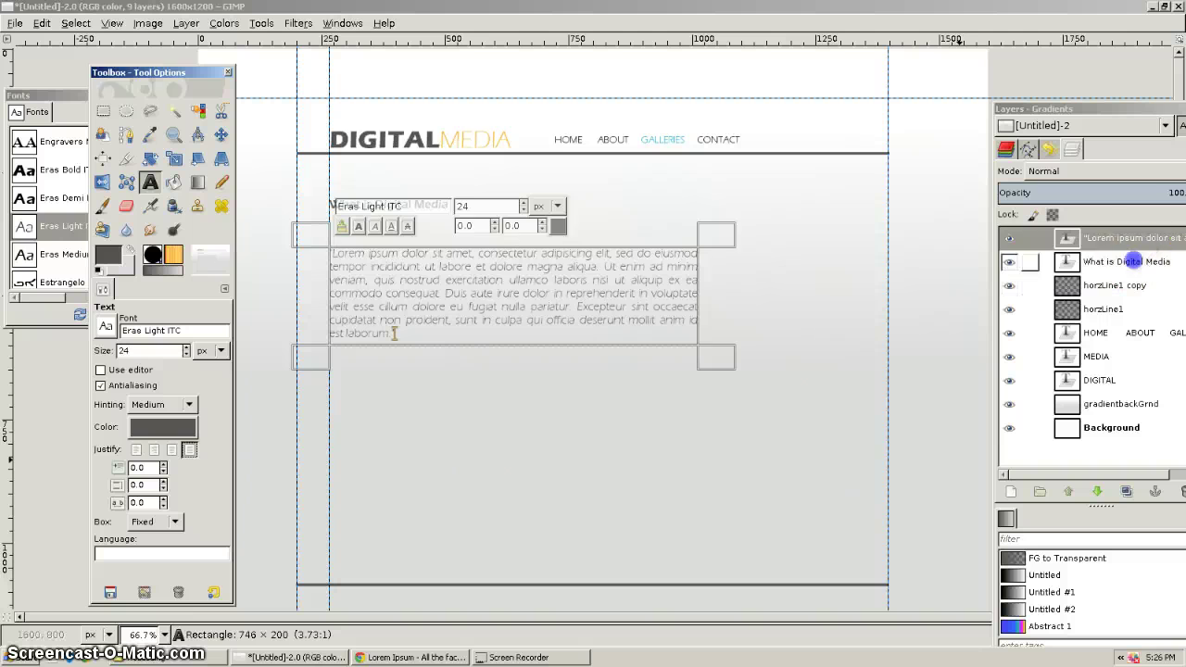
pyautogui.doubleClick(1066, 264)
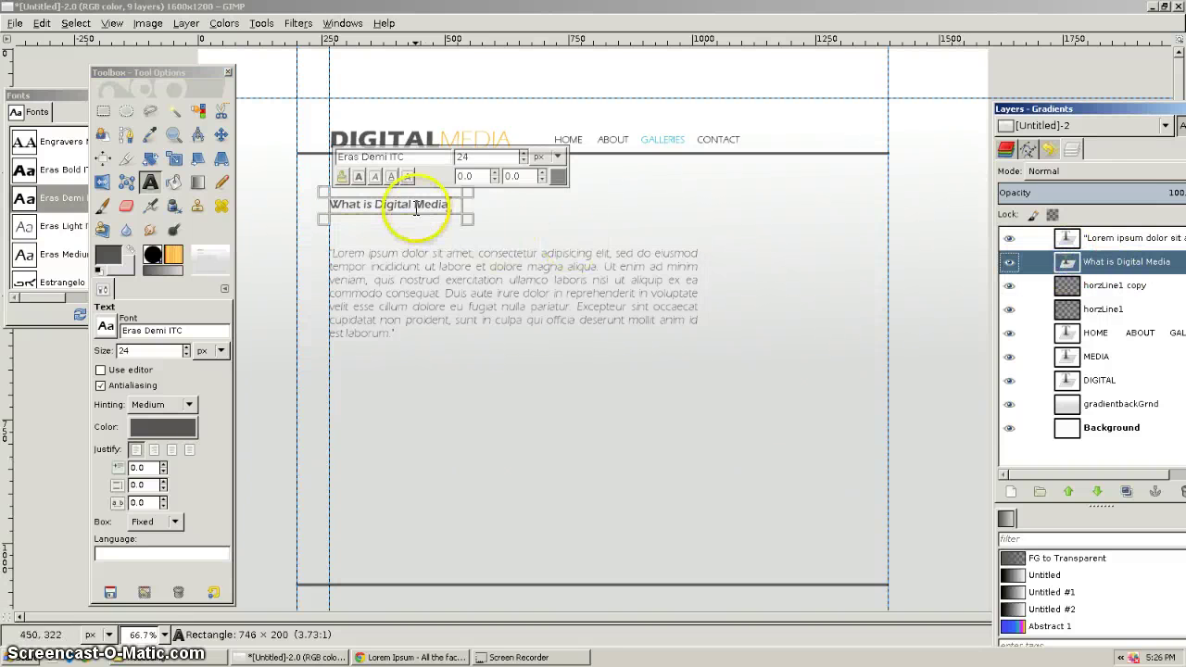
# Nudge the Lorem Ipsum paragraph layer straight up until it sits directly beneath the "What is Digital Media" heading
pyautogui.doubleClick(1068, 240)
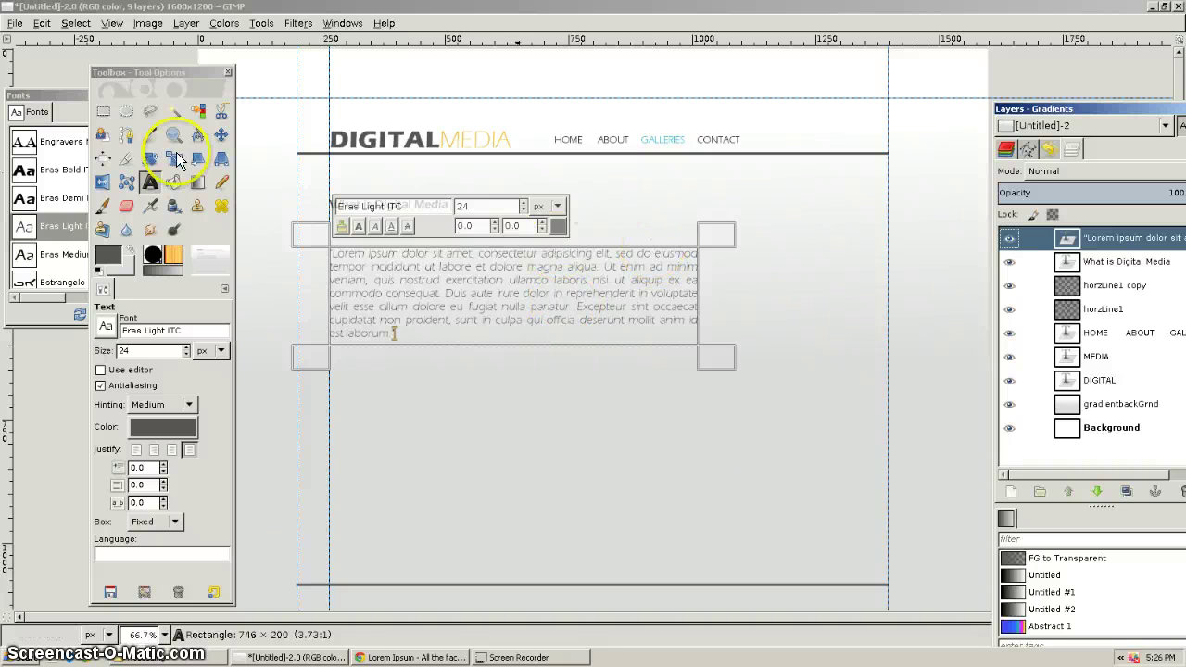
pyautogui.click(221, 134)
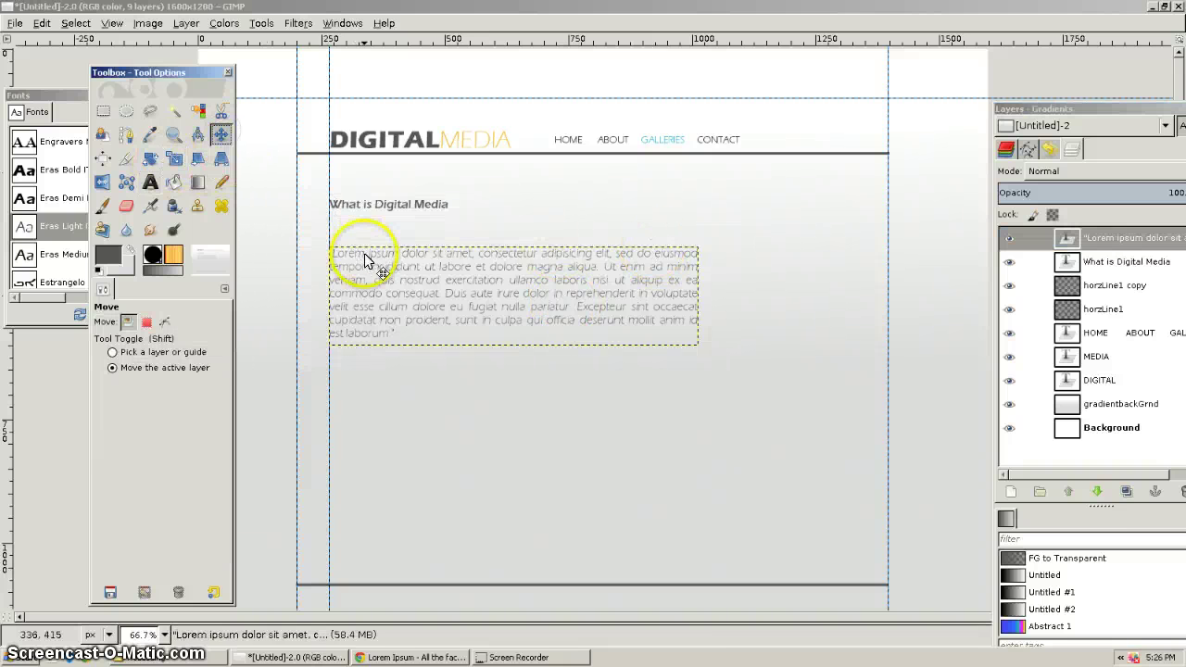
pyautogui.press('Up')
pyautogui.press('Up')
pyautogui.press('Up')
pyautogui.press('Up')
pyautogui.press('Up')
pyautogui.press('Up')
pyautogui.press('Up')
pyautogui.press('Up')
pyautogui.press('Up')
pyautogui.press('Up')
pyautogui.press('Up')
pyautogui.press('Up')
pyautogui.press('Up')
pyautogui.press('Up')
pyautogui.press('Up')
pyautogui.press('Up')
pyautogui.press('Up')
pyautogui.press('Up')
pyautogui.press('Up')
pyautogui.press('Up')
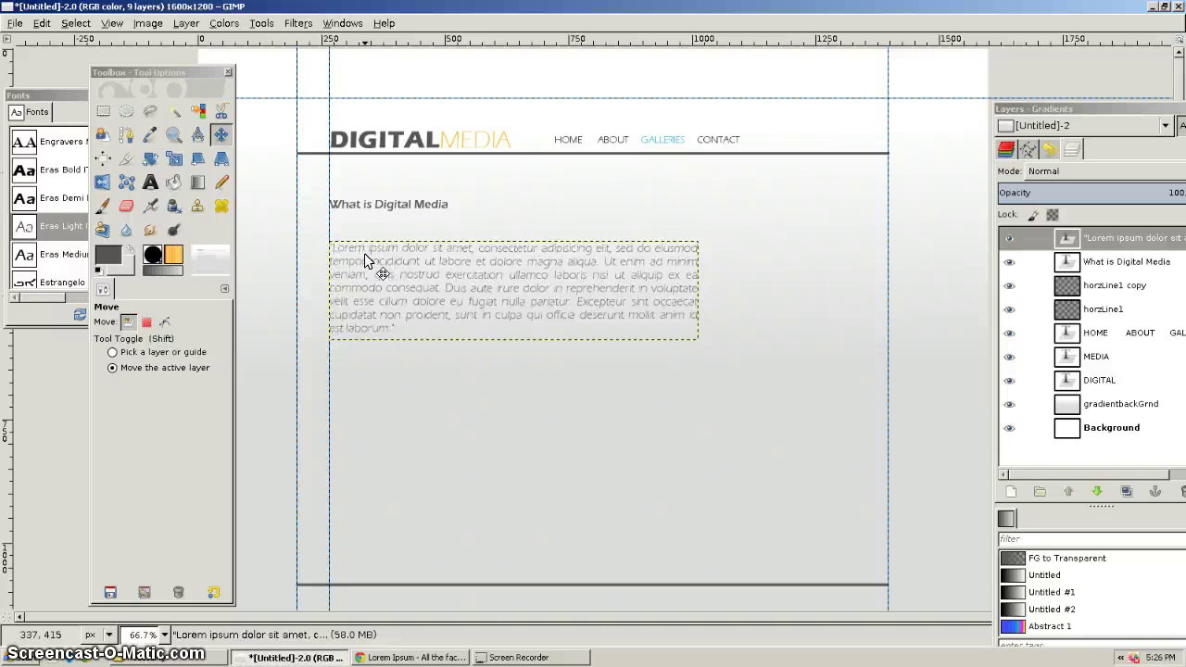
pyautogui.press('Up')
pyautogui.press('Up')
pyautogui.press('Up')
pyautogui.press('Up')
pyautogui.press('Up')
pyautogui.press('Up')
pyautogui.press('Up')
pyautogui.press('Up')
pyautogui.press('Up')
pyautogui.press('Up')
pyautogui.press('Up')
pyautogui.press('Up')
pyautogui.press('Up')
pyautogui.press('Up')
pyautogui.press('Up')
pyautogui.press('Up')
pyautogui.press('Up')
pyautogui.press('Up')
pyautogui.press('Up')
pyautogui.press('Up')
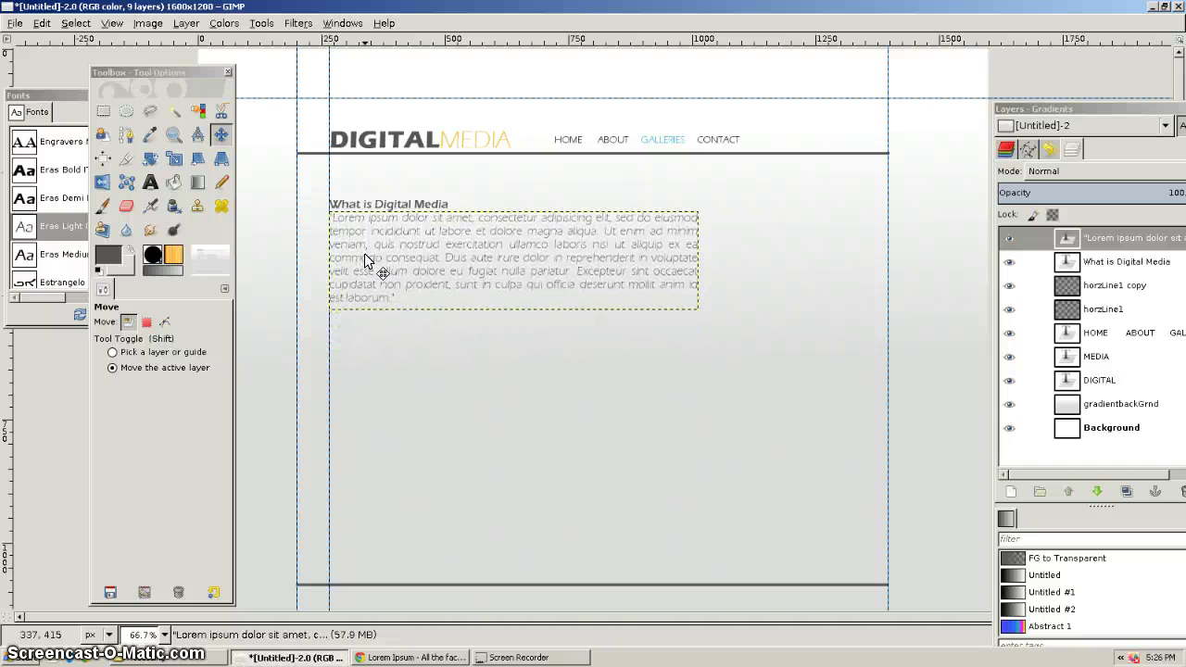
pyautogui.press('Down')
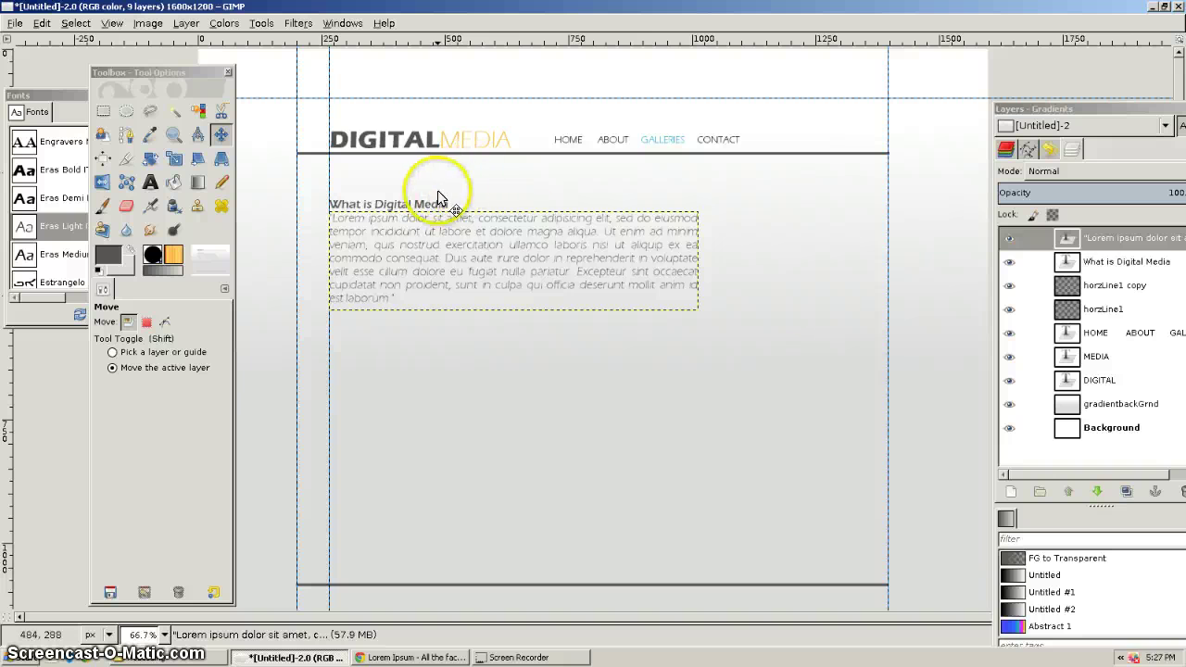
# Move the "What is Digital Media" heading layer up to just below the upper divider line
pyautogui.click(1071, 264)
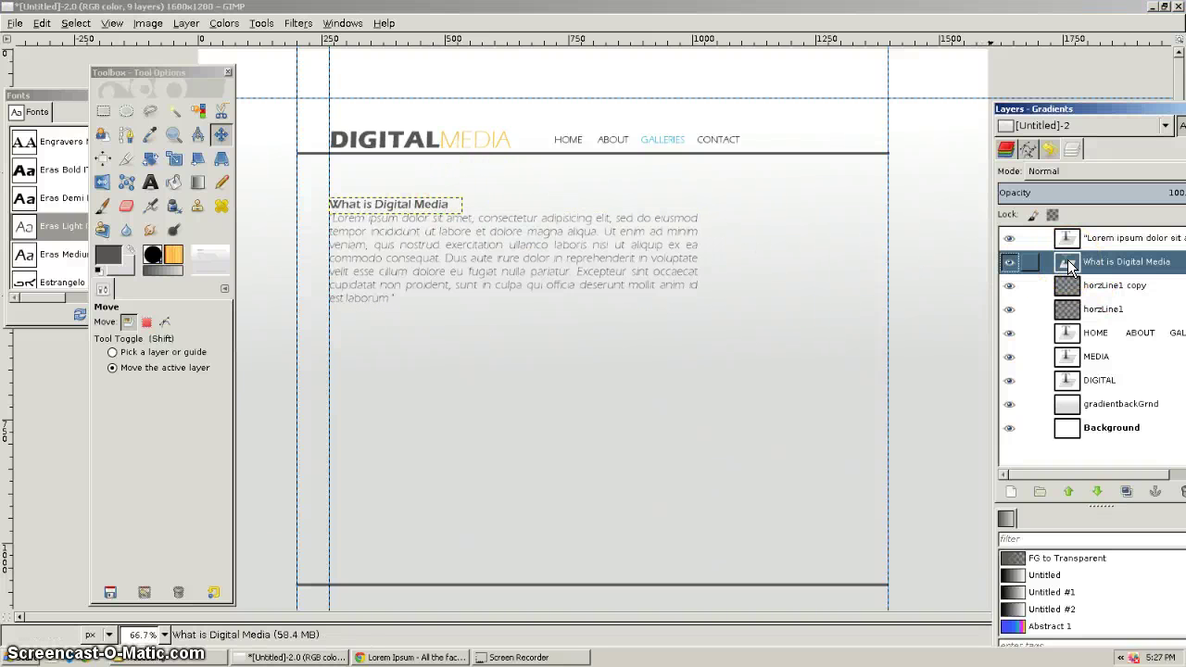
pyautogui.press('Up')
pyautogui.click(1070, 265)
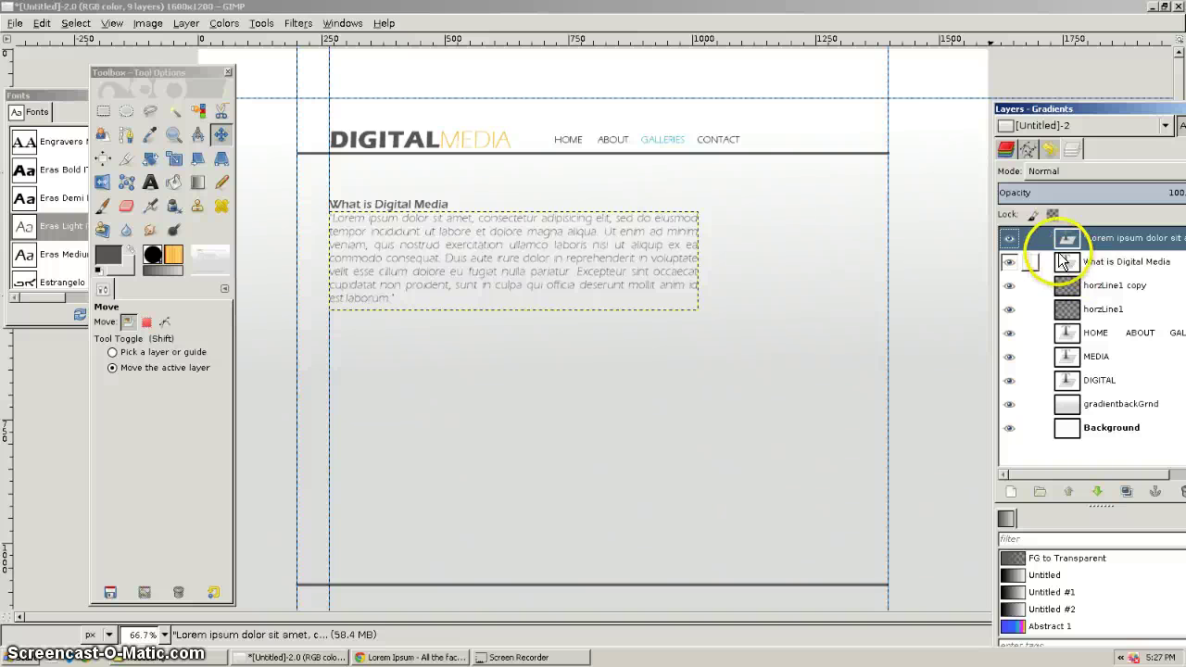
pyautogui.click(397, 213)
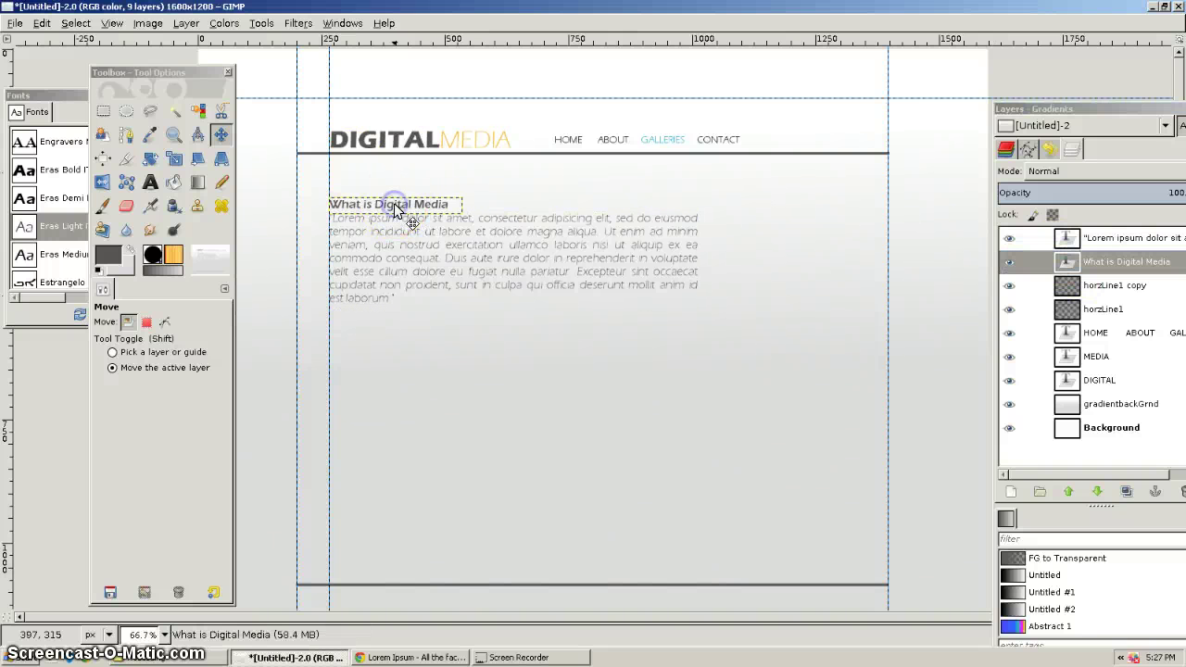
pyautogui.moveTo(394, 205); pyautogui.dragTo(390, 170)
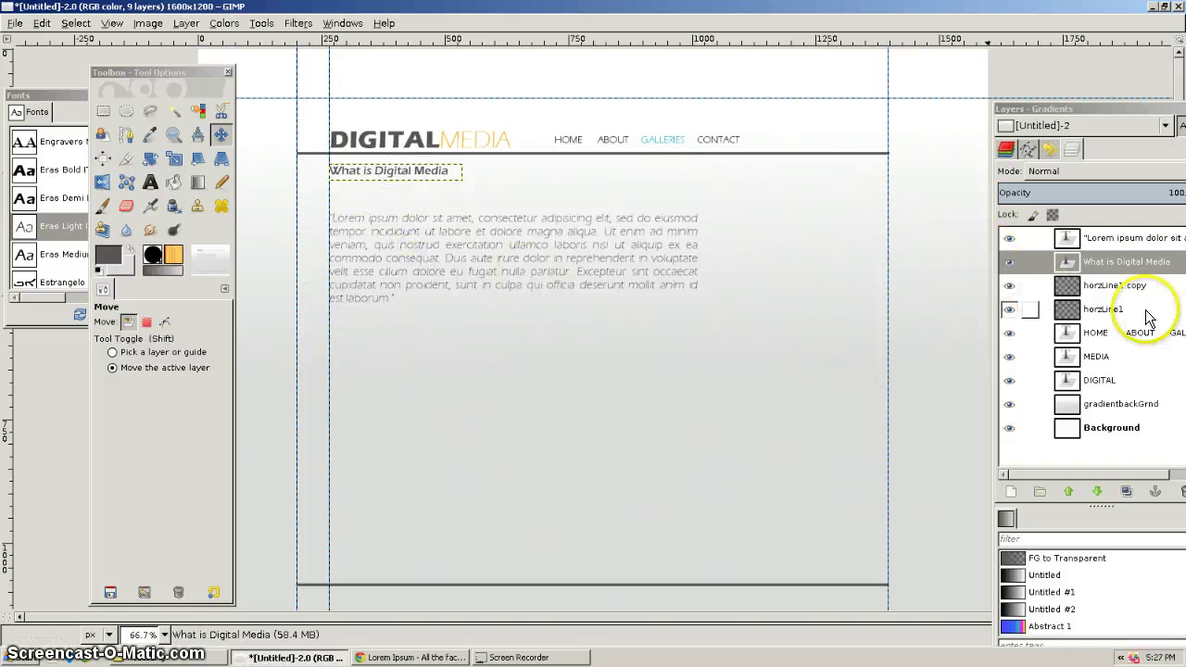
# Move the Lorem Ipsum paragraph layer up so it sits directly under the repositioned heading, aligned with the inner vertical guide
pyautogui.click(1113, 243)
pyautogui.moveTo(384, 238); pyautogui.dragTo(389, 202)
pyautogui.click(460, 336)
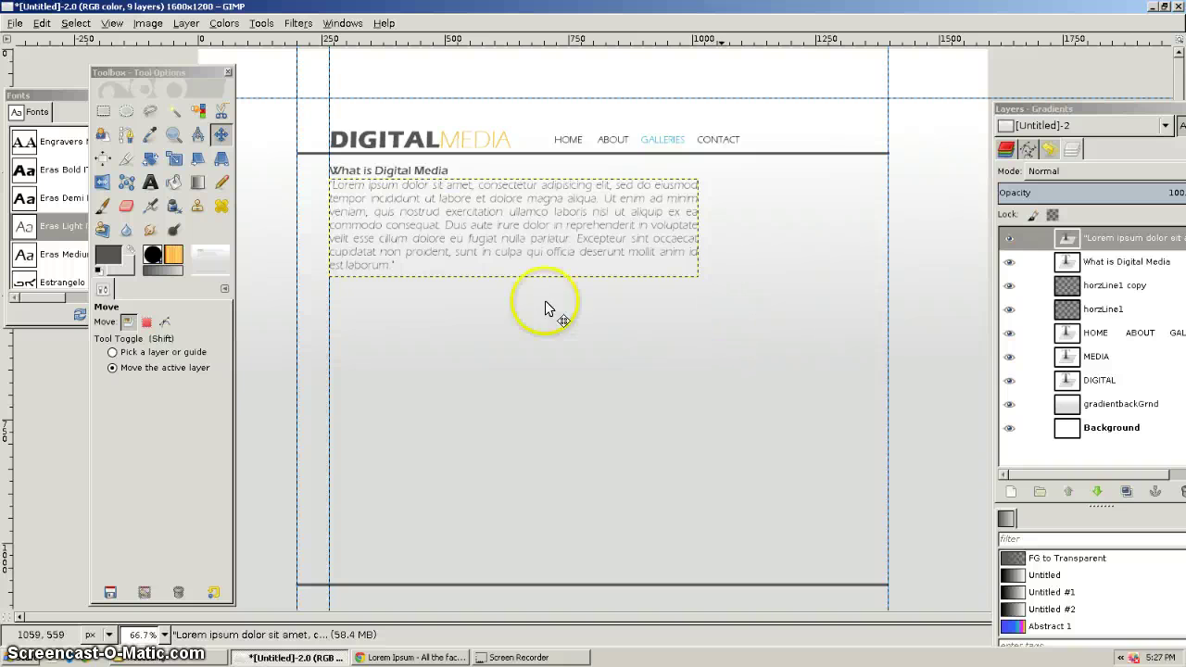
# Widen the Layers dialog to show the full layer names and make the "What is Digital Media" layer active
pyautogui.moveTo(993, 377); pyautogui.dragTo(847, 376)
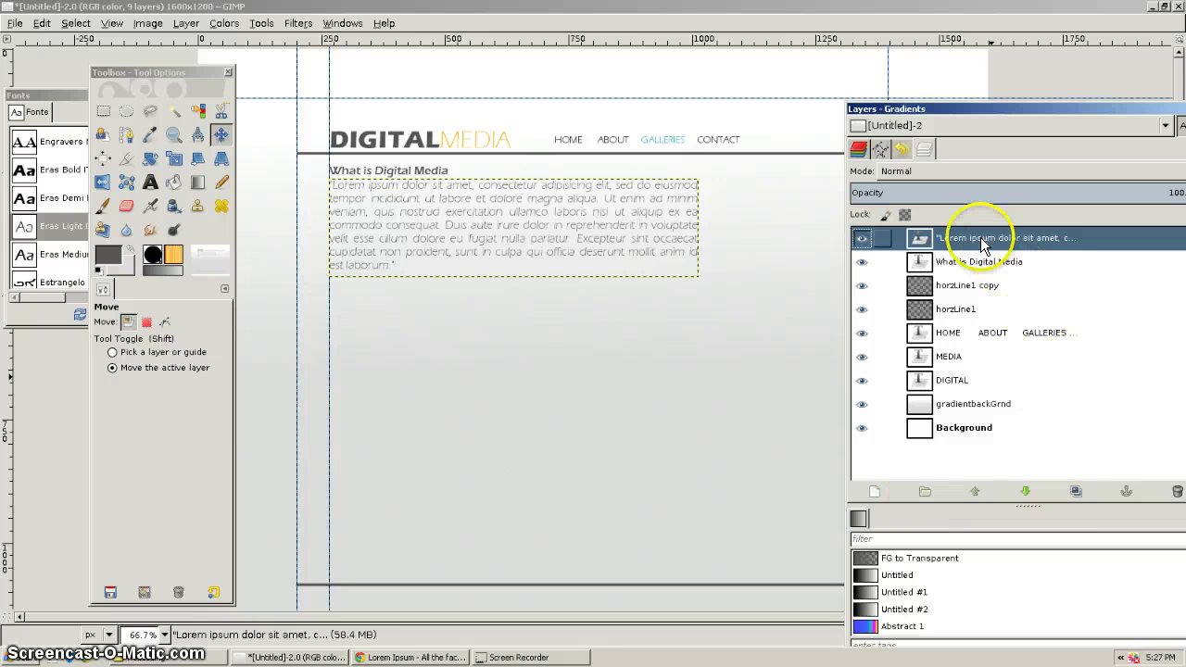
pyautogui.click(973, 263)
pyautogui.click(969, 239)
pyautogui.click(964, 265)
pyautogui.click(967, 241)
pyautogui.click(966, 262)
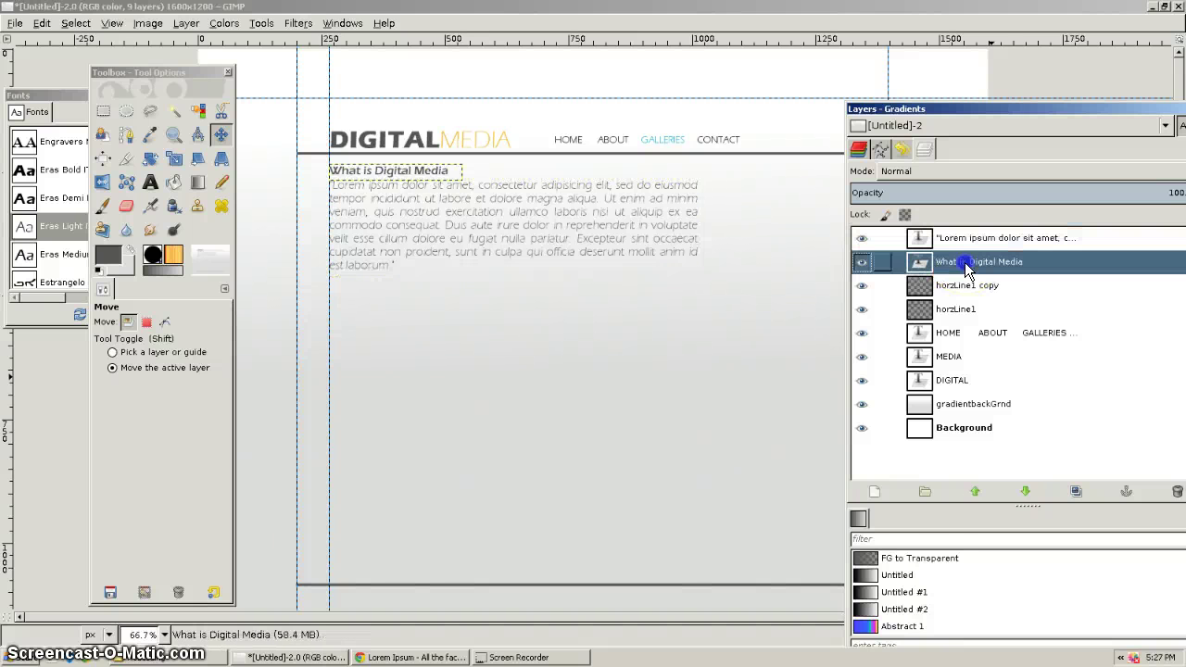
# Try to put the Lorem Ipsum layer into a new layer group, and delete the group
pyautogui.click(925, 492)
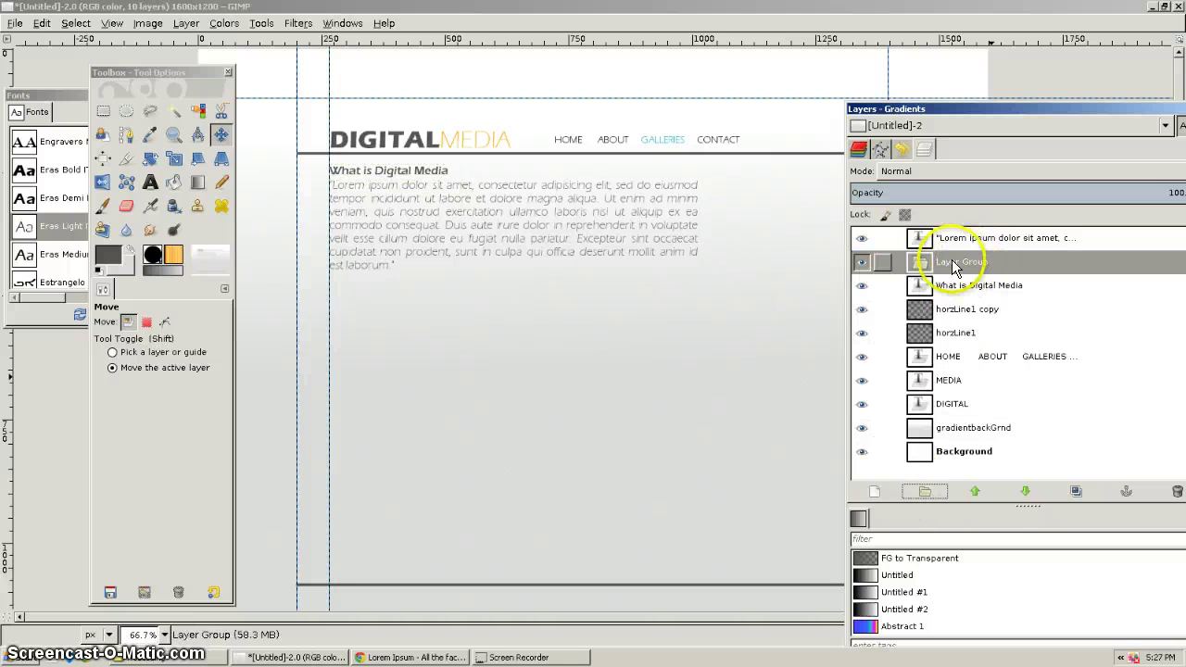
pyautogui.click(975, 492)
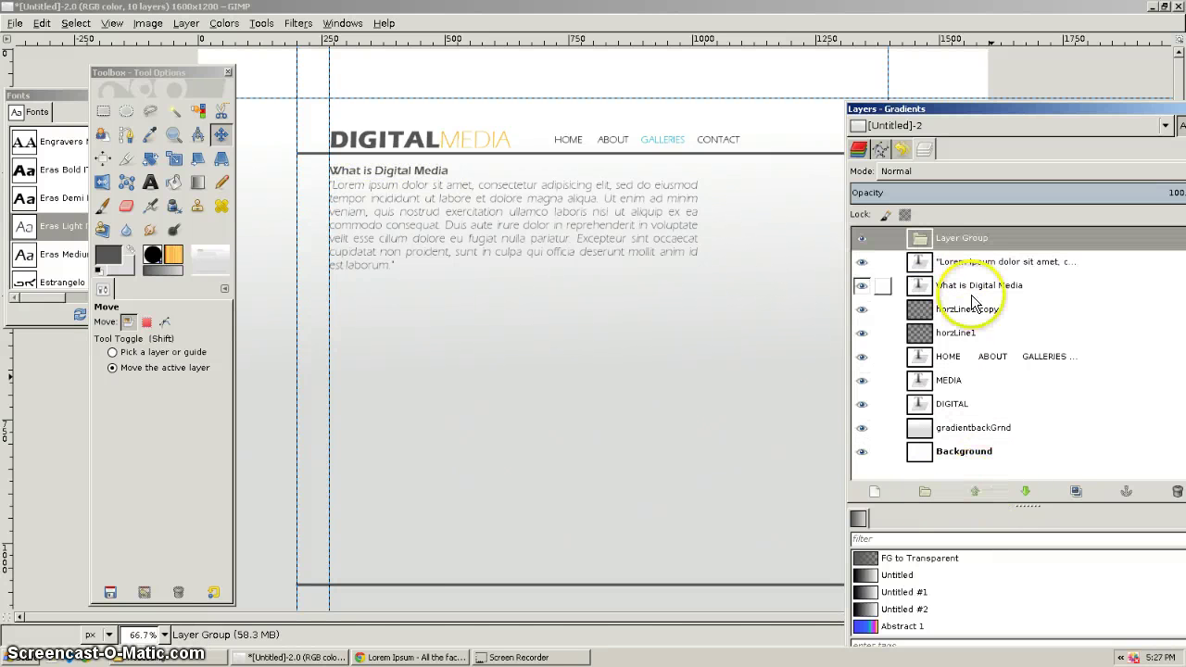
pyautogui.moveTo(964, 266); pyautogui.dragTo(947, 232)
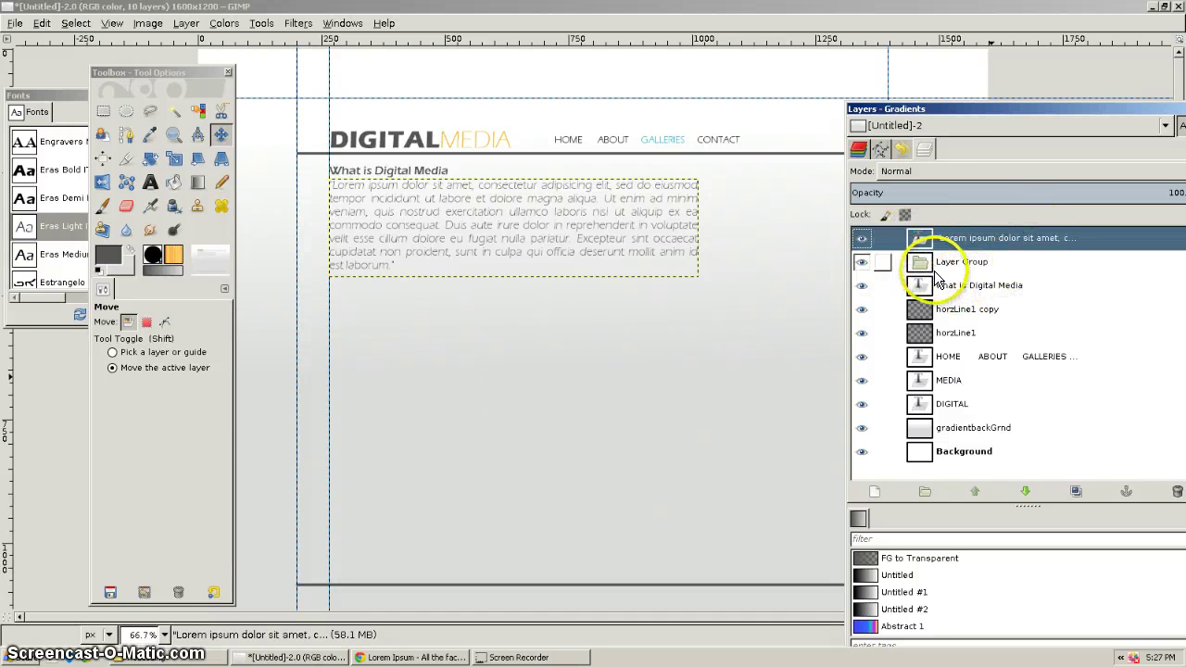
pyautogui.click(922, 262)
pyautogui.click(923, 240)
pyautogui.moveTo(925, 245); pyautogui.dragTo(1007, 236)
pyautogui.click(927, 267)
pyautogui.hotkey('ctrl', 'z')
pyautogui.hotkey('ctrl', 'y')
pyautogui.click(978, 264)
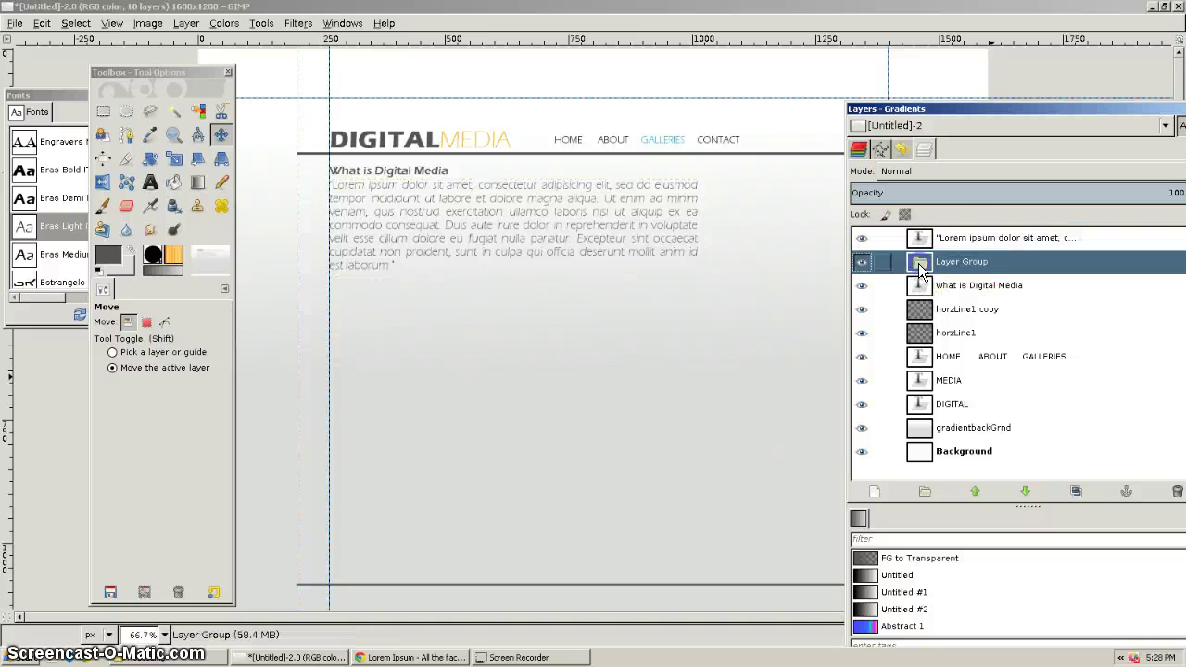
pyautogui.click(1177, 491)
# Add a transparent 1600 × 1200 px layer named "aside" above the Lorem Ipsum paragraph layer
pyautogui.click(940, 238)
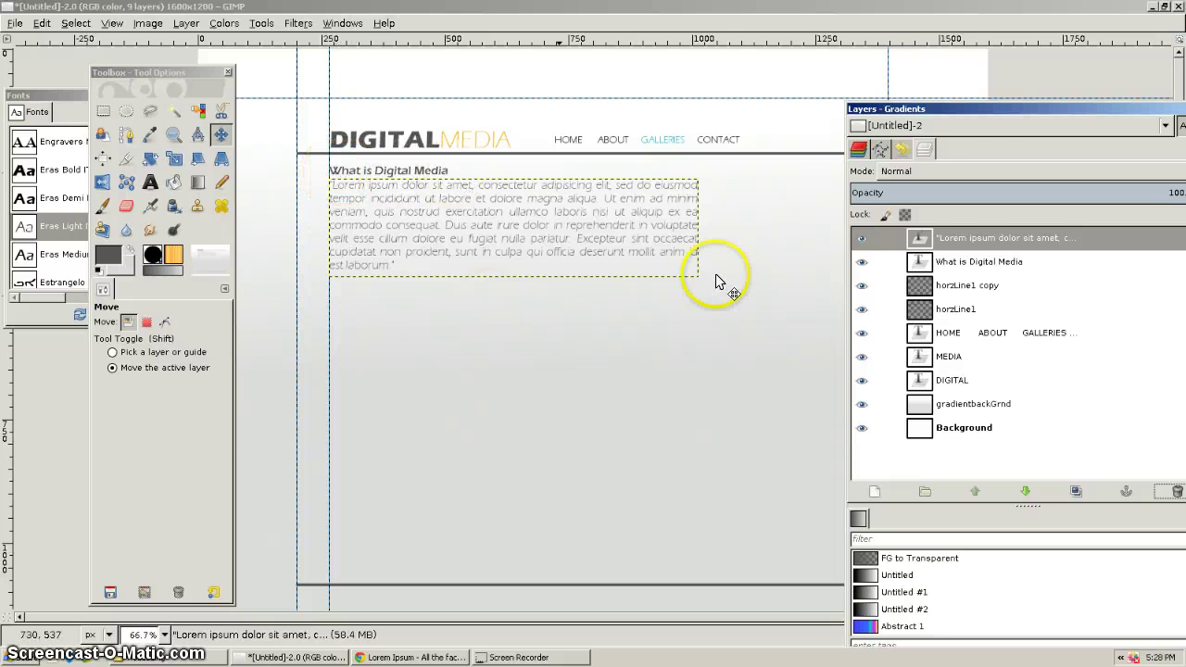
pyautogui.moveTo(987, 109); pyautogui.dragTo(1058, 90)
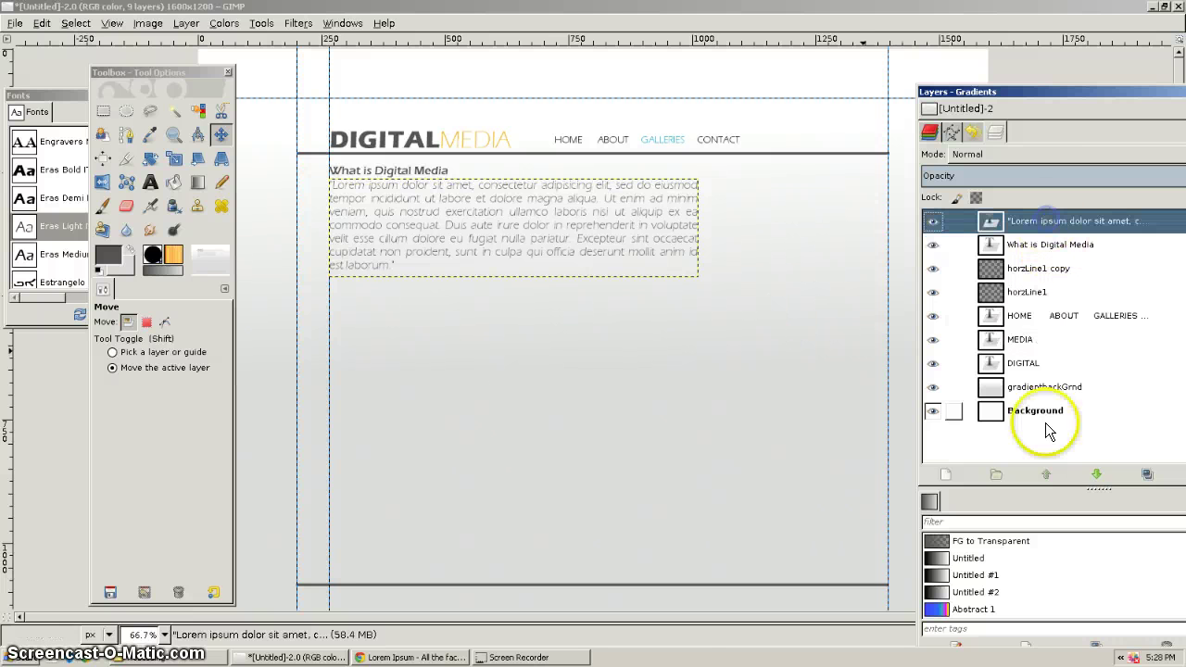
pyautogui.click(946, 474)
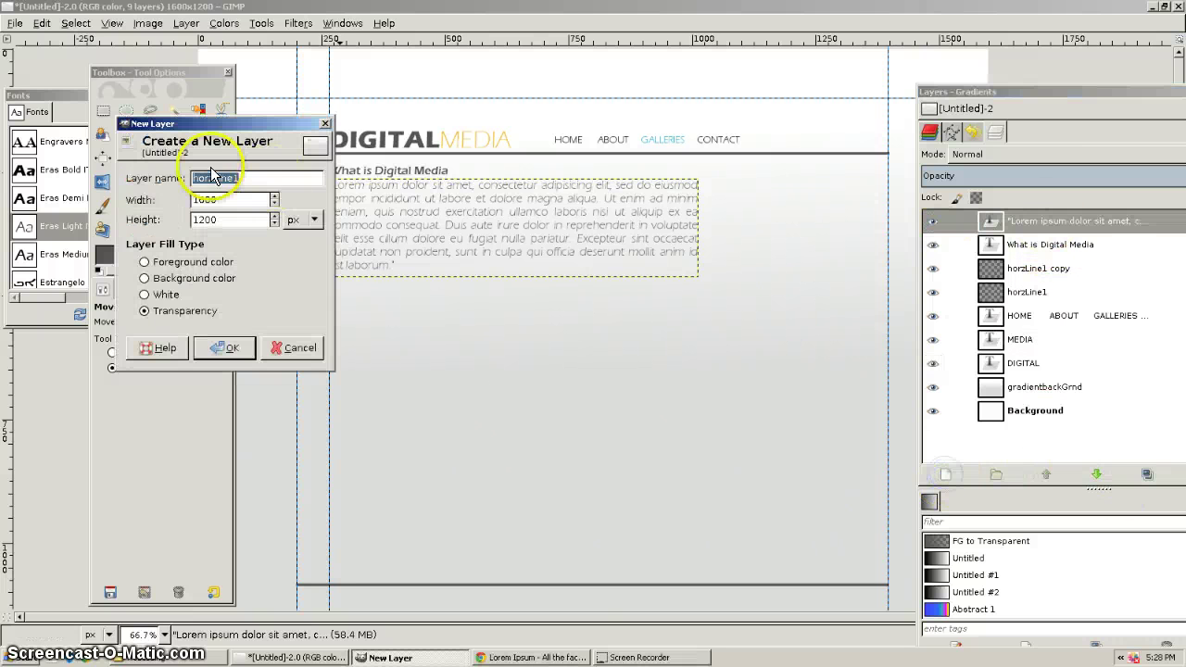
pyautogui.write('aside')
pyautogui.press('Return')
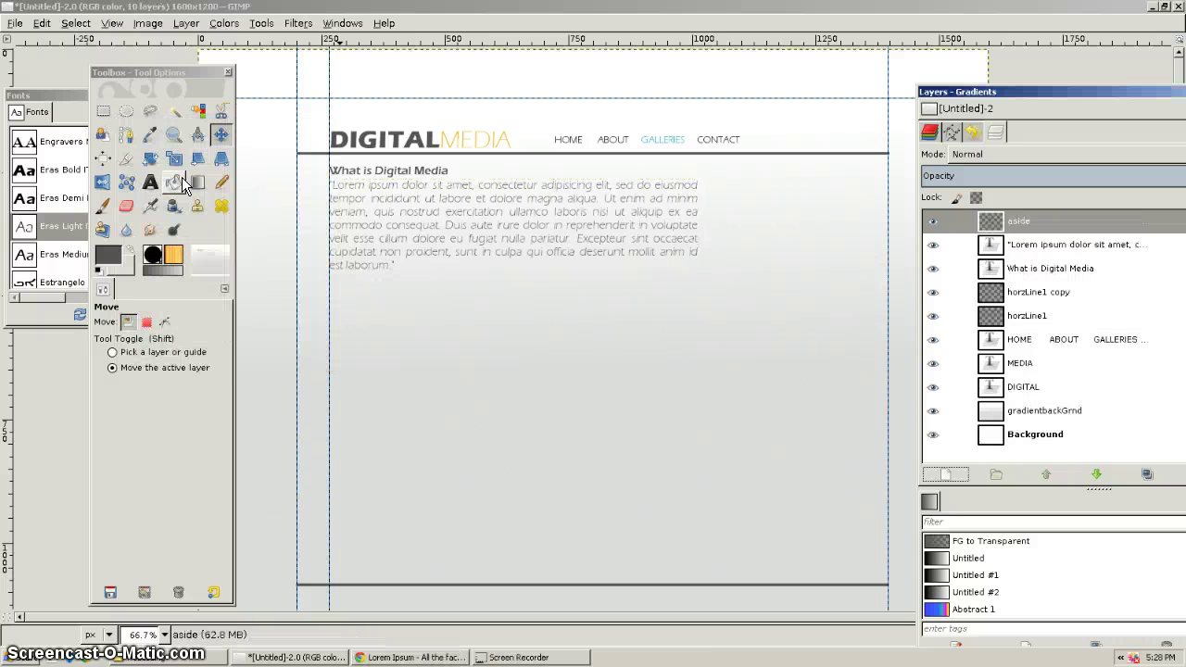
# Draw a rounded-corner rectangular selection with radius 10, about 330 × 384 px, beside the paragraph near the outer guide
pyautogui.click(106, 113)
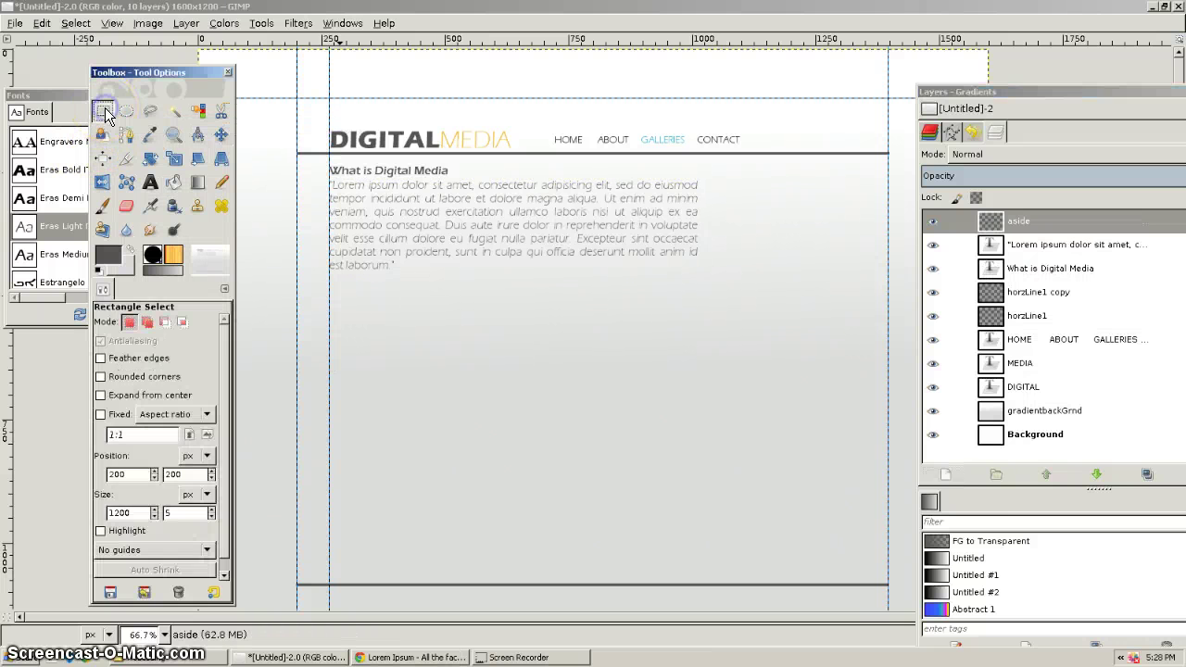
pyautogui.click(101, 377)
pyautogui.click(214, 394)
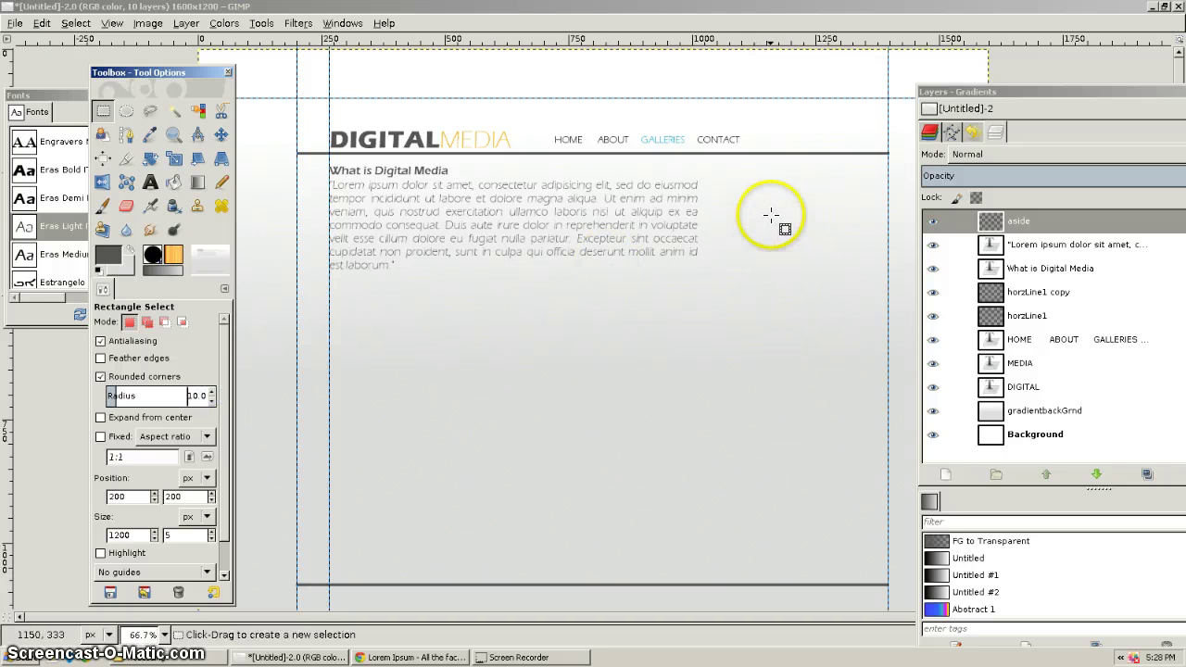
pyautogui.moveTo(717, 180); pyautogui.dragTo(879, 365)
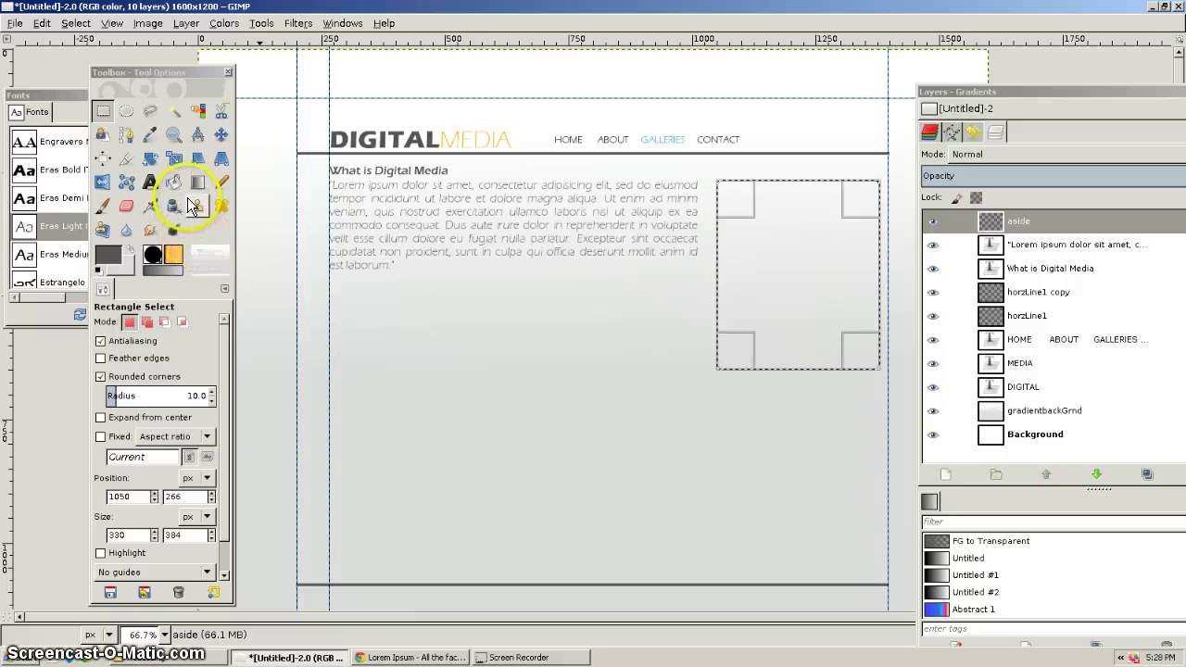
# Swap the foreground and background colors and fill the rounded selection on the "aside" layer with light gray
pyautogui.click(176, 179)
pyautogui.click(131, 250)
pyautogui.click(756, 201)
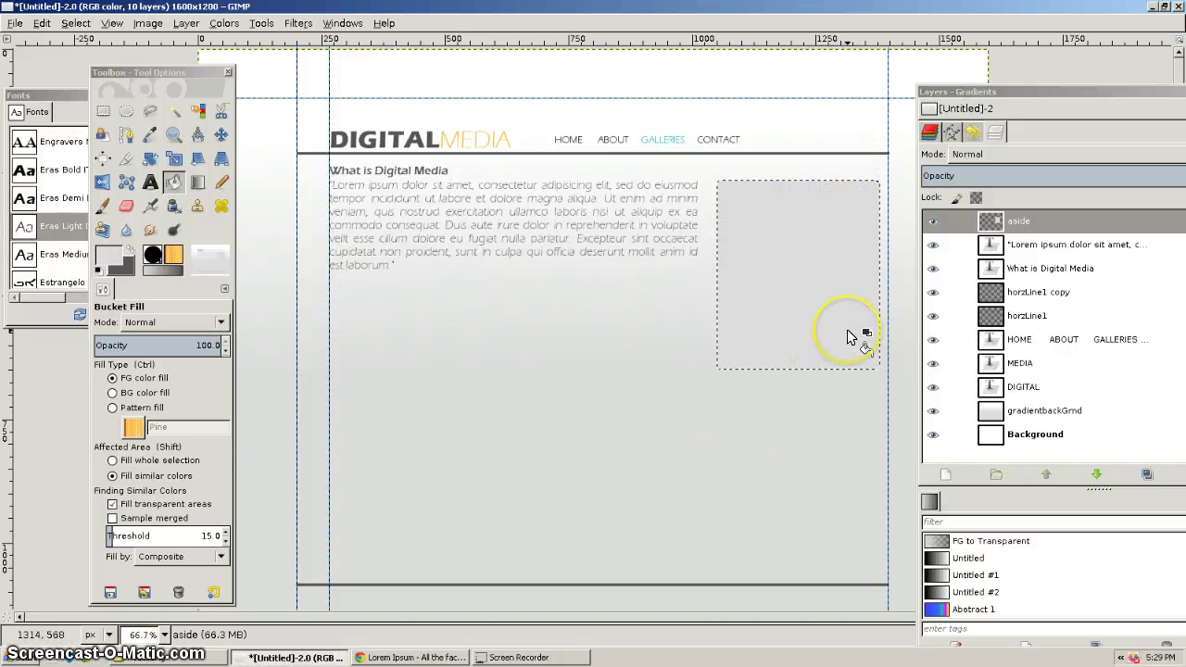
pyautogui.moveTo(847, 336)
pyautogui.mouseDown()
pyautogui.moveTo(824, 160)
pyautogui.moveTo(755, 143)
pyautogui.mouseUp()
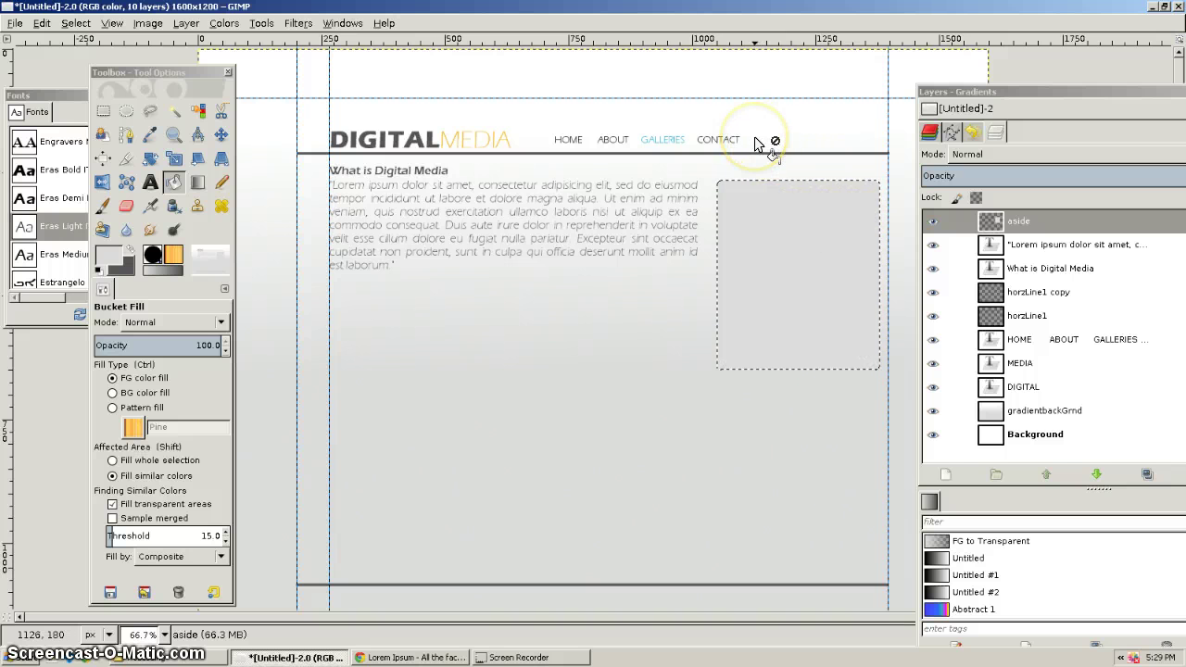
# Add a transparent 1600 × 1200 px layer named "search" above the "aside" layer
pyautogui.click(1027, 223)
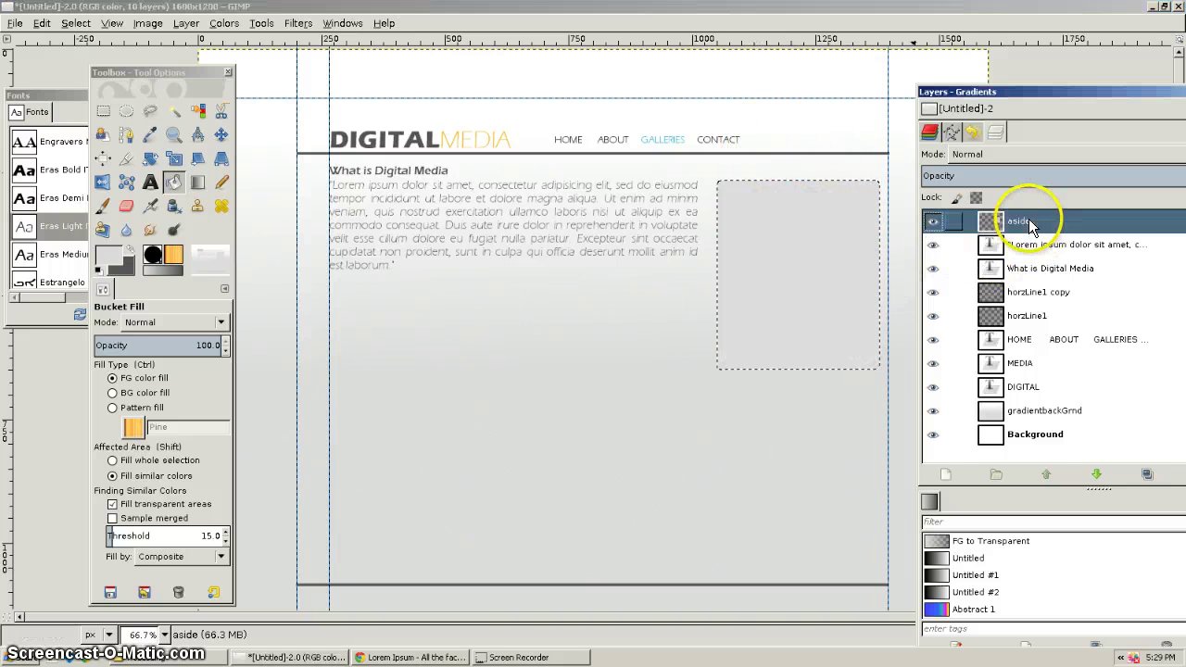
pyautogui.click(945, 474)
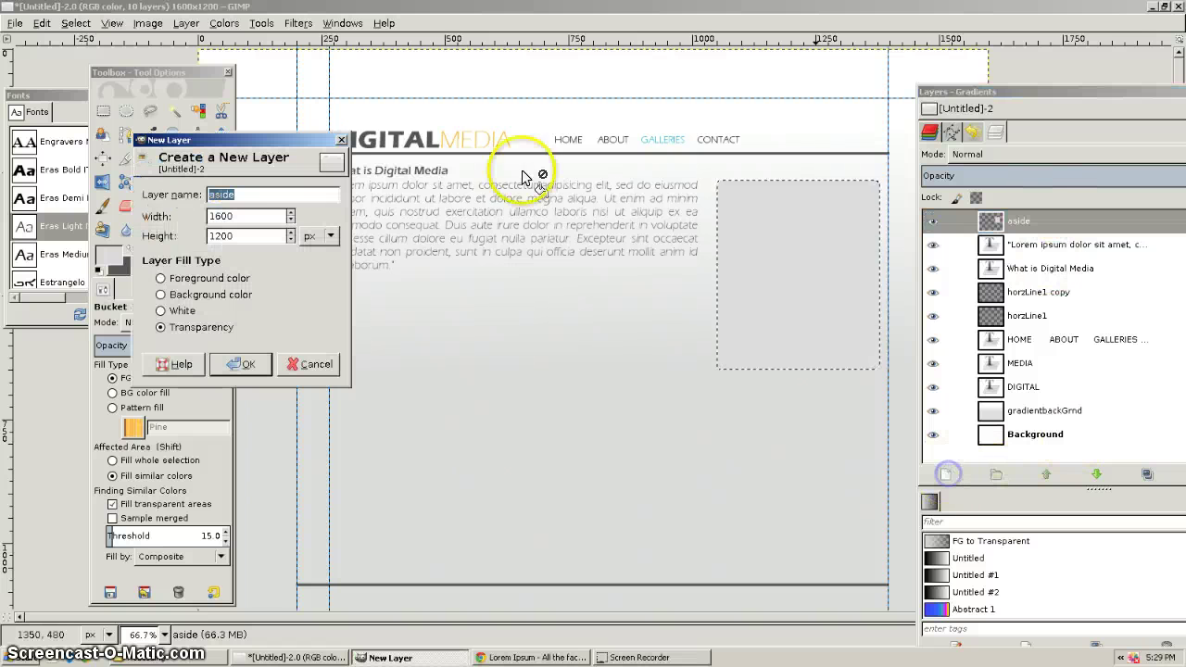
pyautogui.write('search')
pyautogui.press('Return')
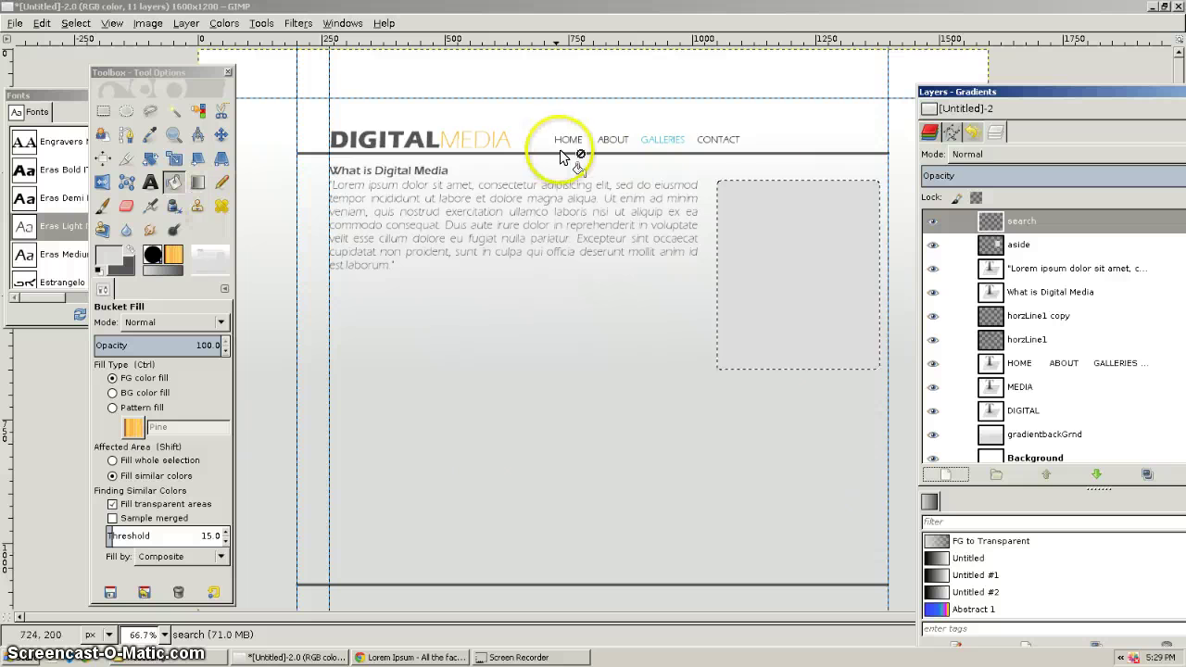
# Clear the selection around the light gray rounded box beside the paragraph
pyautogui.click(768, 140)
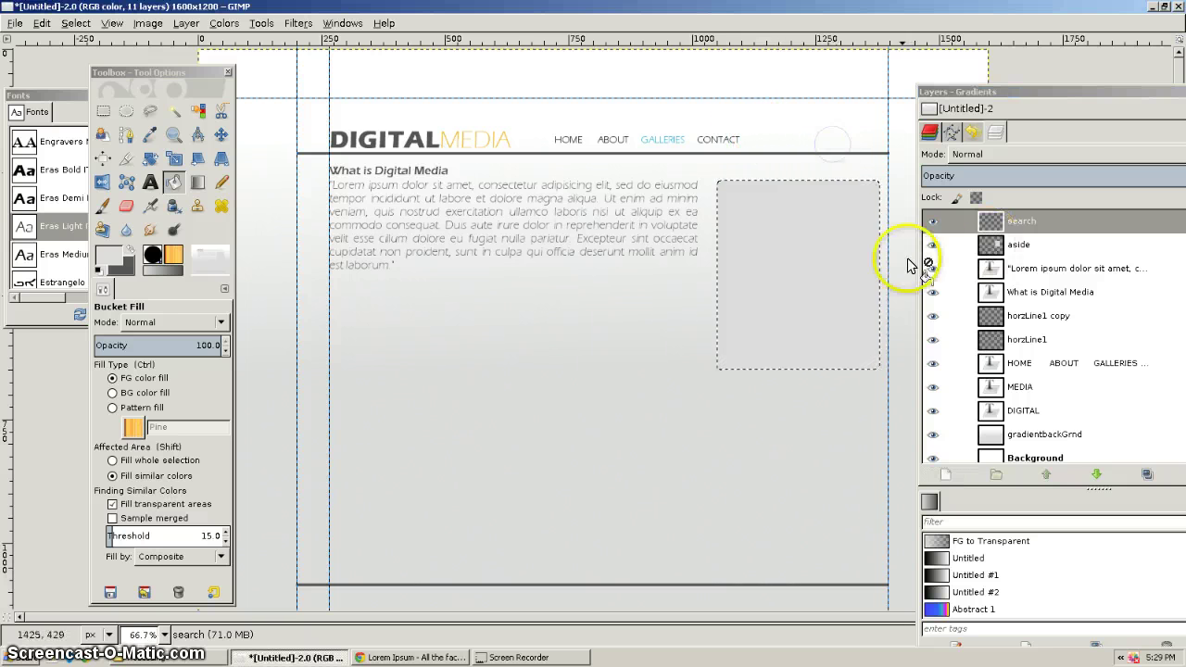
pyautogui.keyDown('shift'); pyautogui.click(860, 267); pyautogui.keyUp('shift')
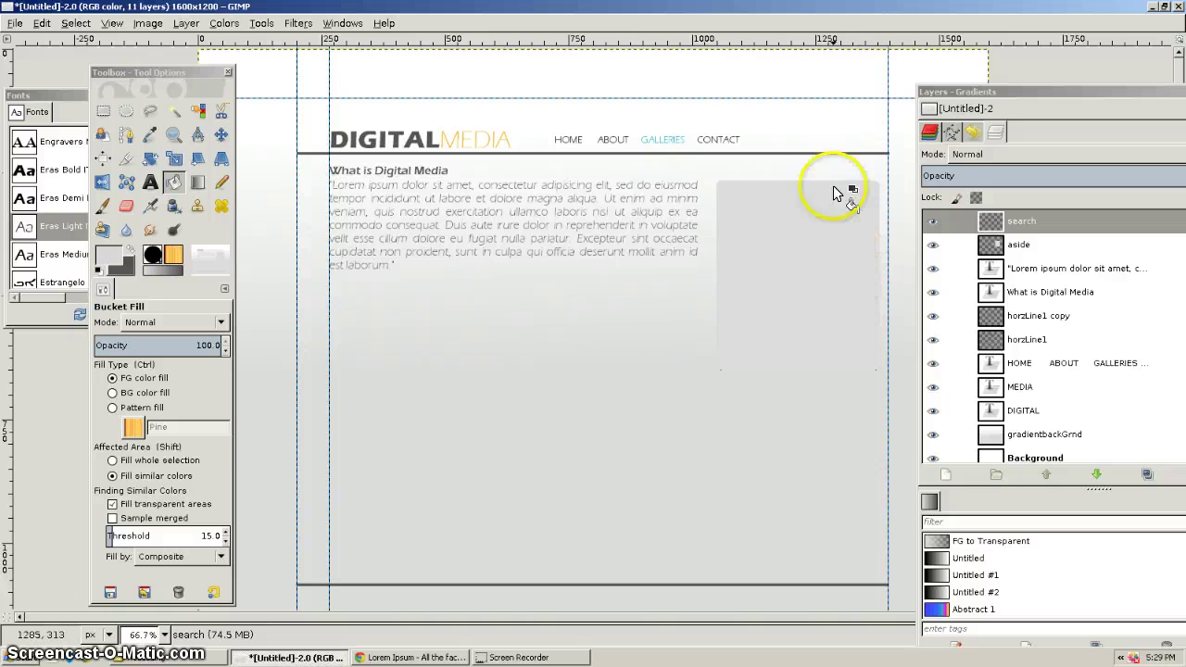
pyautogui.click(795, 138)
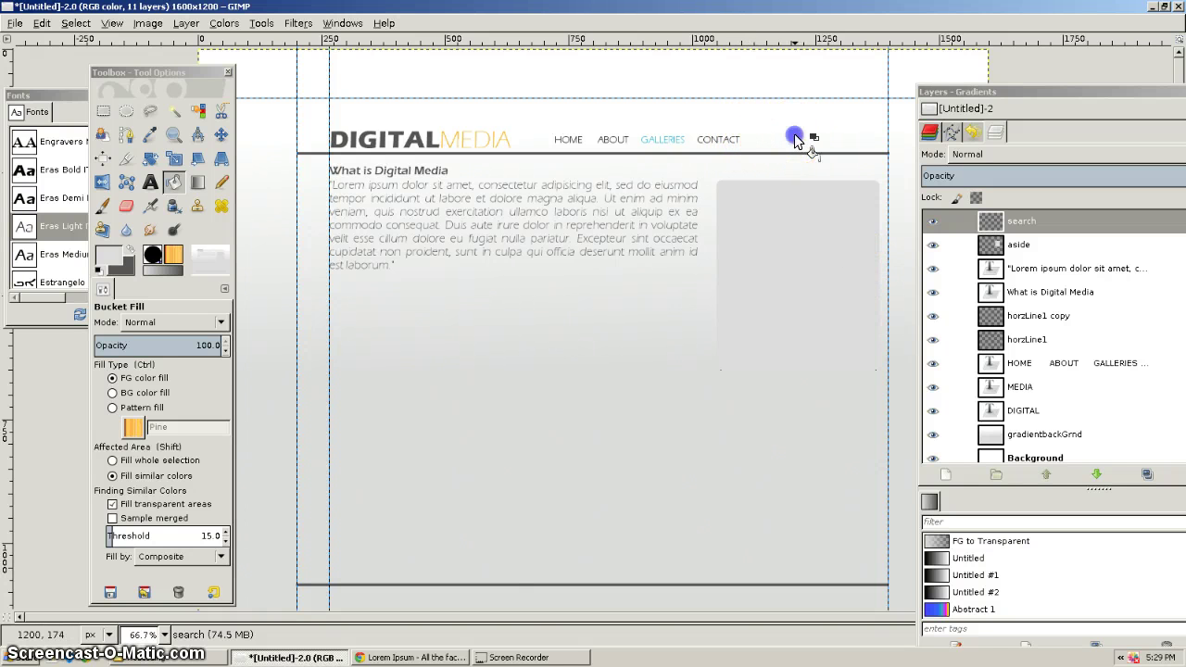
# On the "search" layer, draw a rounded-corner selection about 226 × 29 px beside CONTACT in the navigation row and fill it light gray
pyautogui.click(1011, 220)
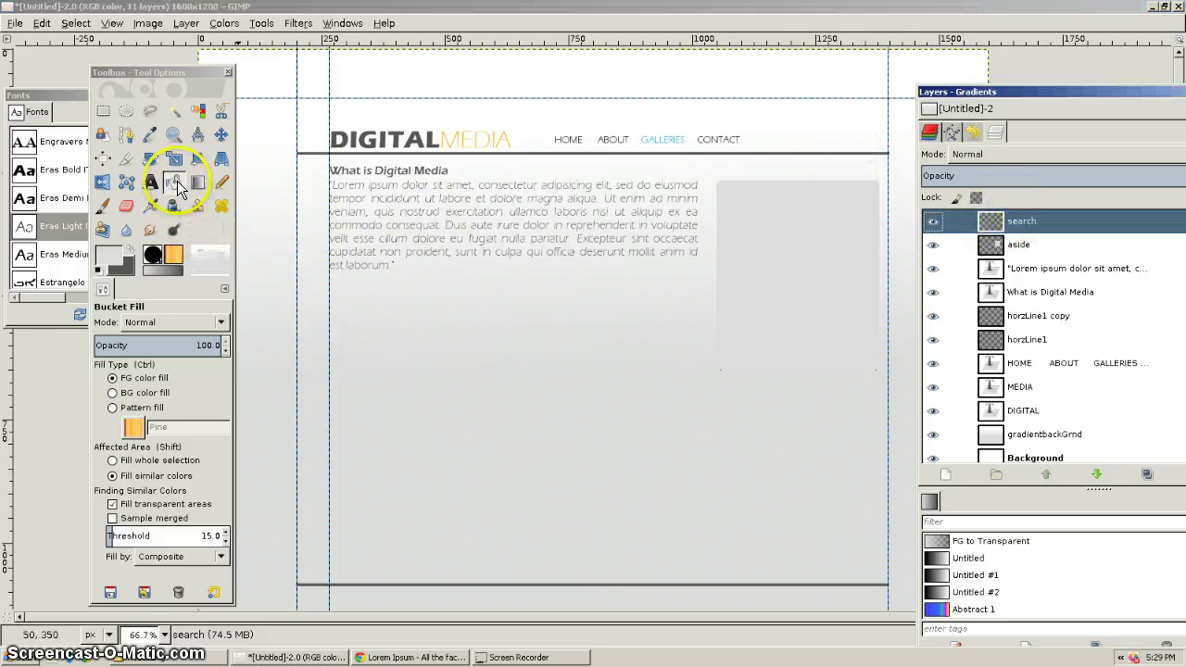
pyautogui.click(103, 111)
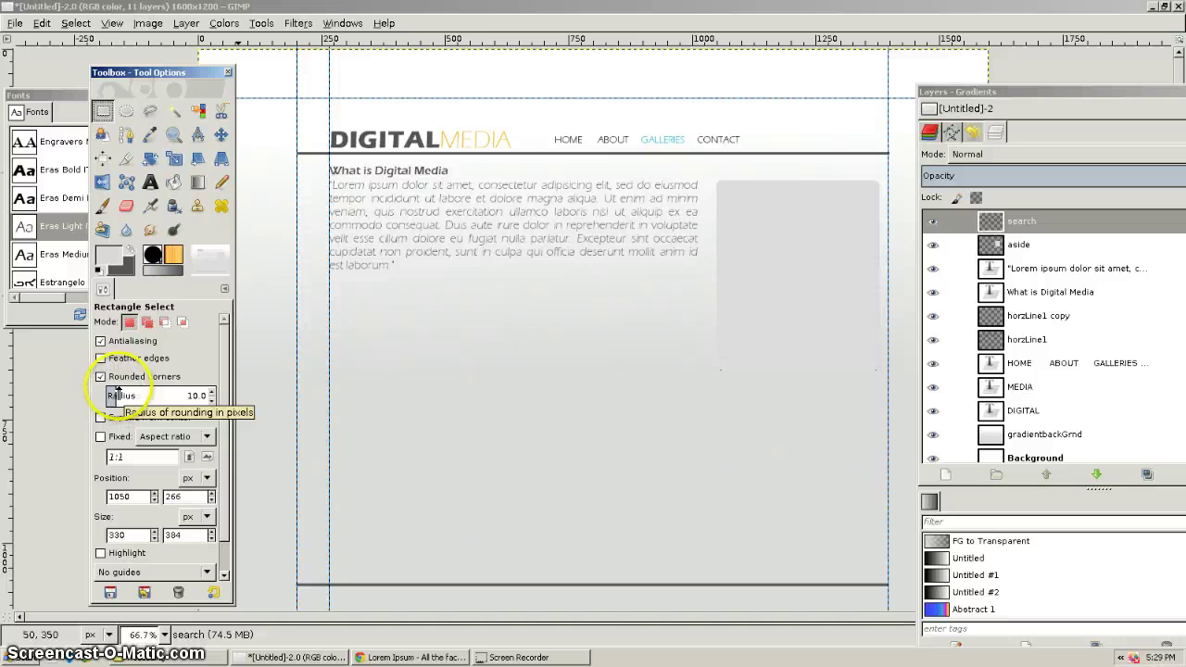
pyautogui.moveTo(769, 132); pyautogui.dragTo(840, 146)
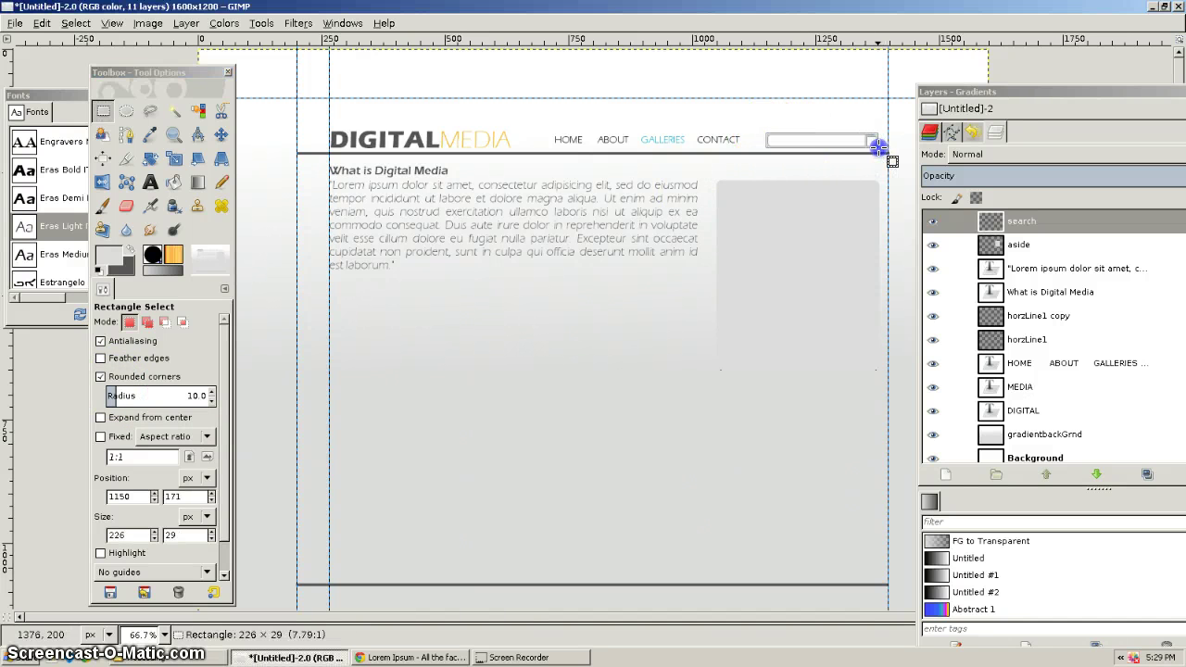
pyautogui.moveTo(877, 146); pyautogui.dragTo(877, 146)
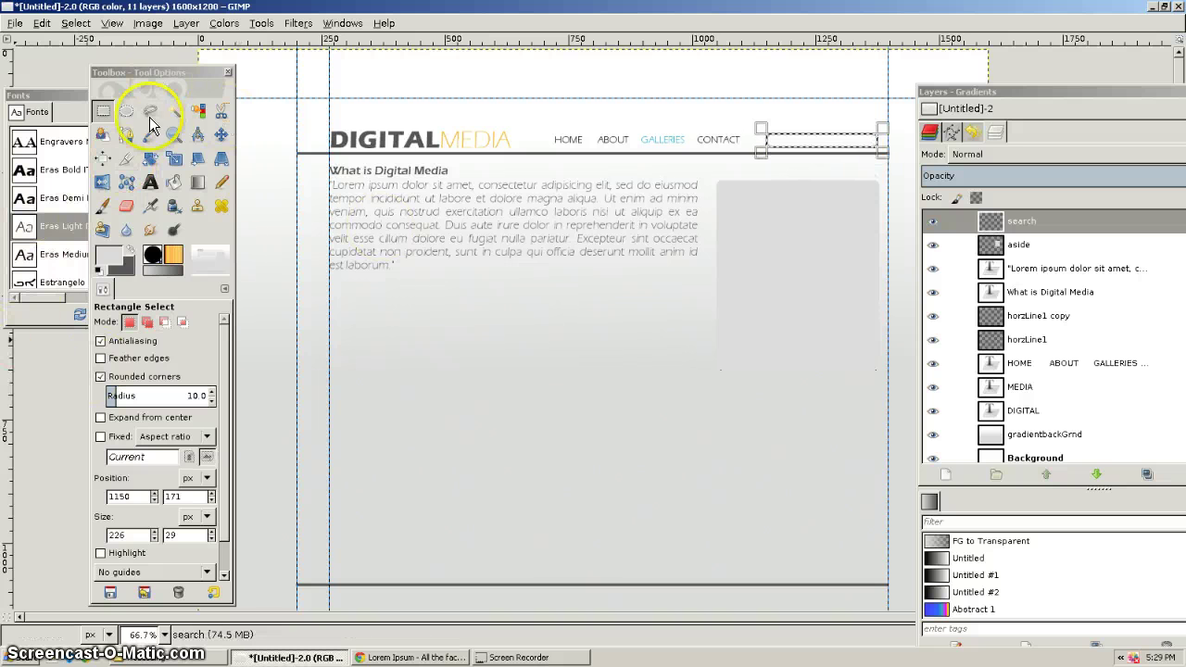
pyautogui.click(174, 183)
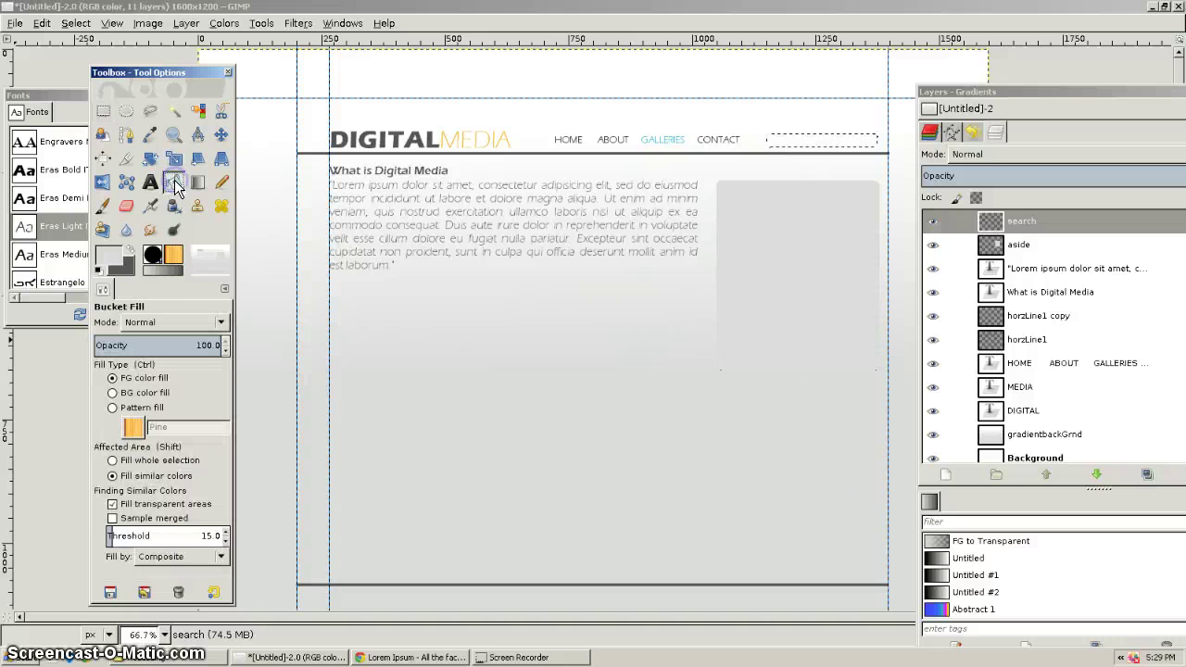
pyautogui.click(806, 139)
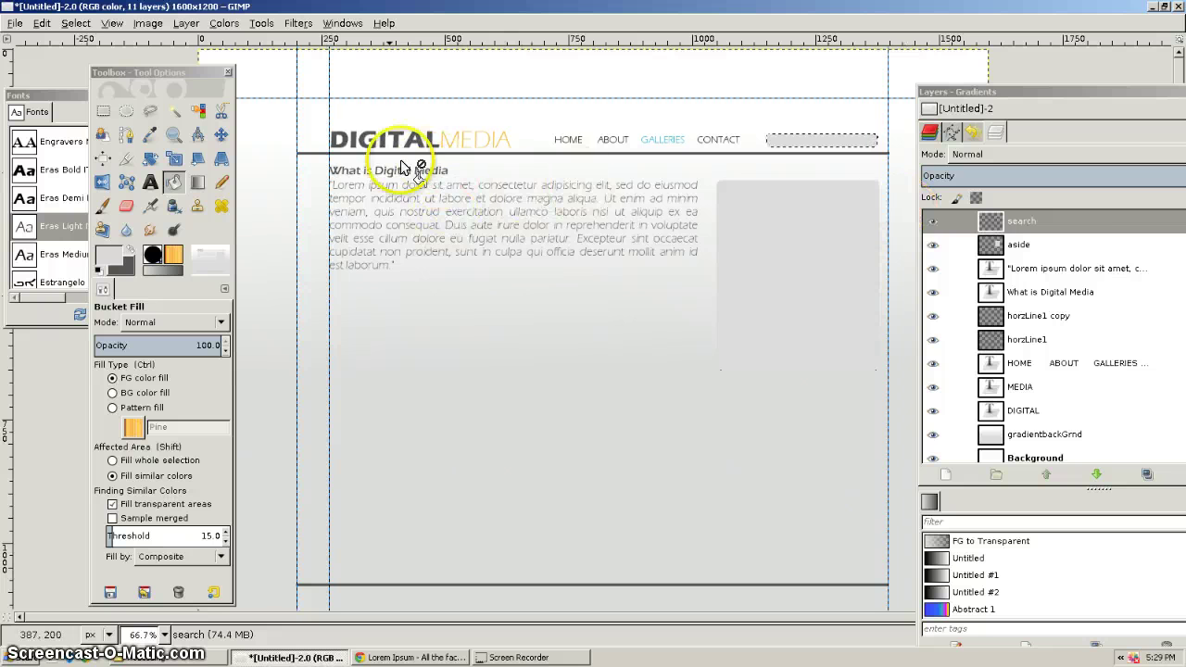
pyautogui.click(1054, 224)
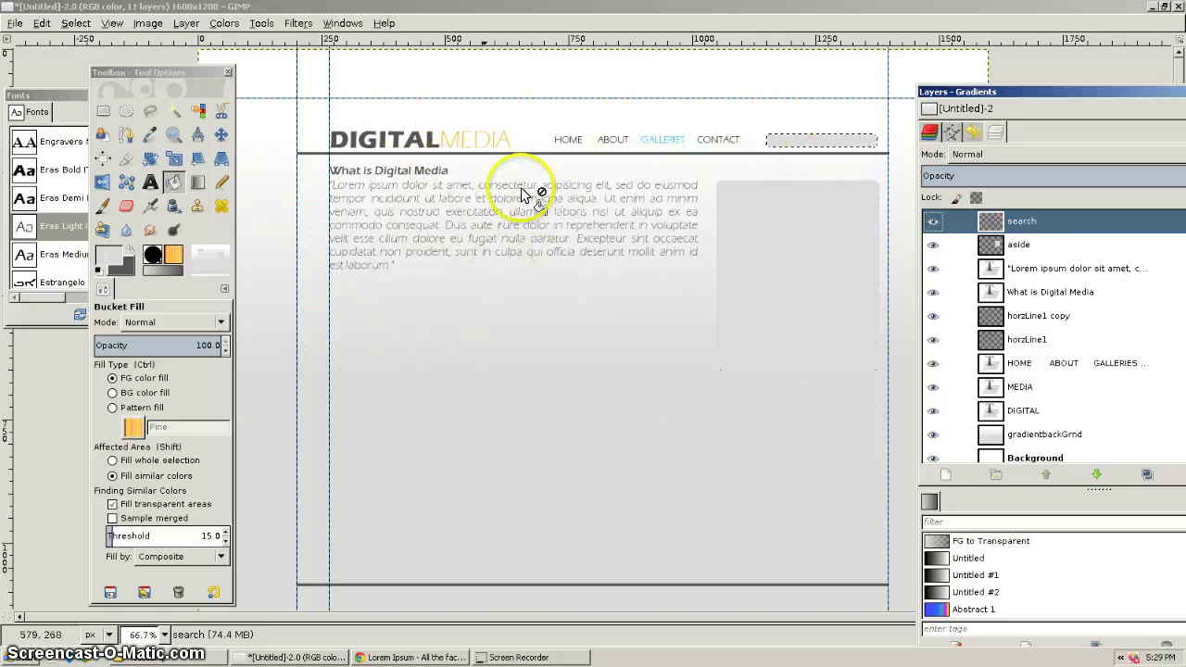
pyautogui.click(1038, 268)
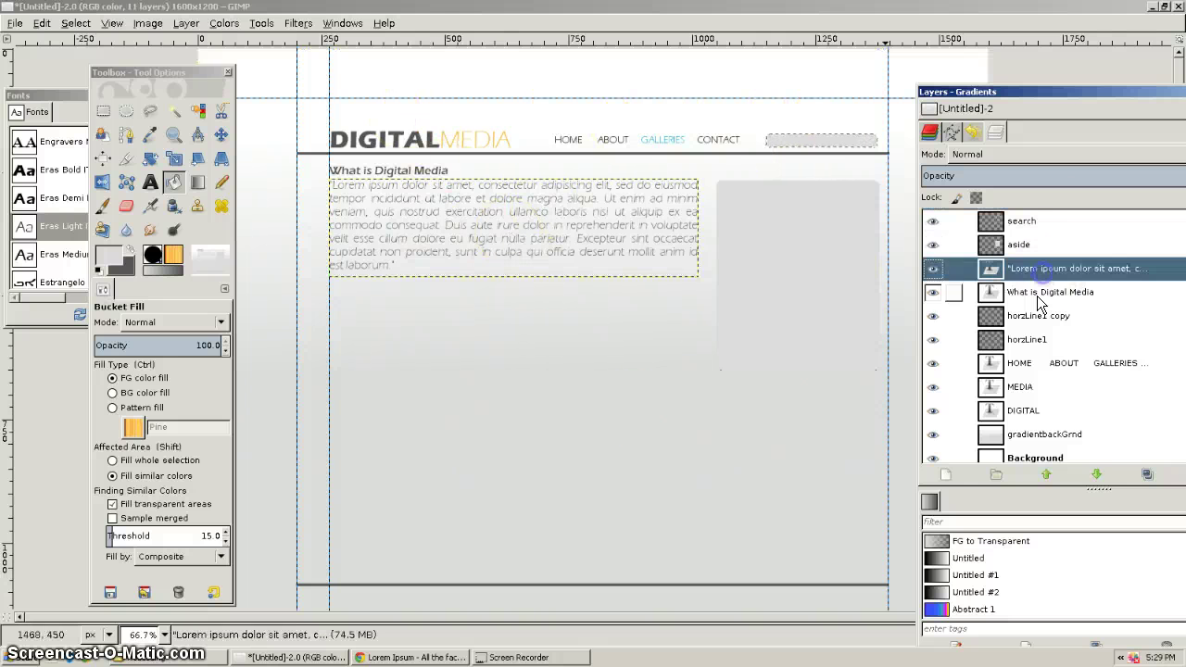
pyautogui.click(1039, 293)
pyautogui.moveTo(1040, 301); pyautogui.dragTo(145, 61)
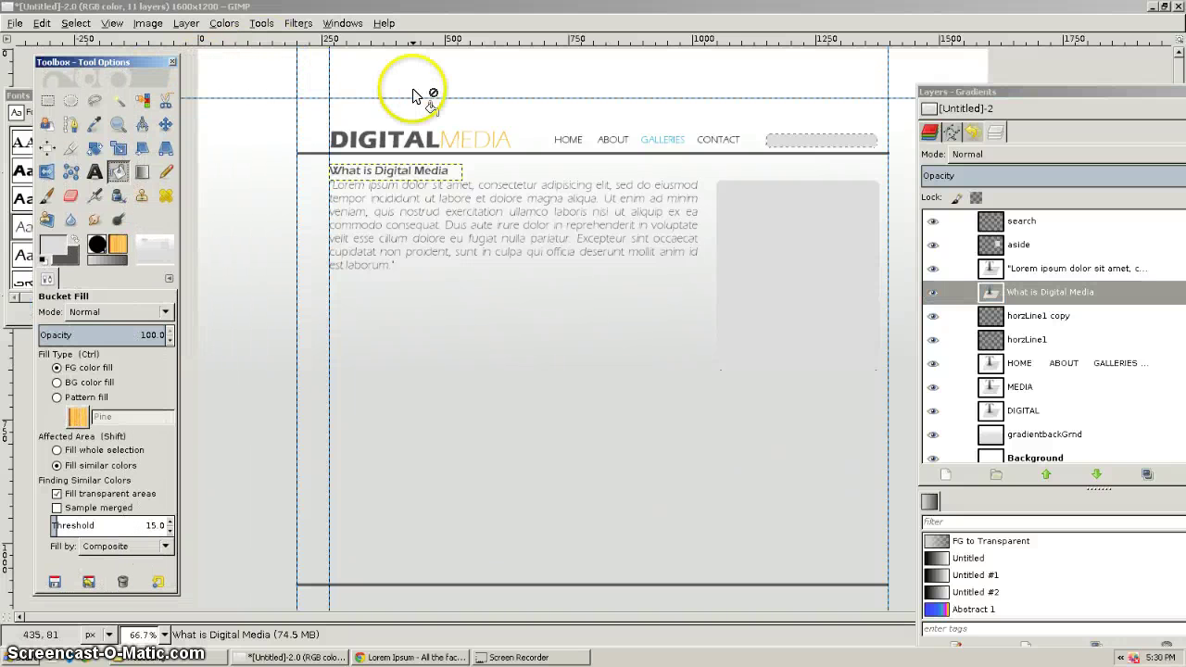
pyautogui.click(1012, 95)
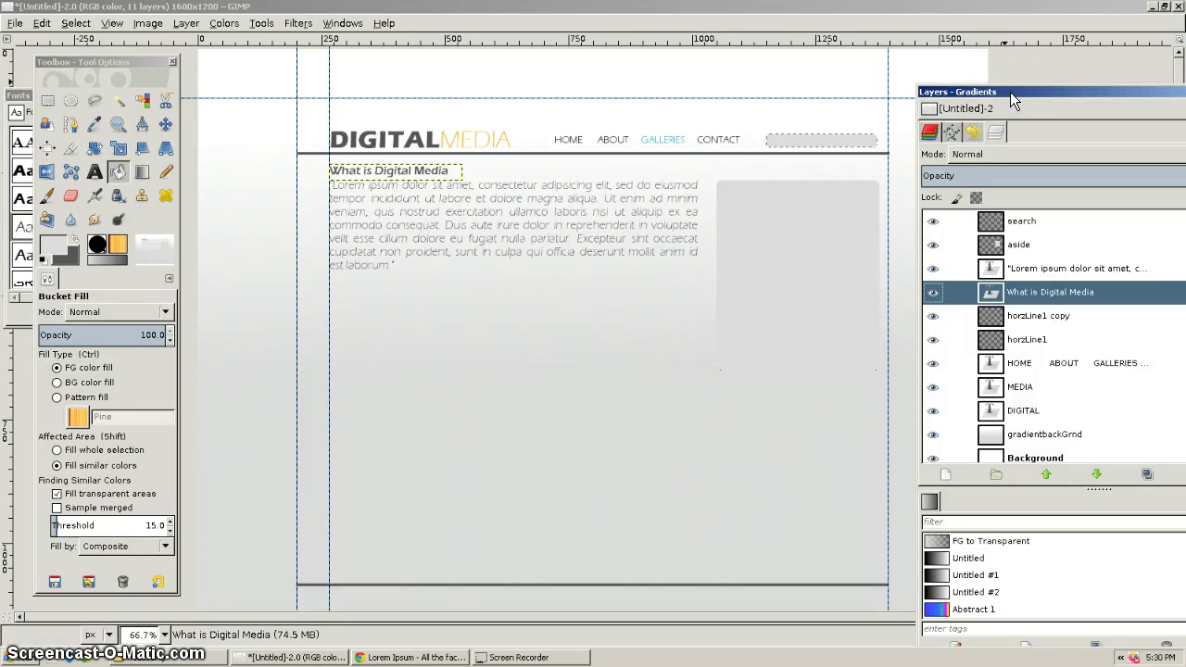
# Save the image to the Desktop as dmwebpageVs1.1.xcf
pyautogui.click(15, 24)
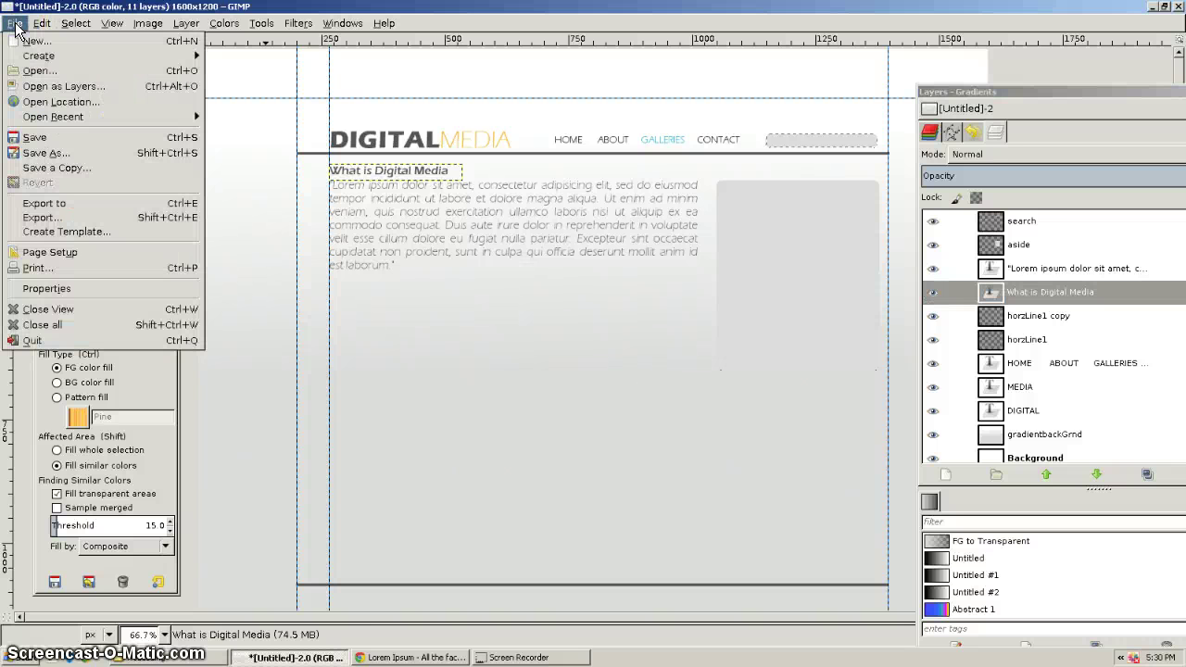
pyautogui.click(33, 137)
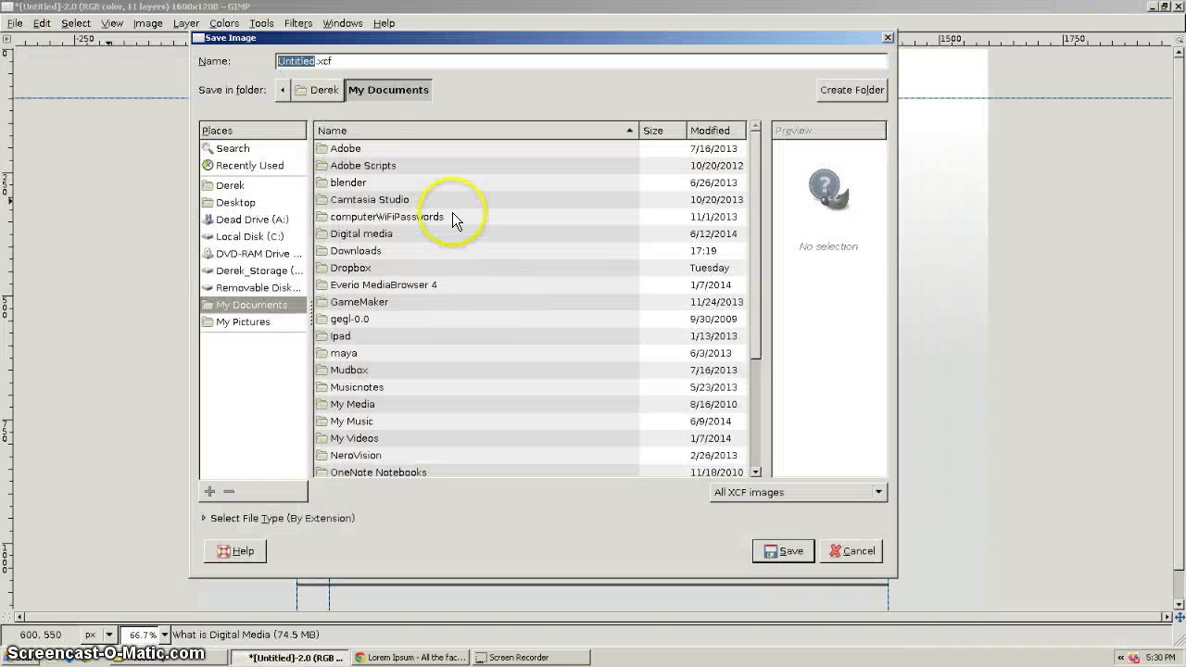
pyautogui.click(235, 203)
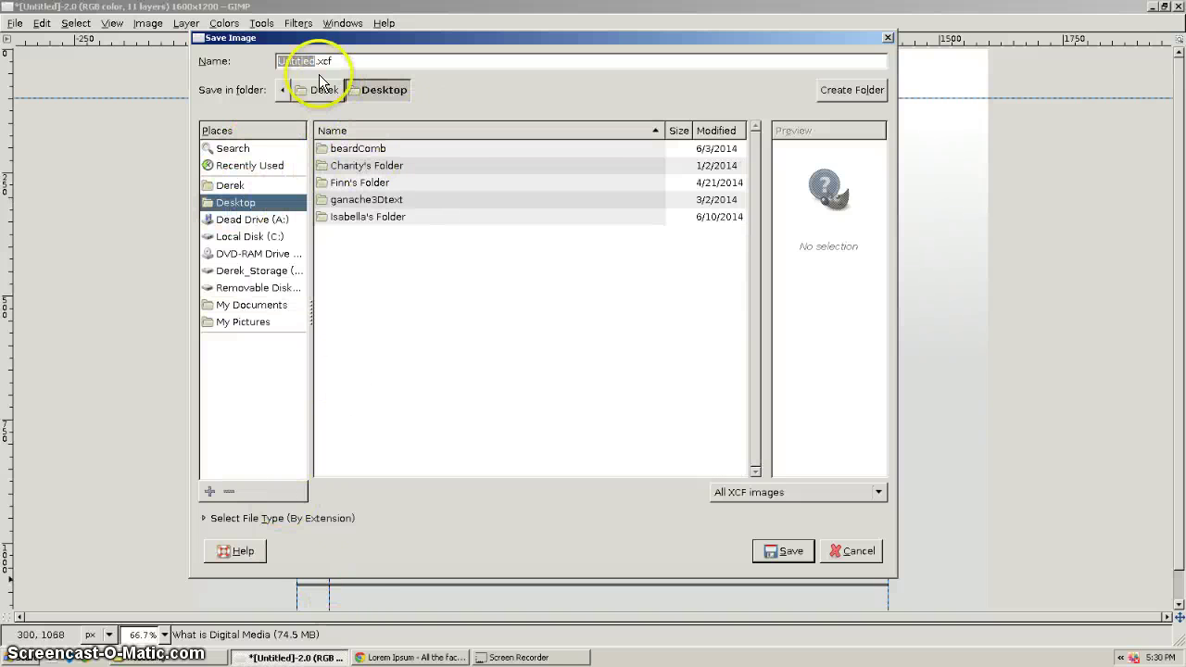
pyautogui.click(304, 60)
pyautogui.doubleClick(268, 60)
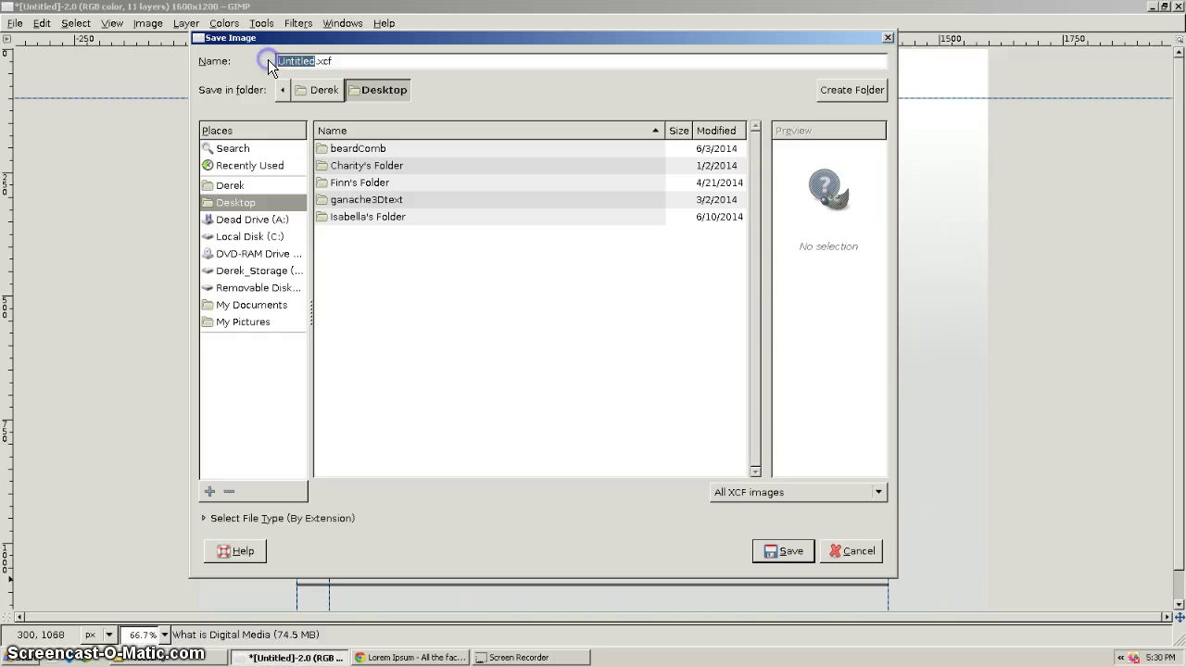
pyautogui.write('dmwebpageVs1.1')
pyautogui.click(380, 57)
pyautogui.doubleClick(381, 59)
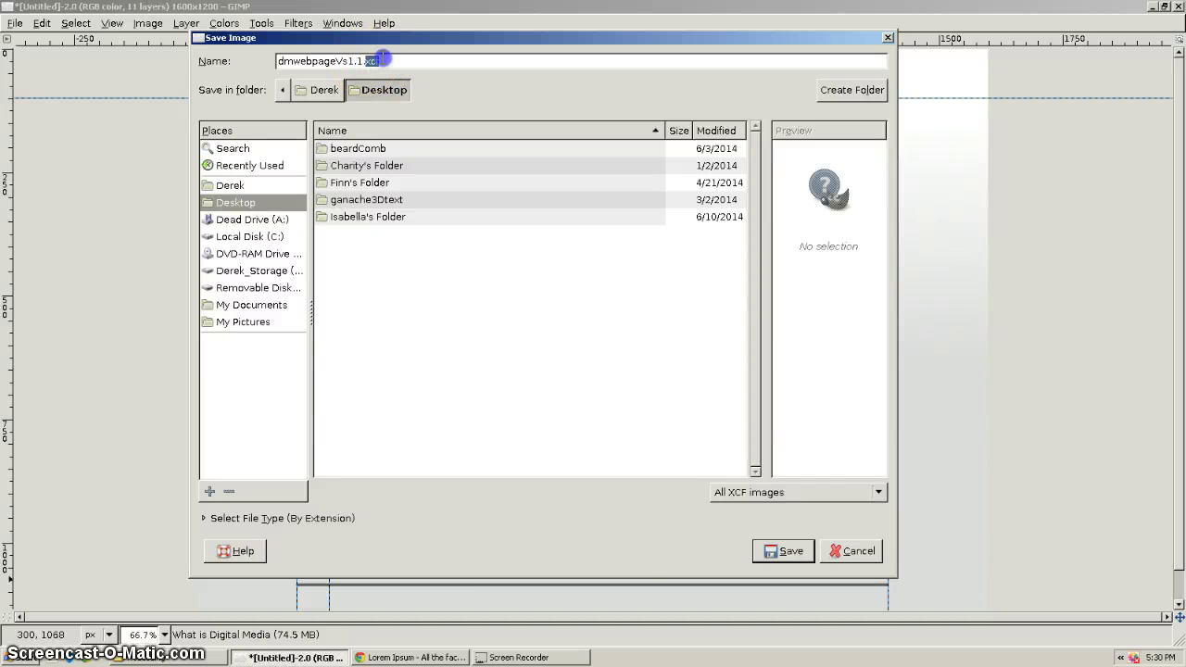
pyautogui.click(763, 553)
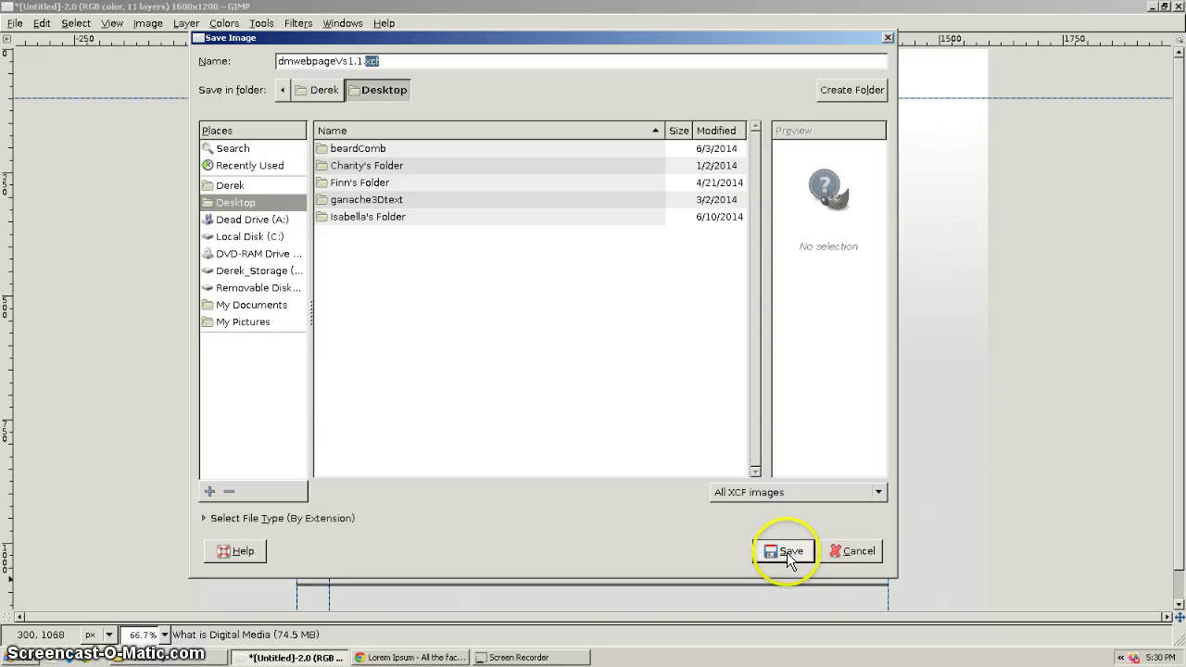
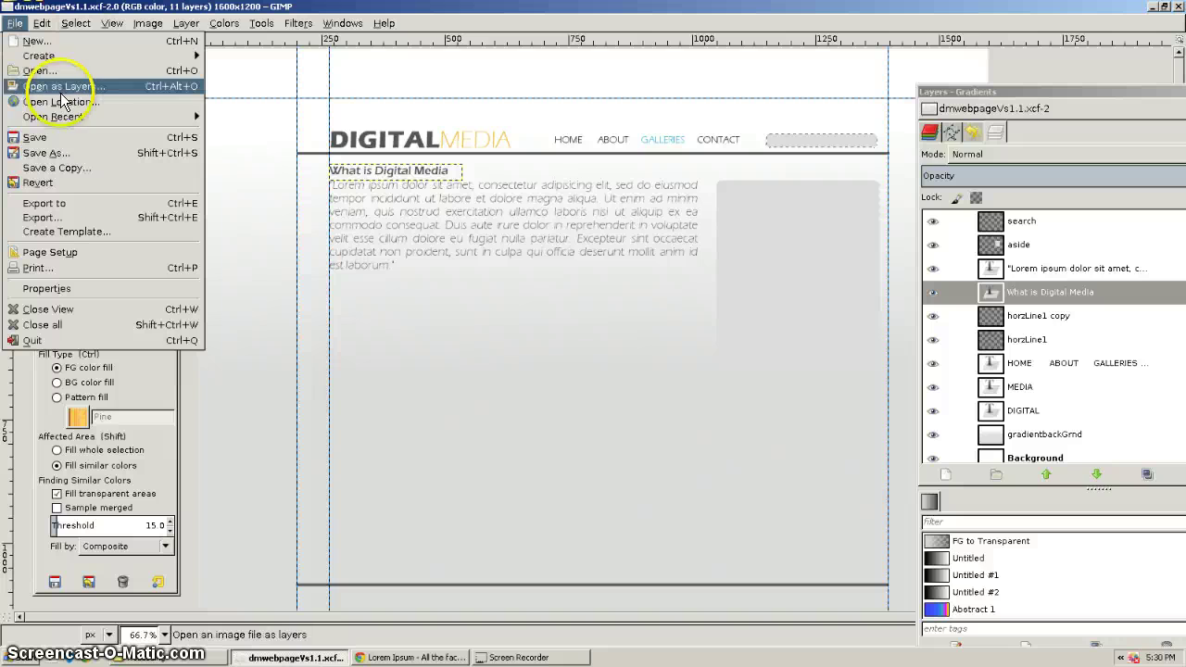
# Browse the Desktop for a file to open, showing all files and sorting them by modification date, newest first
pyautogui.click(39, 71)
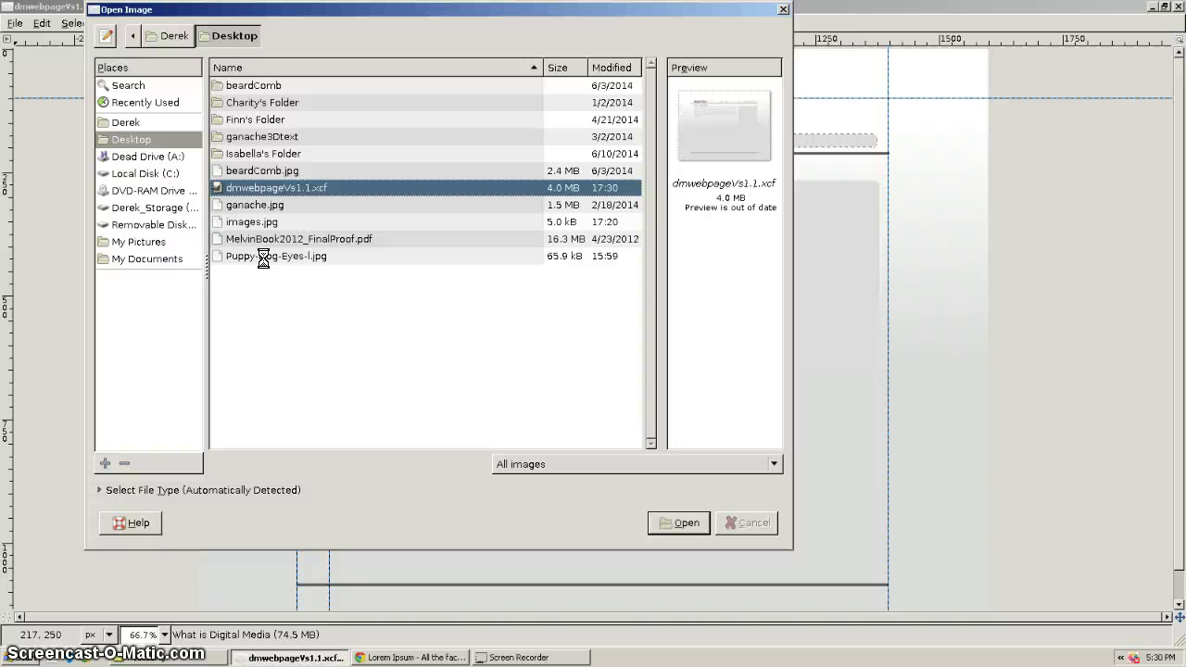
pyautogui.click(549, 464)
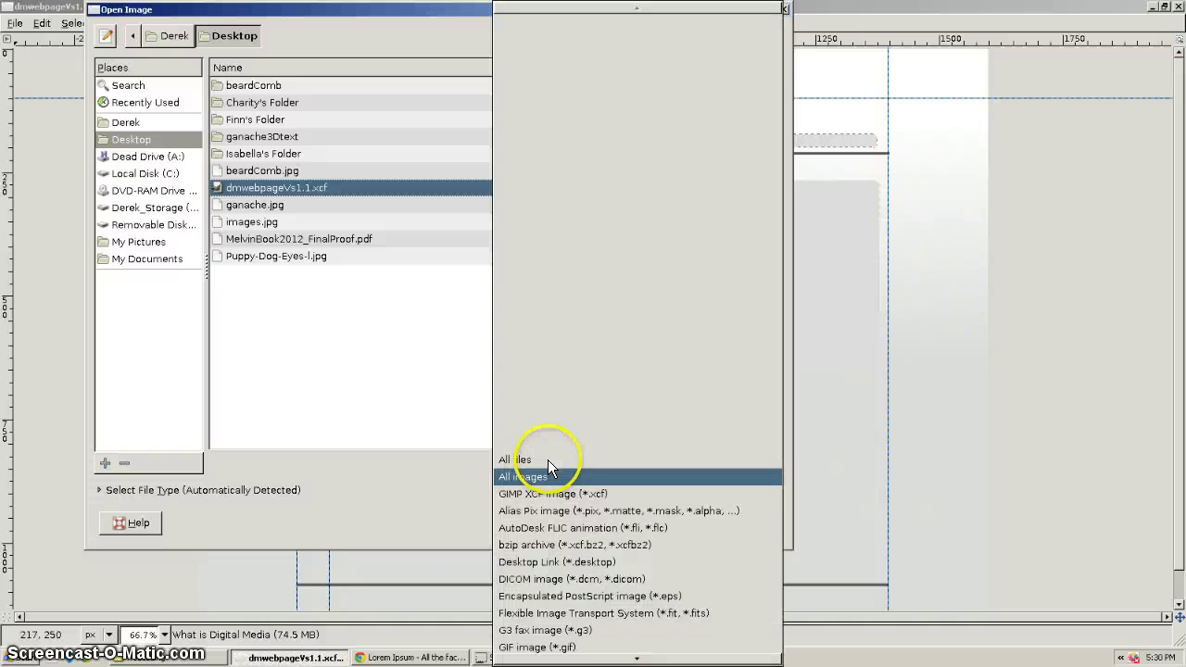
pyautogui.click(516, 459)
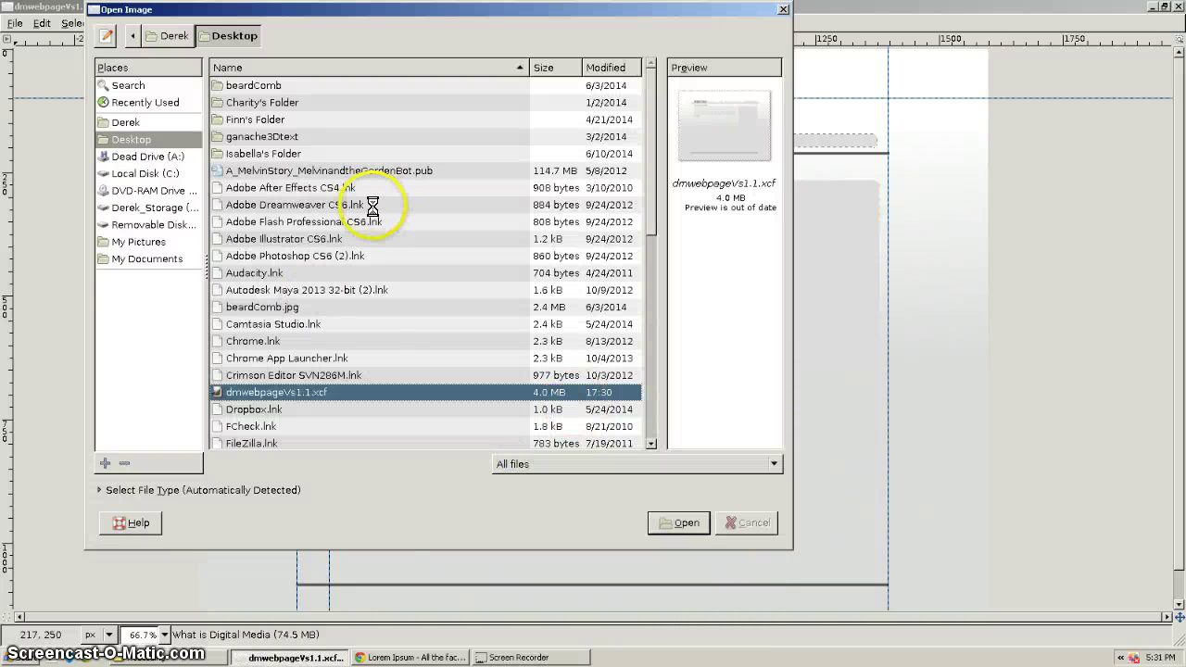
pyautogui.scroll(-1, 372, 212)
pyautogui.scroll(-1, 373, 211)
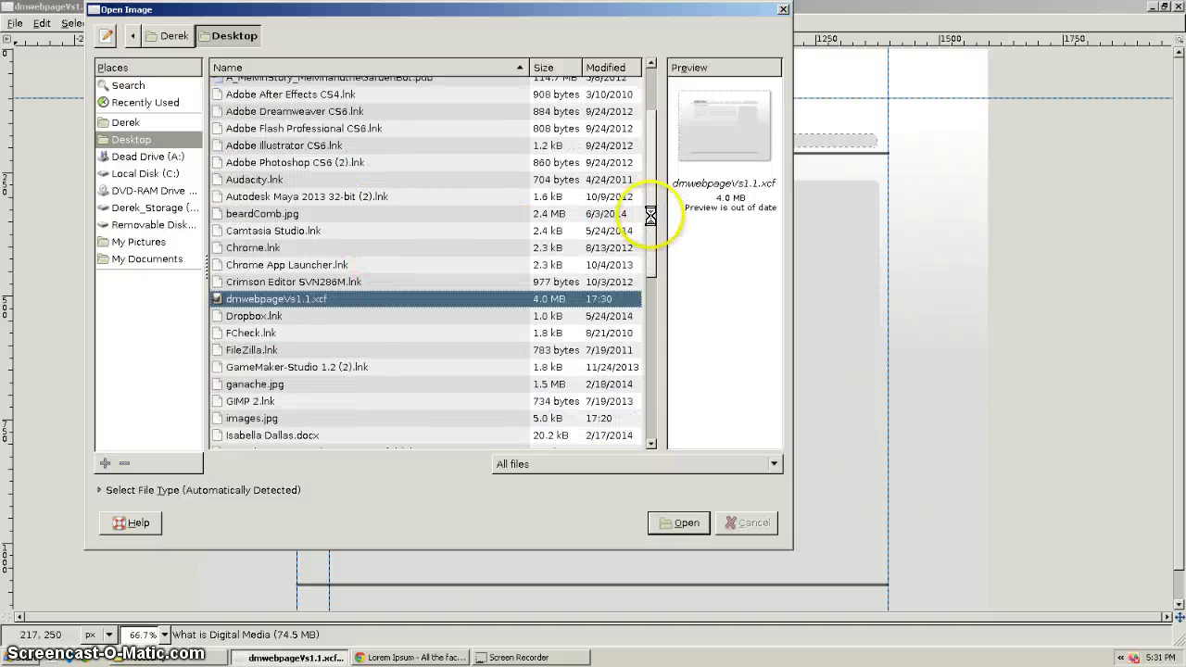
pyautogui.moveTo(651, 215); pyautogui.dragTo(647, 51)
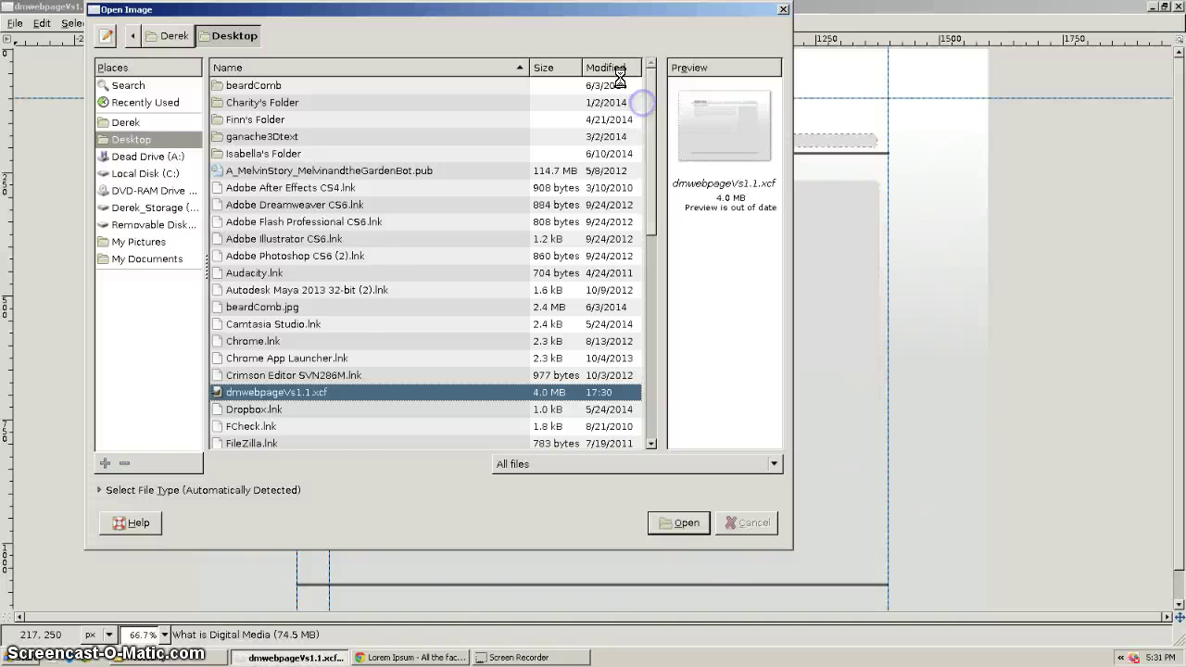
pyautogui.click(615, 67)
pyautogui.click(615, 66)
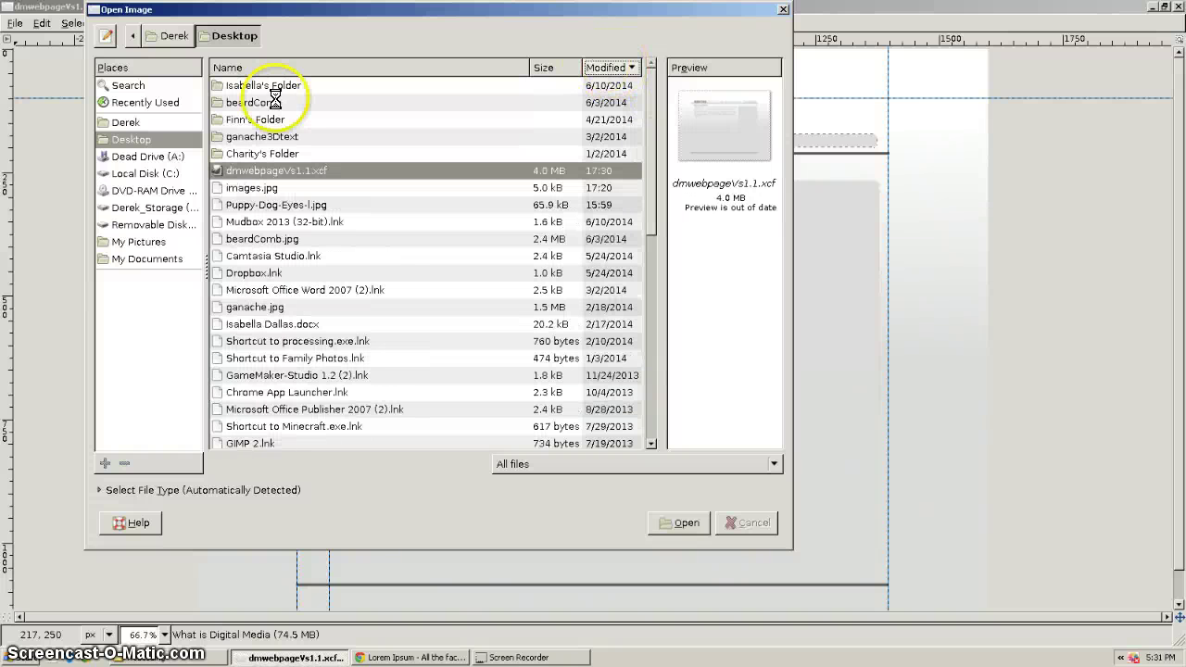
# Check individual Desktop files in the list, including images.jpg, Puppy-Dog-Eyes-l.jpg and ganache.jpg
pyautogui.click(246, 190)
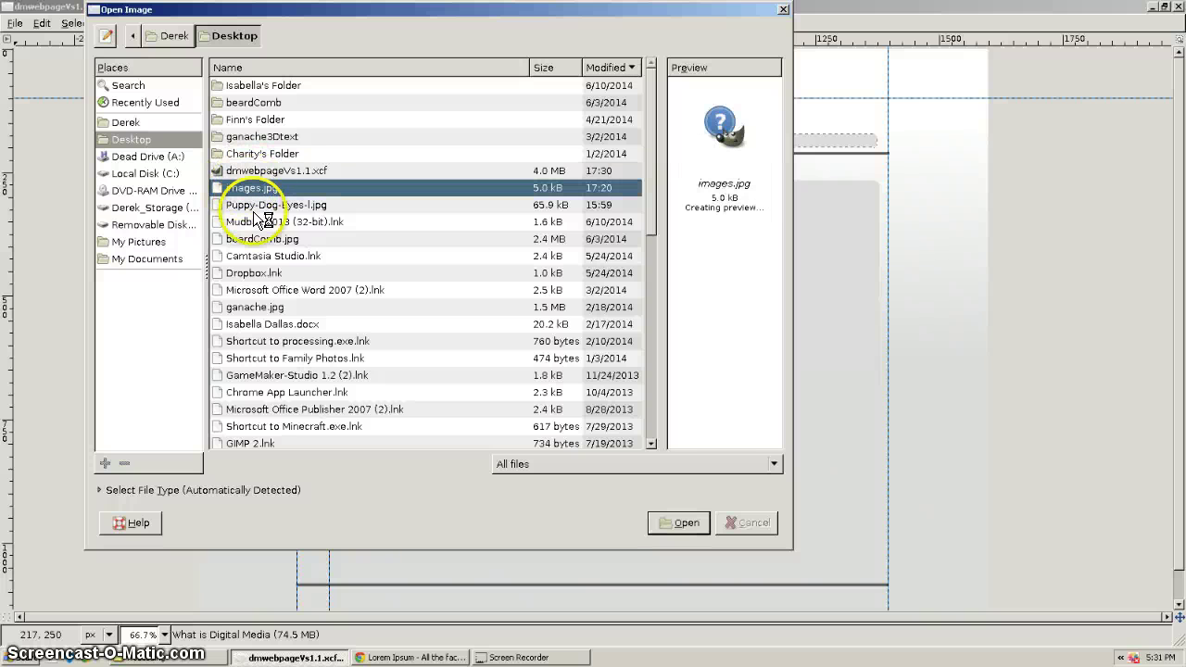
pyautogui.click(269, 205)
pyautogui.click(268, 223)
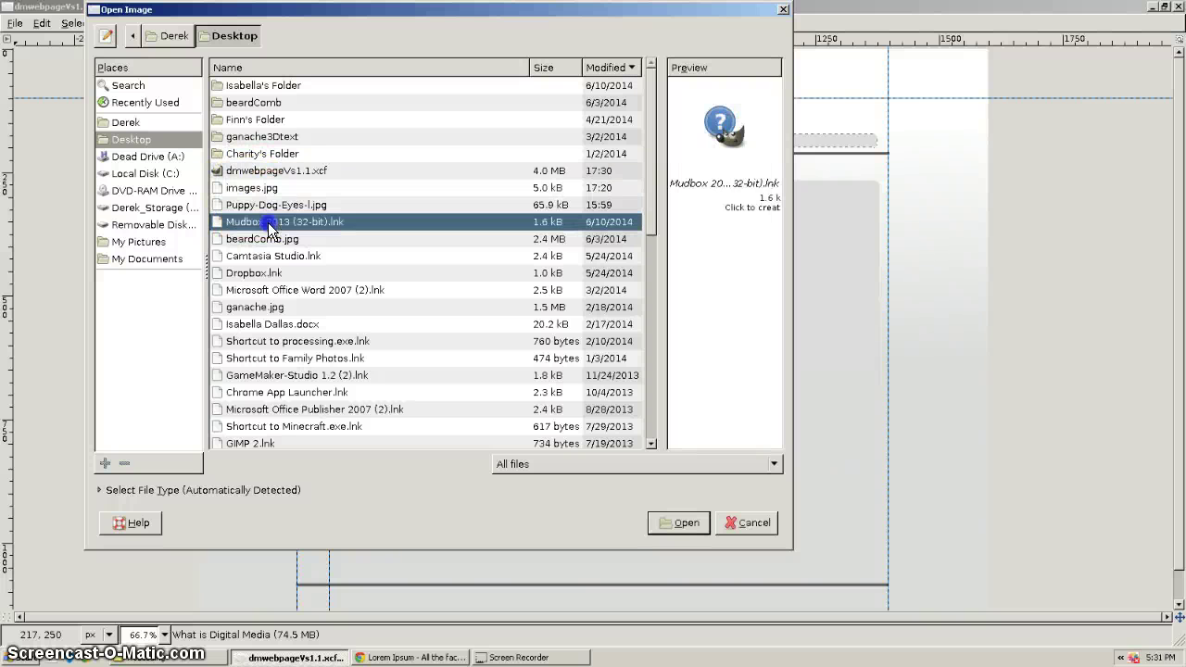
pyautogui.click(246, 273)
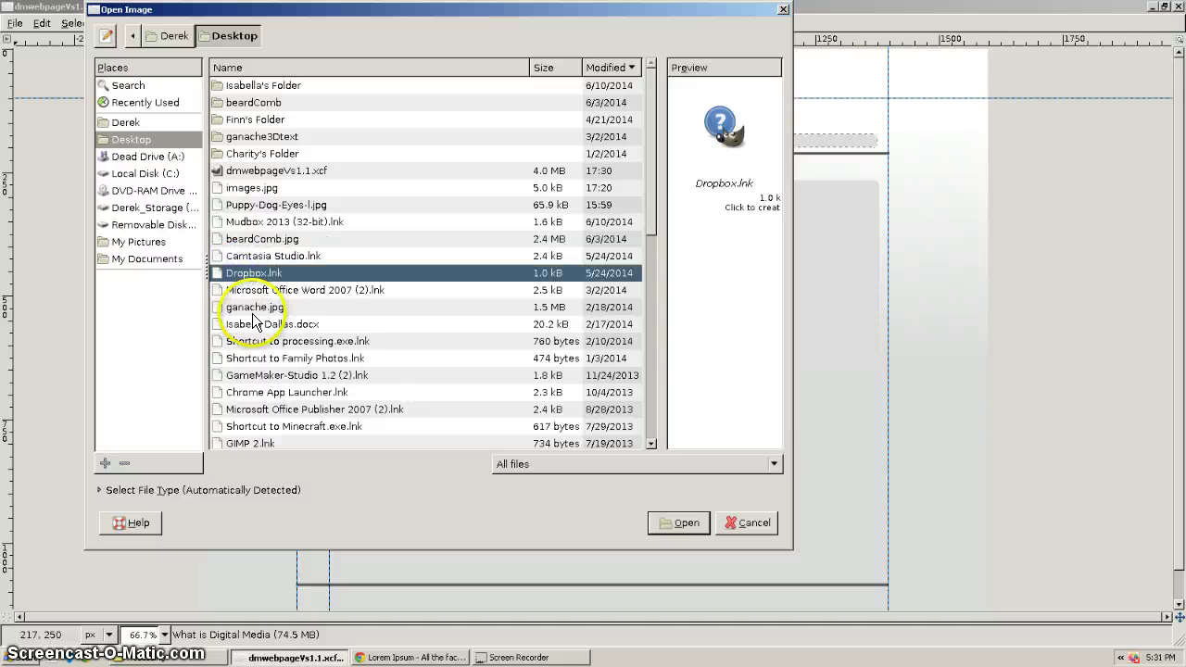
pyautogui.click(297, 307)
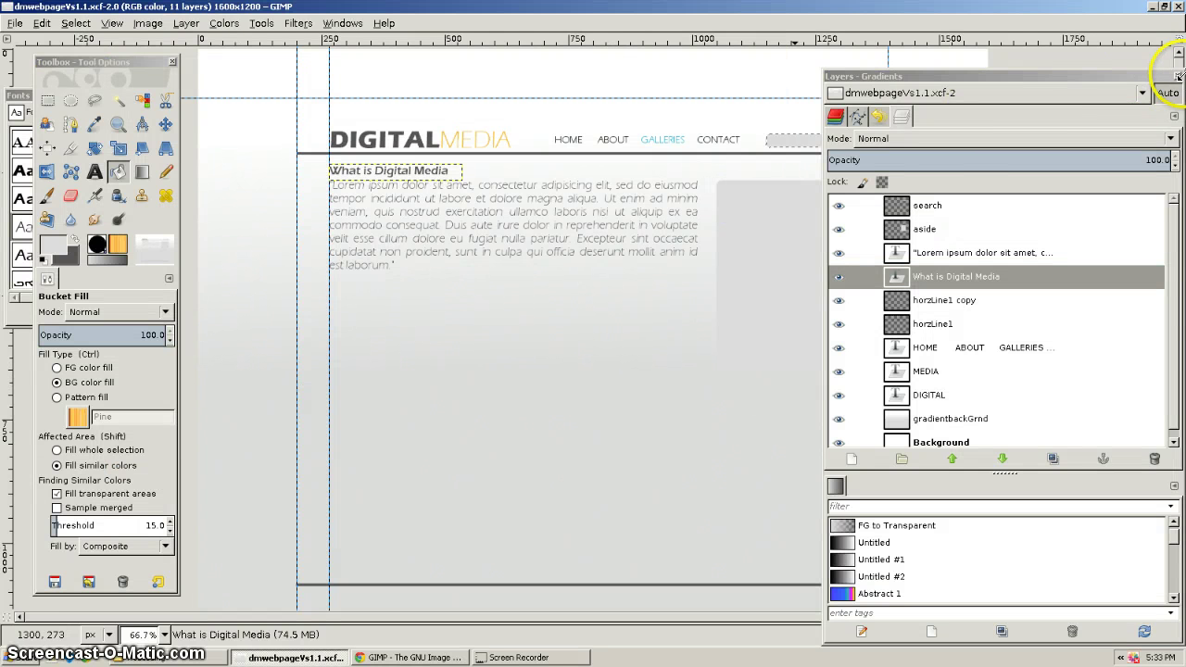
pyautogui.click(1034, 69)
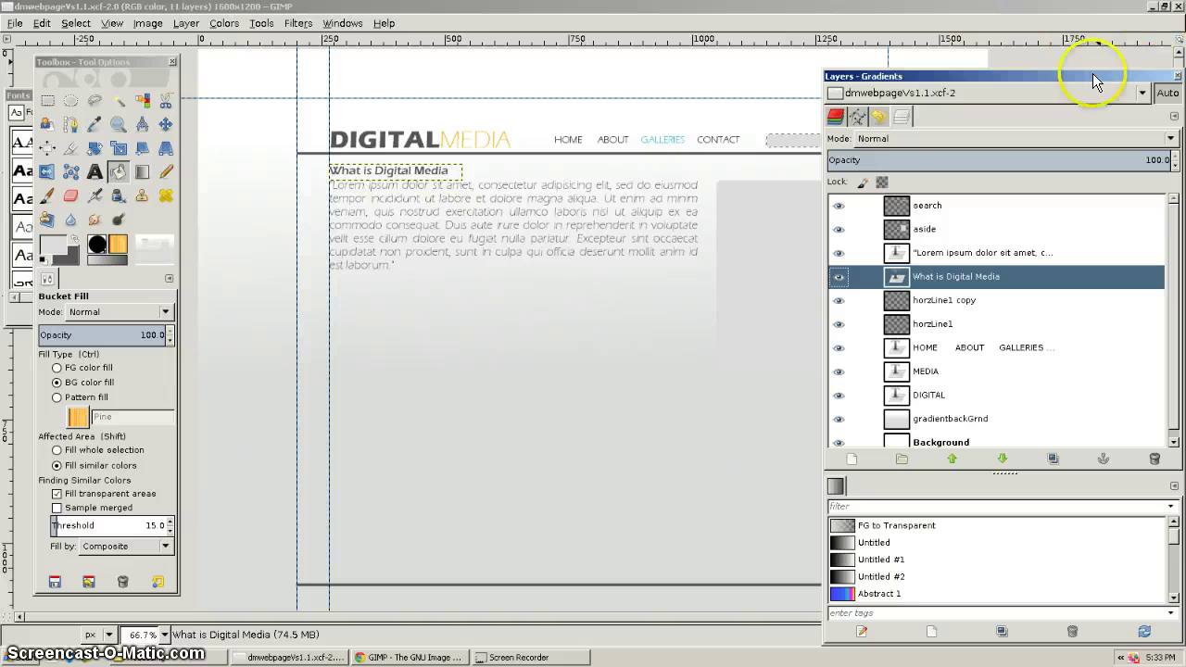
pyautogui.click(629, 188)
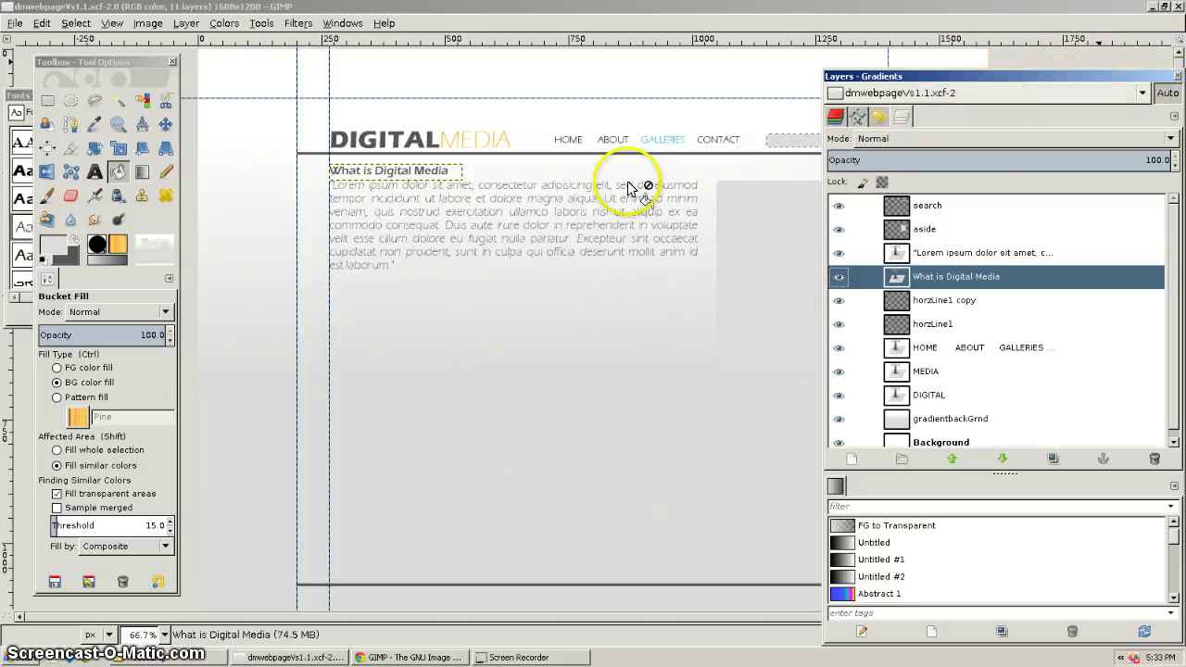
pyautogui.scroll(-1, 573, 333)
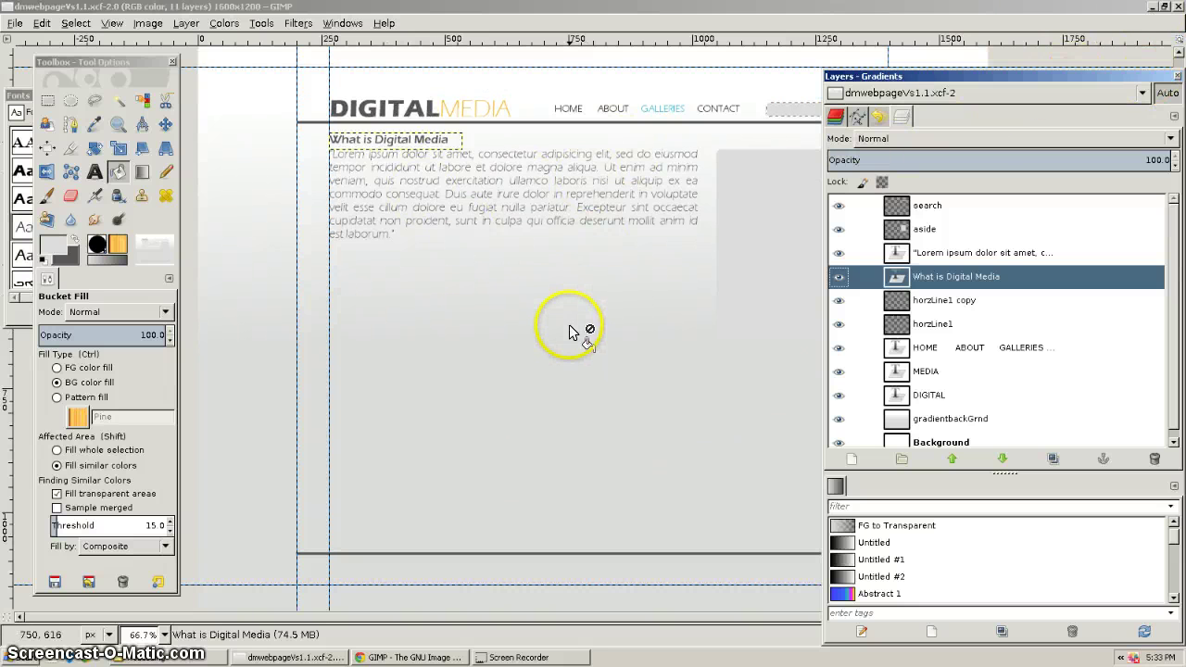
pyautogui.scroll(1, 573, 333)
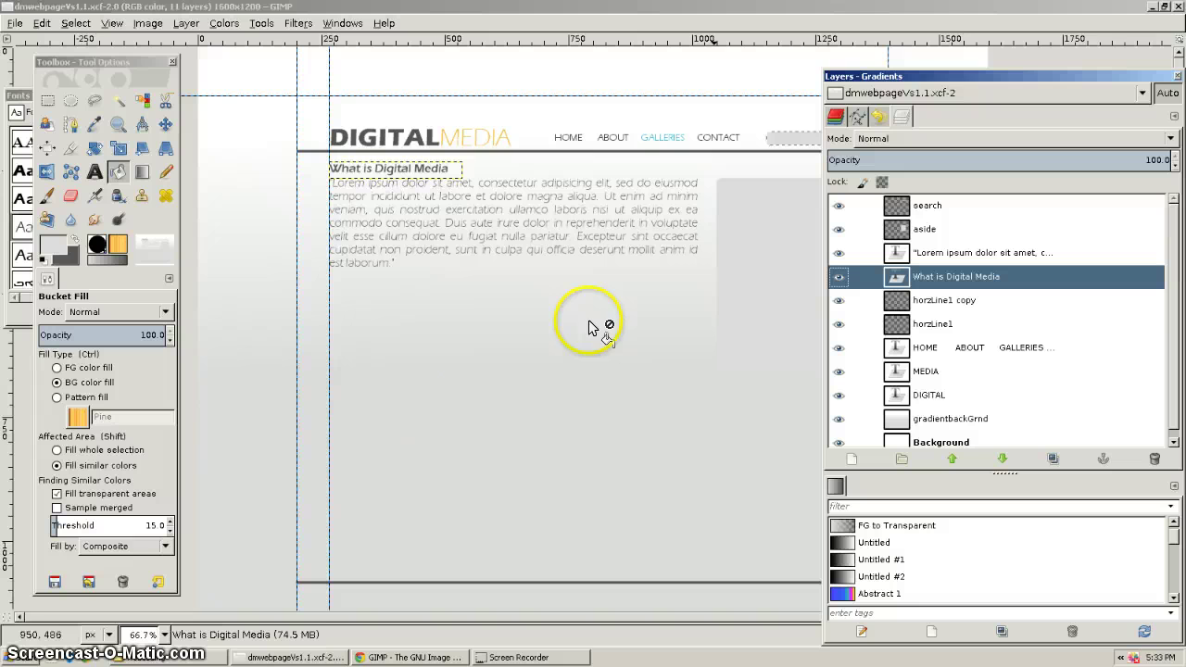
# Switch to Chrome, open the instructor's bookmarked index page in a new tab, and follow its Parkland Girls Camp link
pyautogui.click(1154, 8)
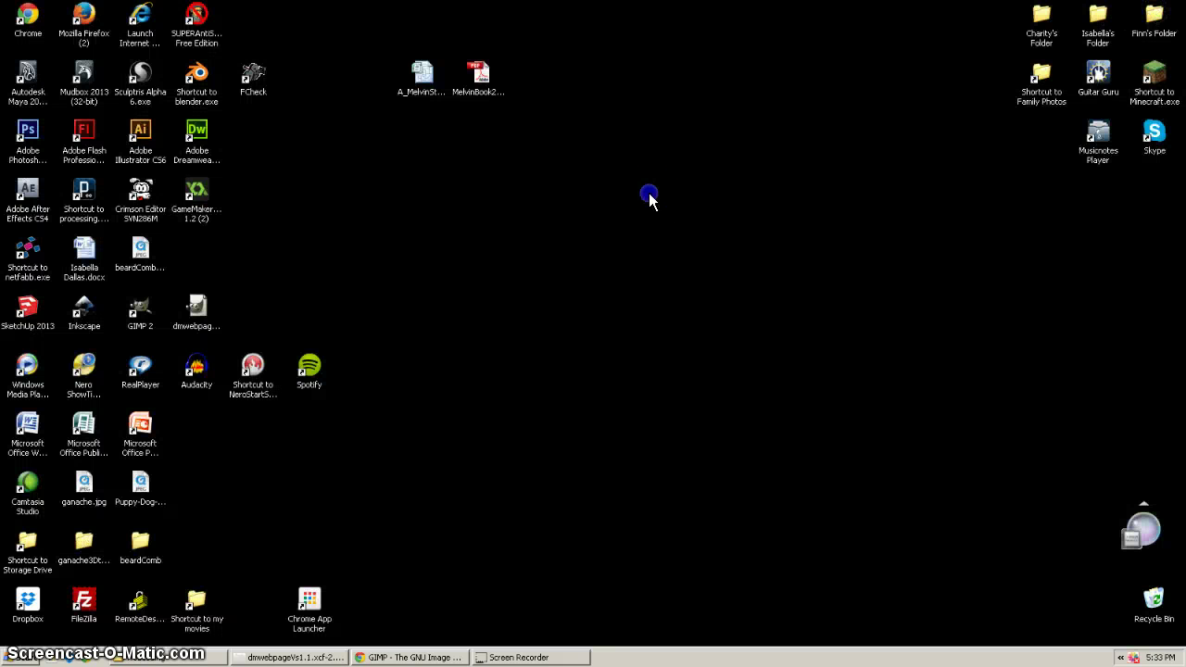
pyautogui.click(413, 655)
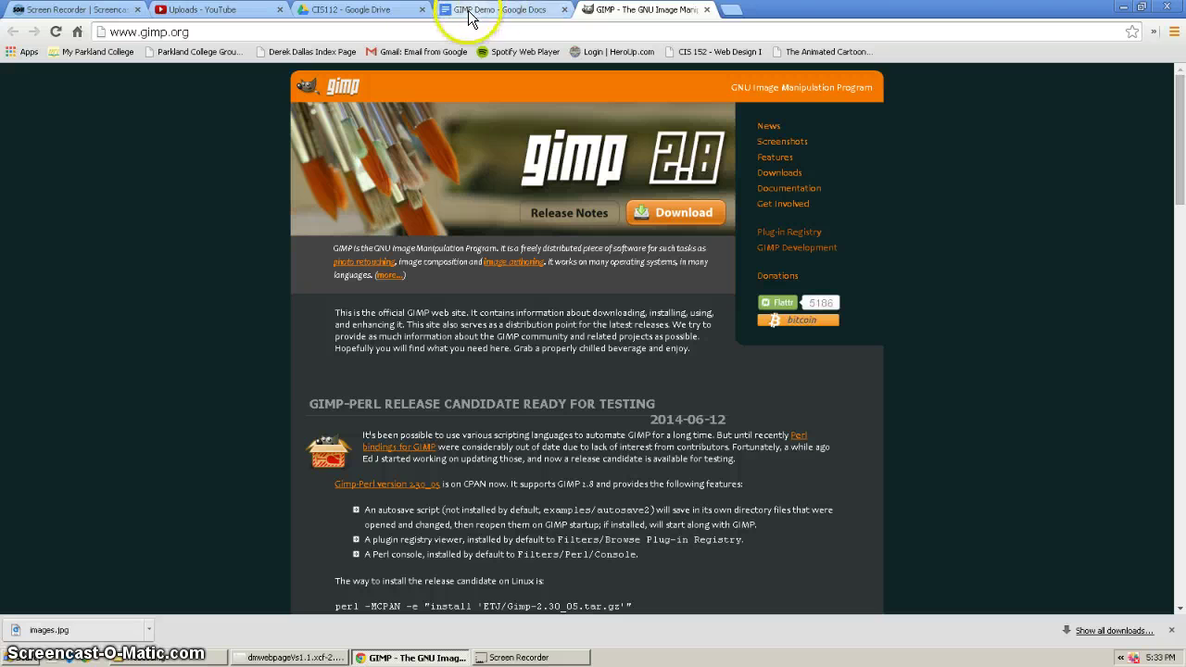
pyautogui.click(731, 9)
pyautogui.click(322, 53)
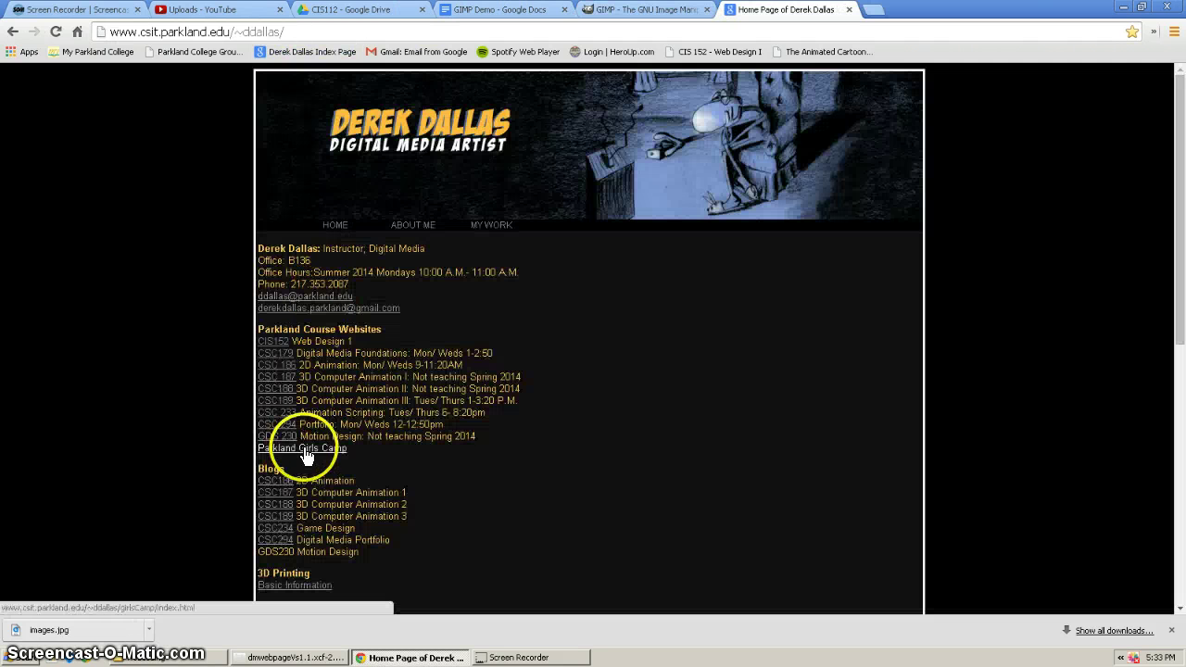
pyautogui.click(303, 447)
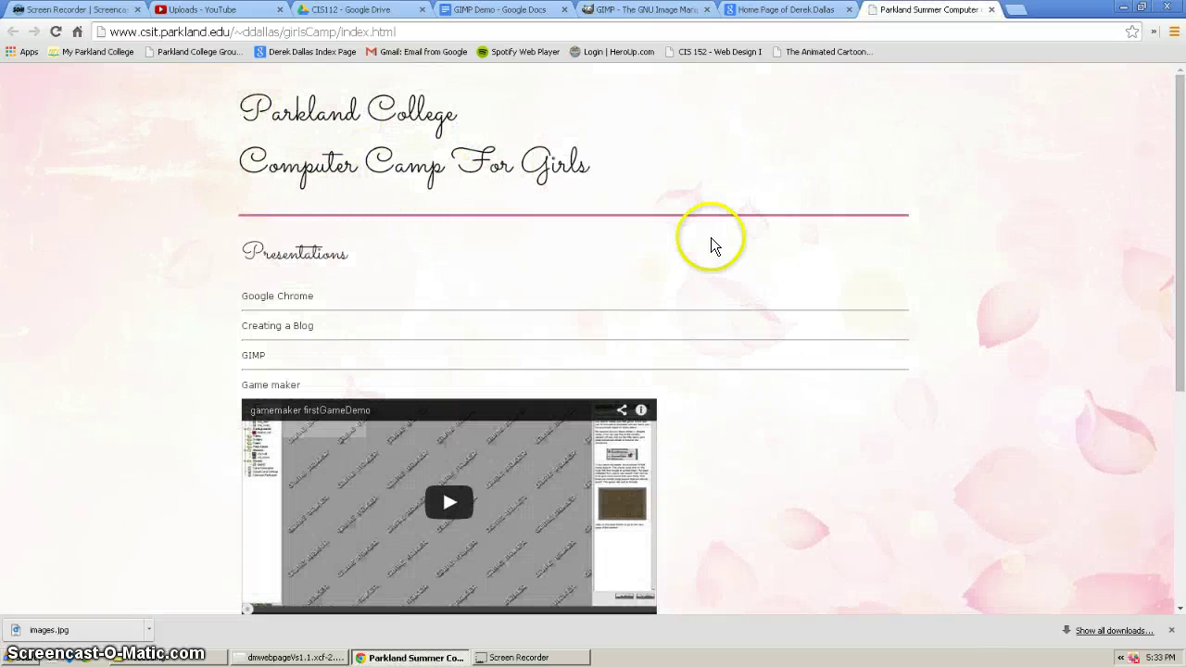
# Shrink the camp web page to examine how far its petal background image extends, and restore the default zoom
pyautogui.click(1087, 348)
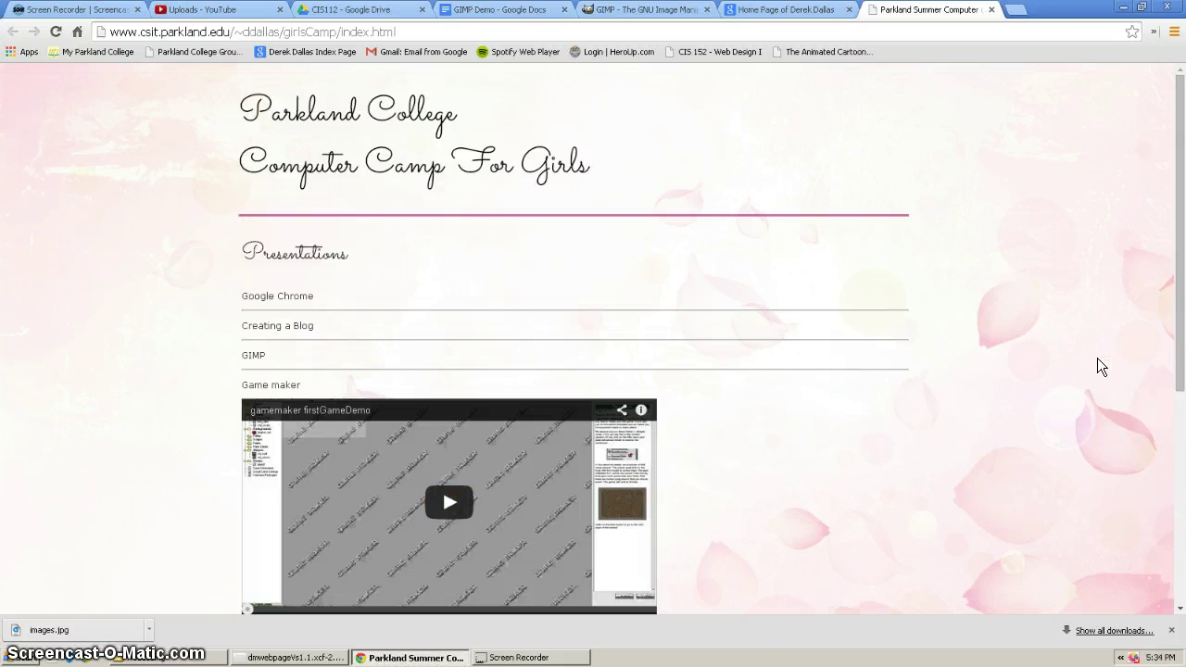
pyautogui.hotkey('ctrl', '-')
pyautogui.hotkey('ctrl', '-')
pyautogui.hotkey('ctrl', '-')
pyautogui.hotkey('ctrl', '-')
pyautogui.hotkey('ctrl', '-')
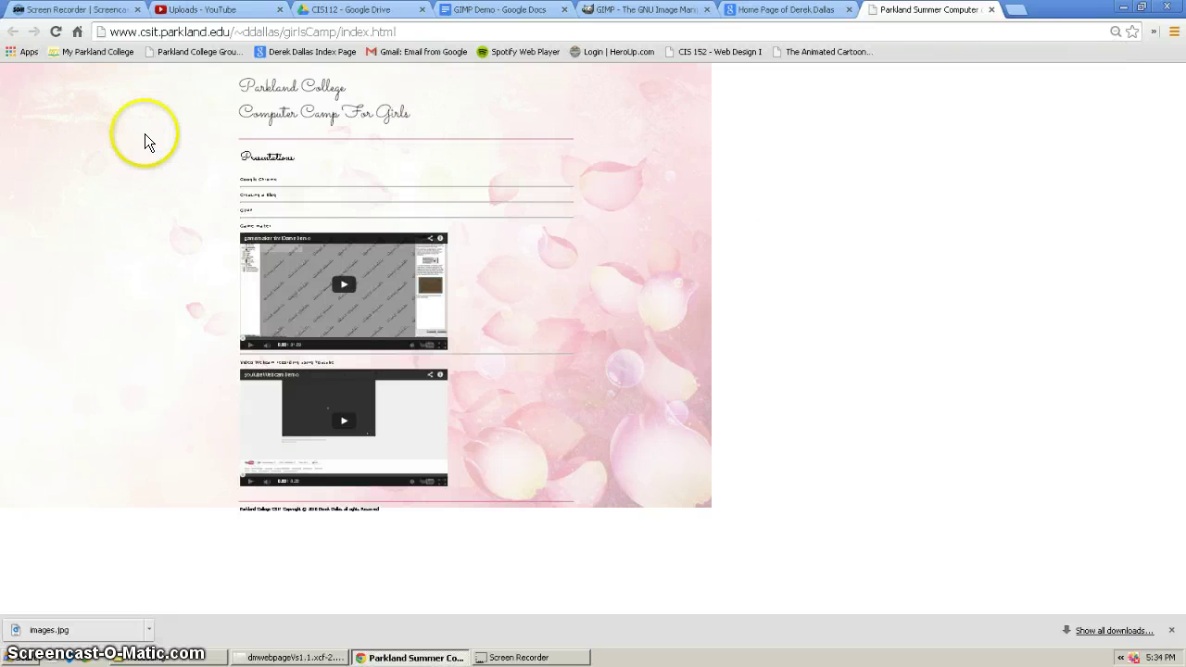
pyautogui.click(627, 393)
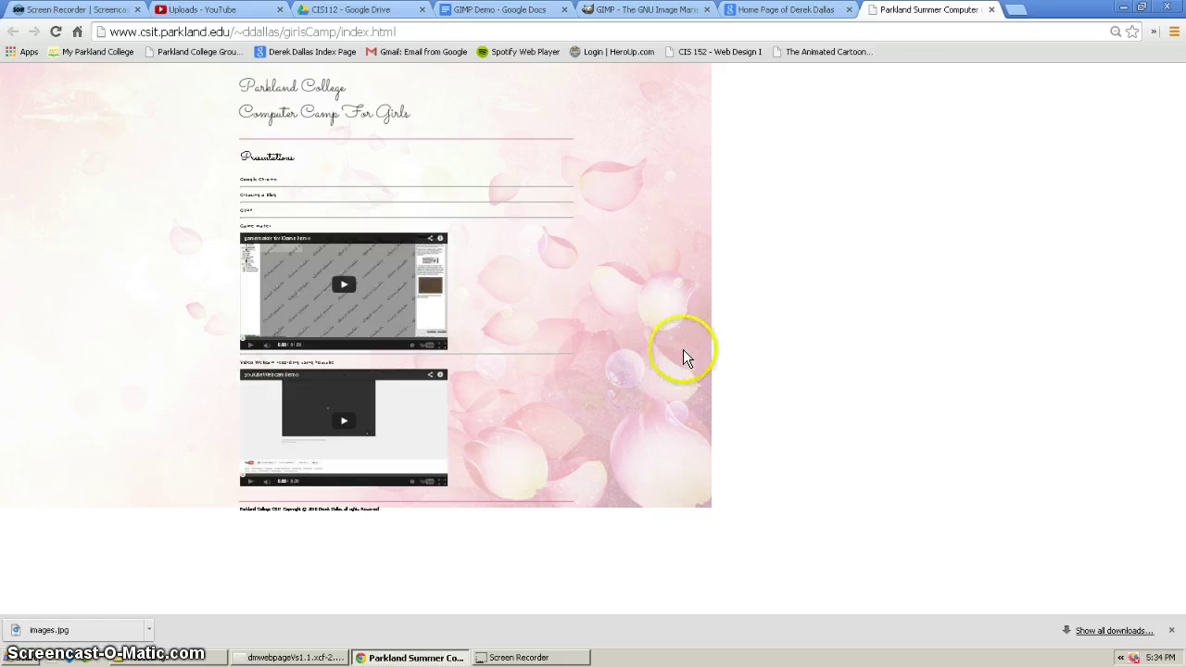
pyautogui.hotkey('ctrl', '0')
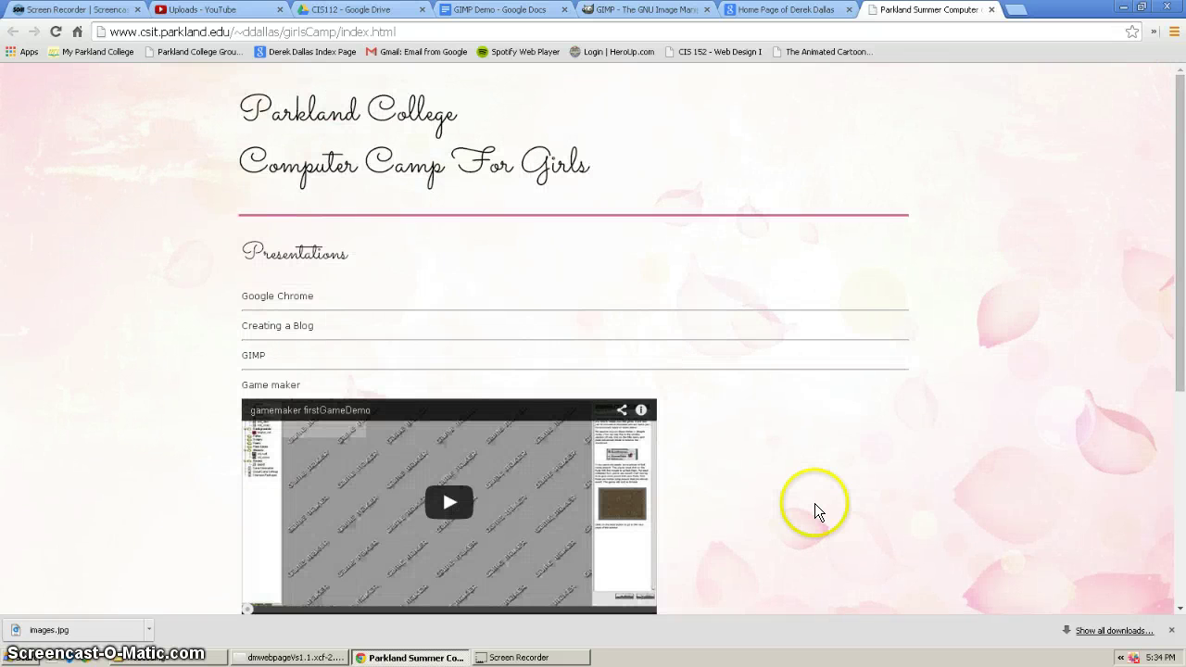
# Dismiss the browser's downloads bar and review the camp page from its heading down to the footer and back
pyautogui.click(1173, 632)
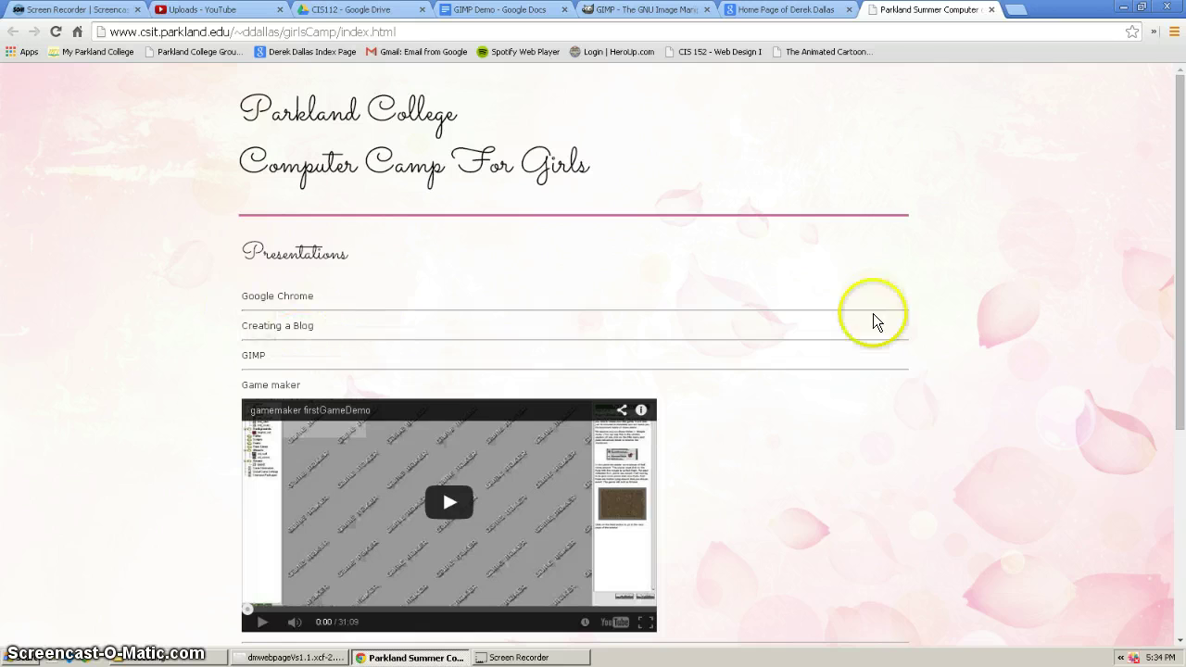
pyautogui.scroll(-4, 967, 368)
pyautogui.scroll(4, 969, 360)
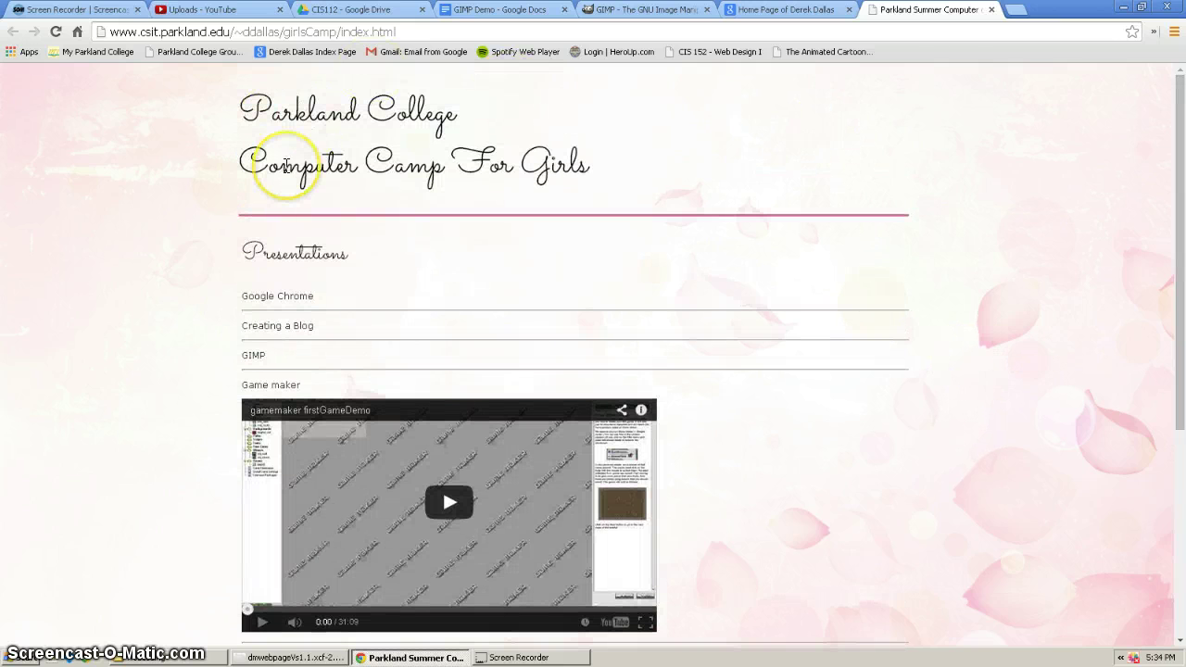
pyautogui.scroll(-4, 1000, 306)
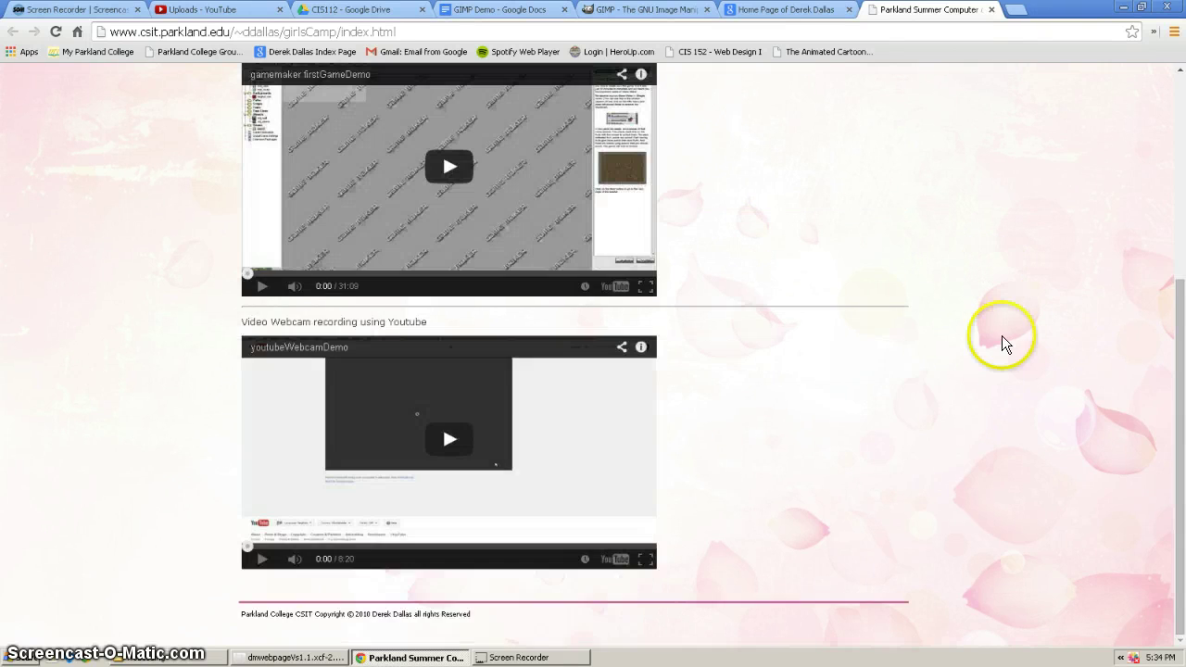
pyautogui.scroll(4, 1003, 337)
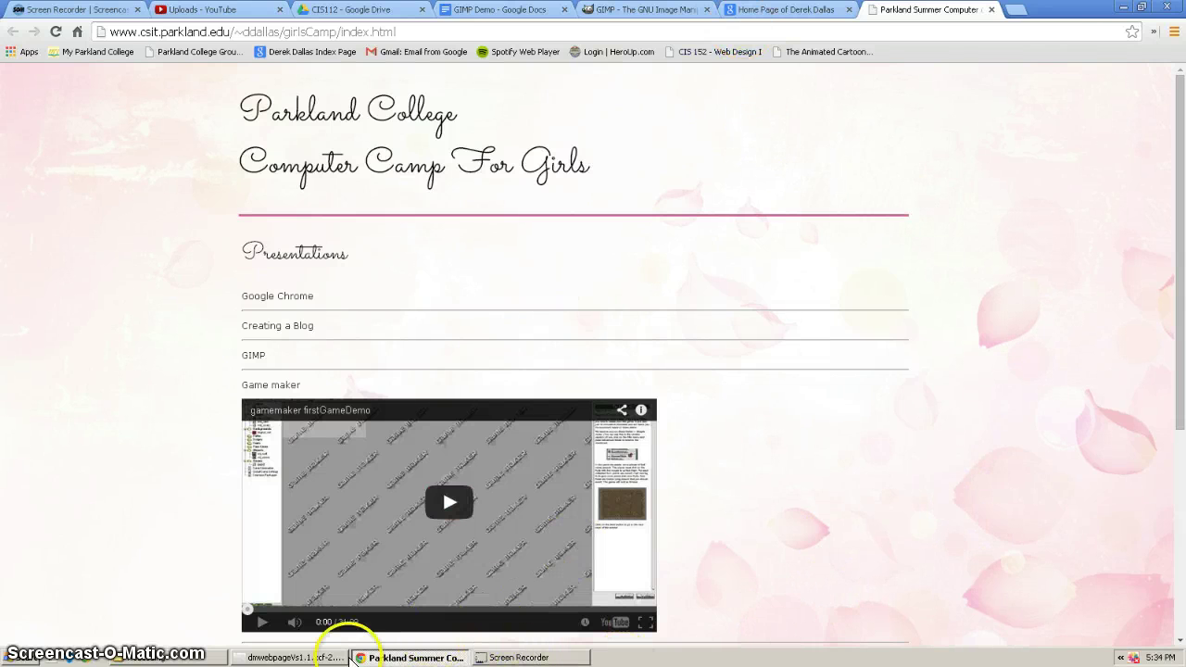
# Switch to GIMP and close the Layers - Gradients and Toolbox windows to uncover the dmwebpageVs1.1.xcf mockup
pyautogui.click(293, 659)
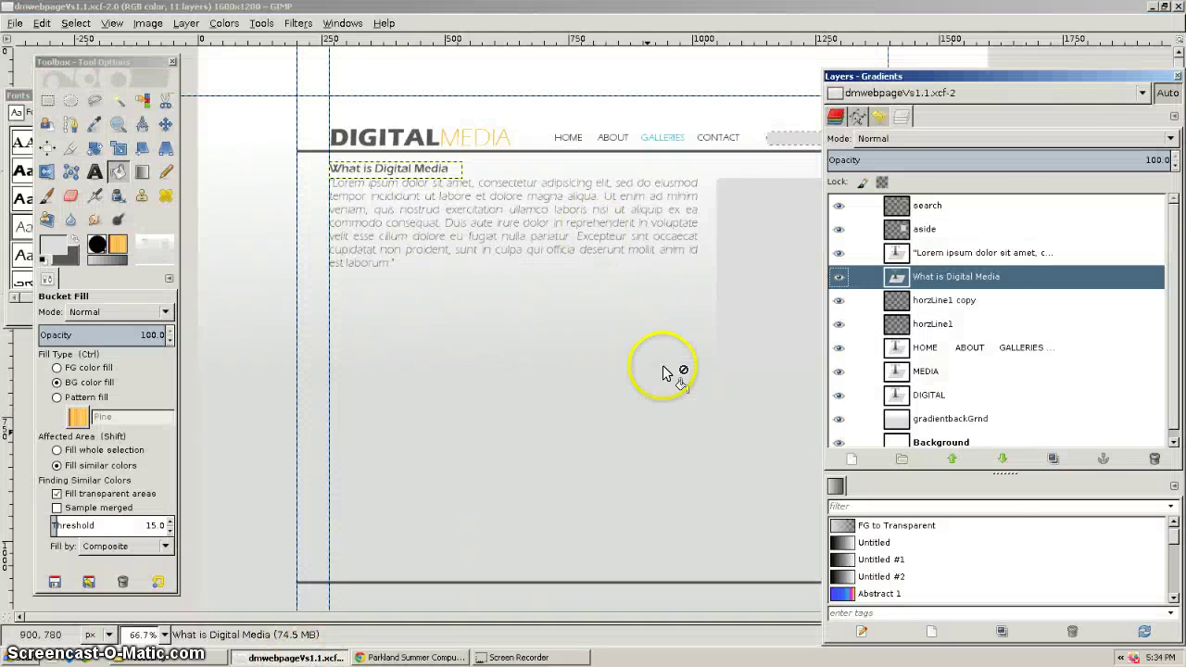
pyautogui.moveTo(1080, 77); pyautogui.dragTo(1121, 60)
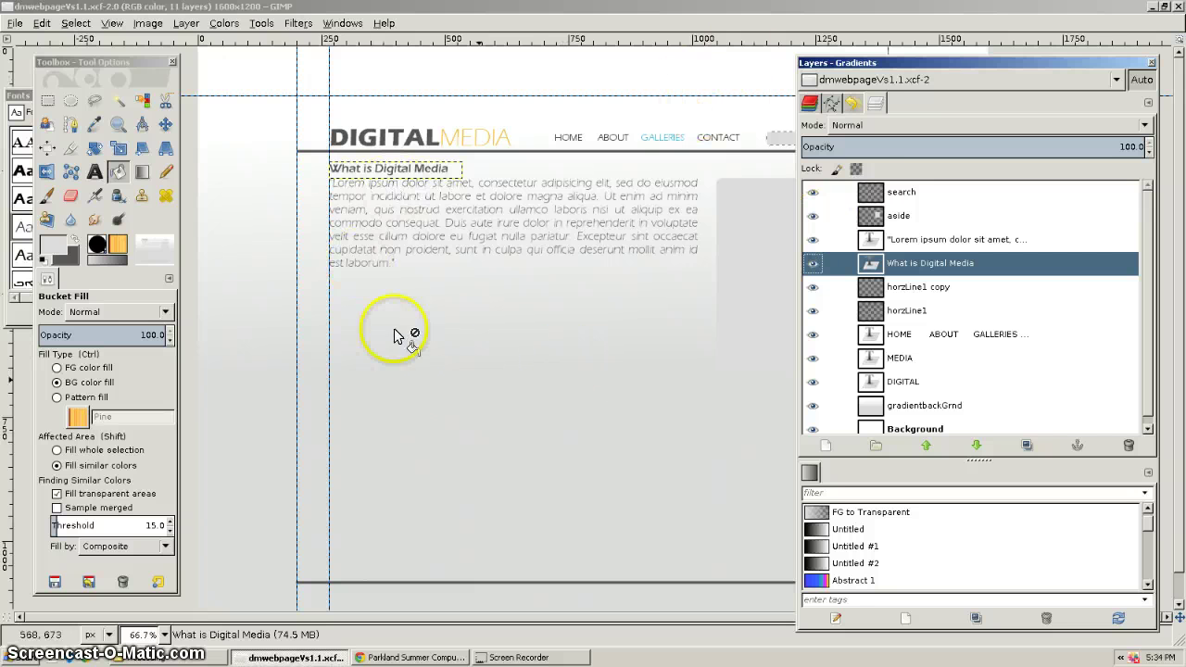
pyautogui.click(1152, 79)
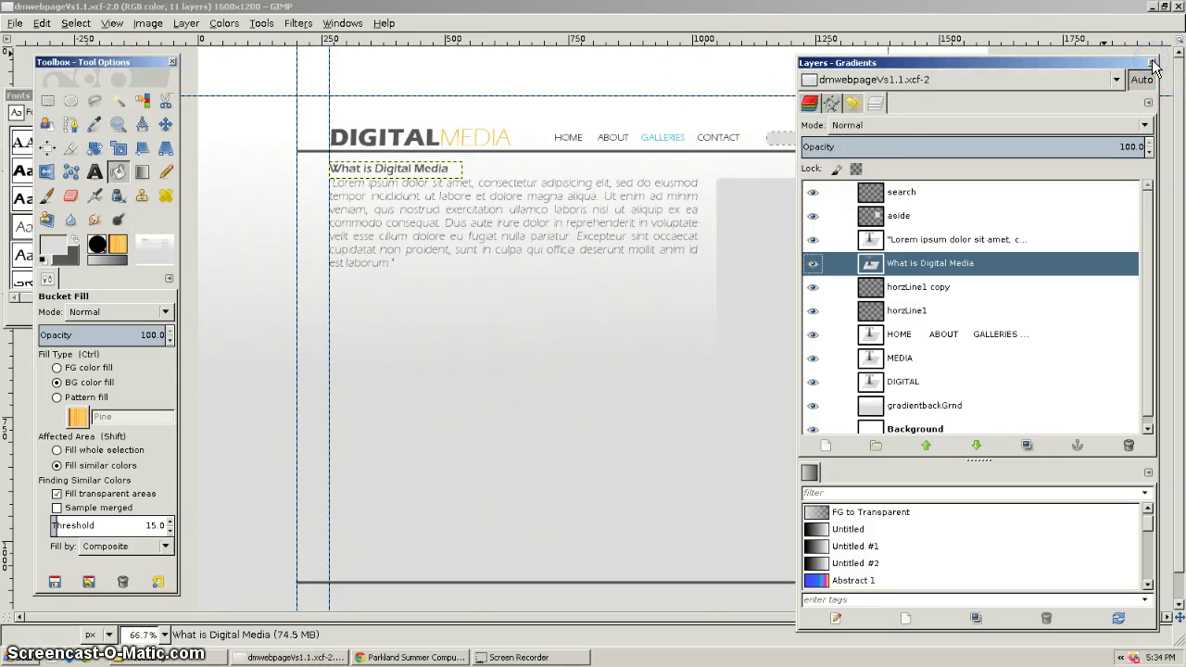
pyautogui.click(1153, 63)
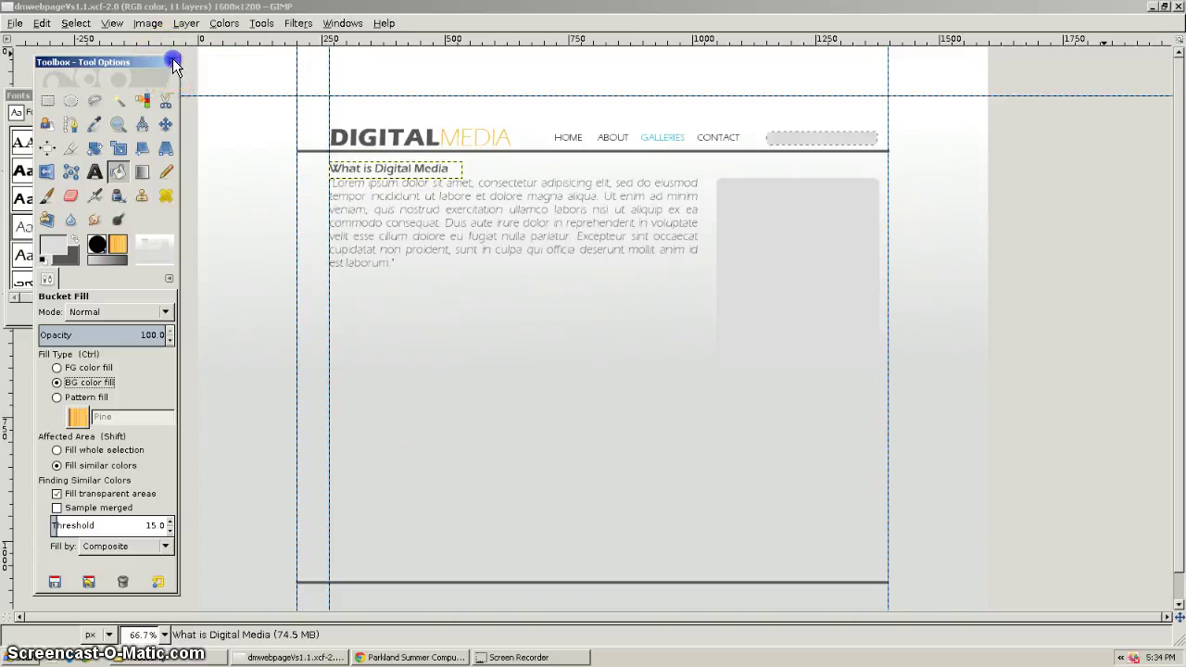
pyautogui.click(173, 61)
pyautogui.click(149, 94)
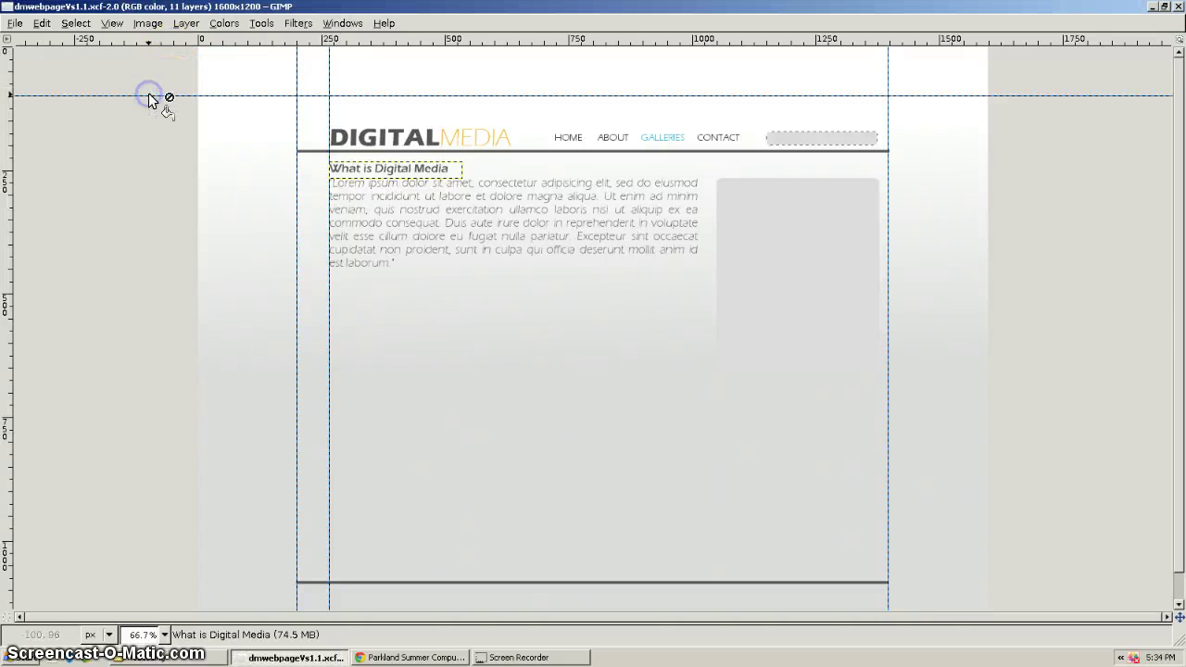